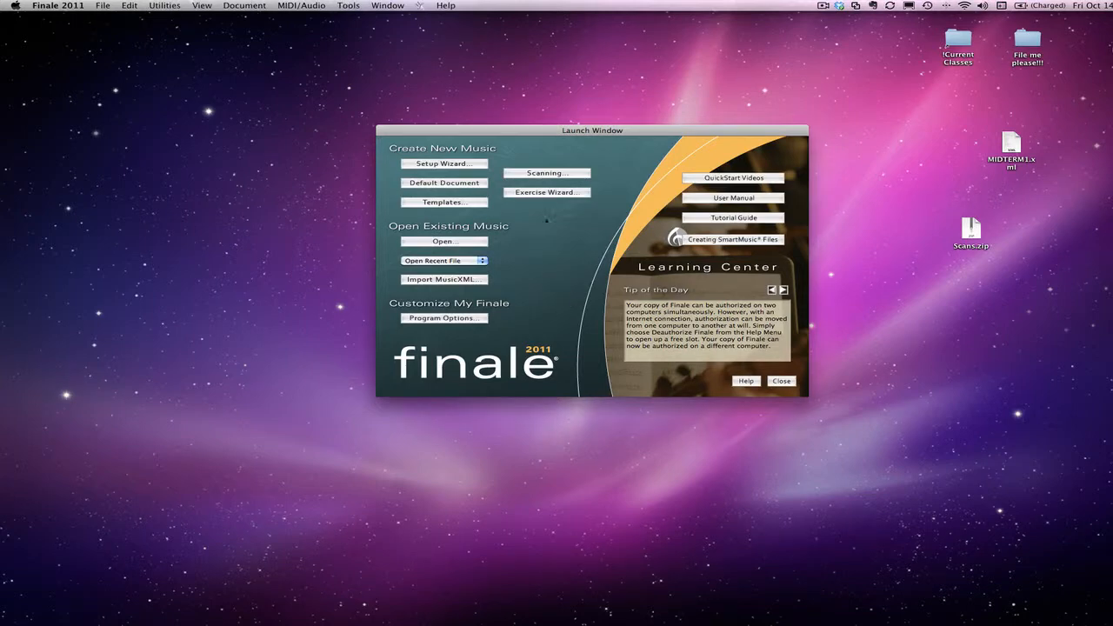
- Create a new document from the HomeworkTemplate.mus template
left_click(453, 205)
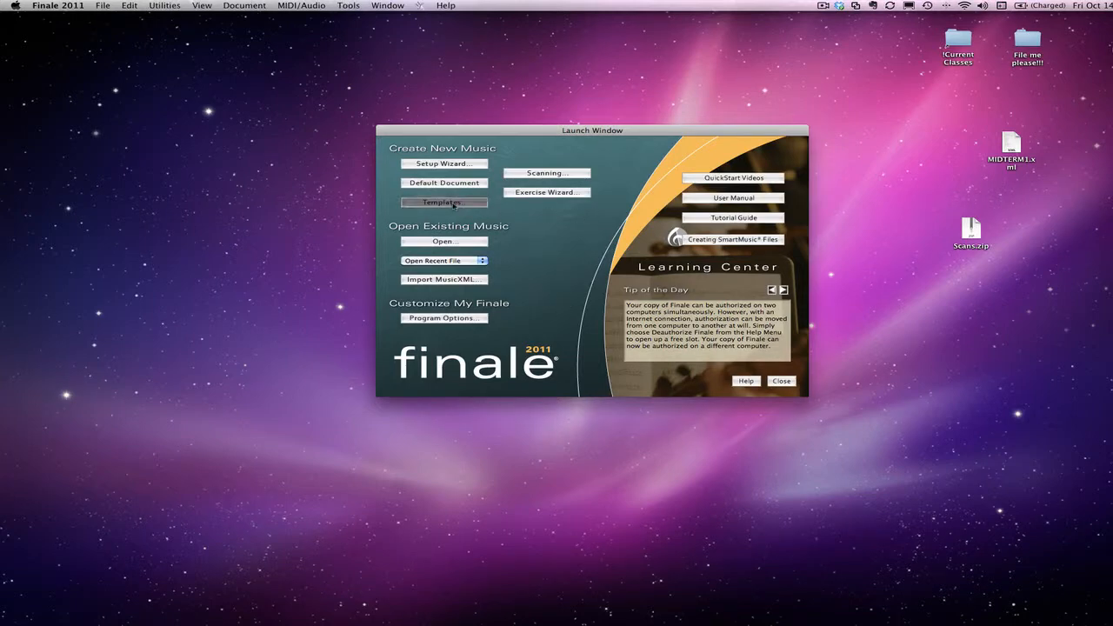
left_click(427, 193)
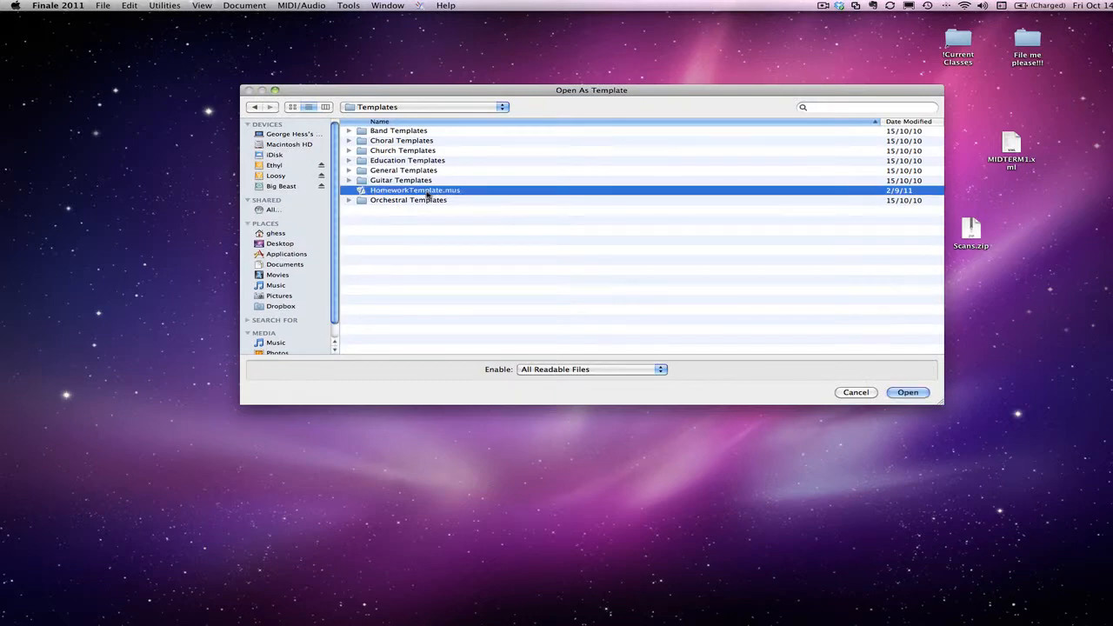
left_click(904, 392)
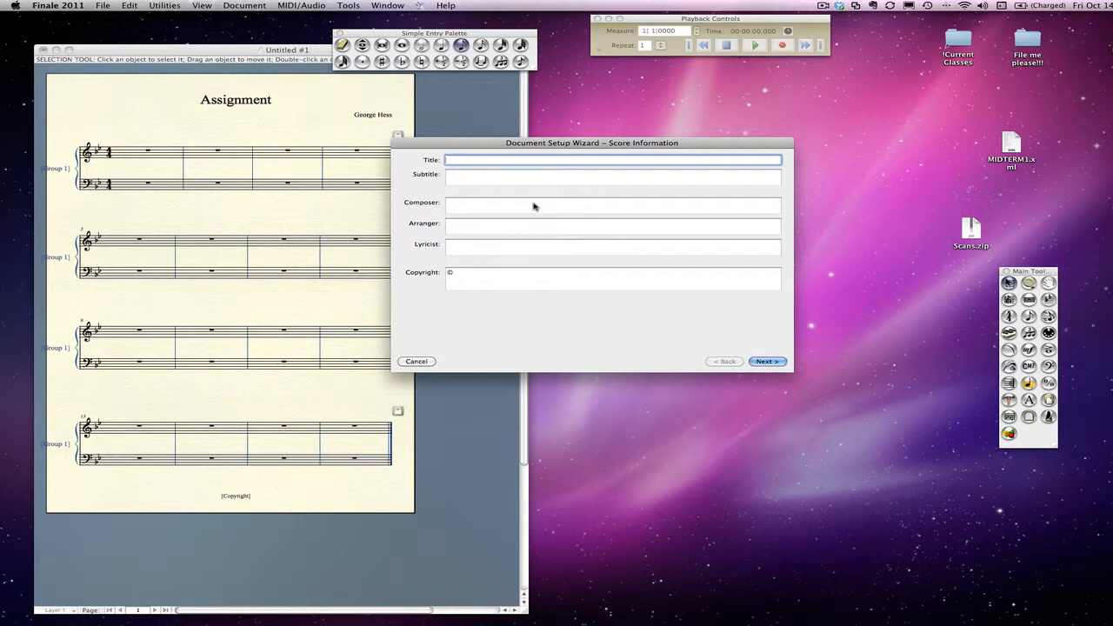
- Title the score "Tutorial 6", enter the composer's full name and continue to the score settings
type("ATwo")
key("Tab")
key("Tab")
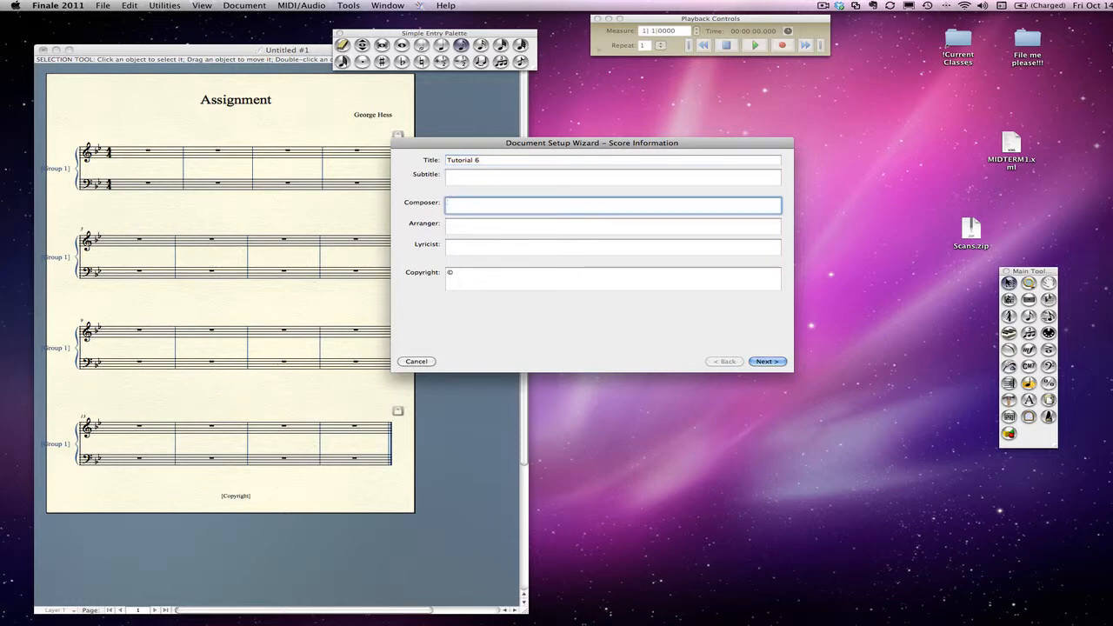
type("Ge")
key("BackSpace")
key("BackSpace")
key("BackSpace")
type("orge Hess")
left_click(769, 360)
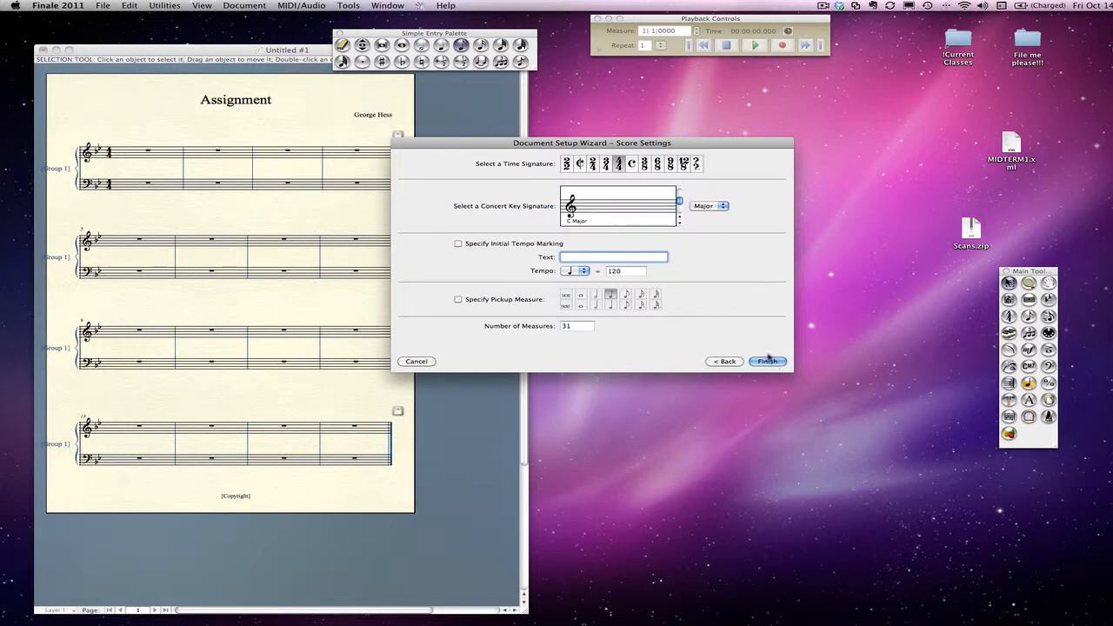
- Set the concert key to G Major and the number of measures to 12, and finish the document setup
left_click(680, 221)
double_click(582, 328)
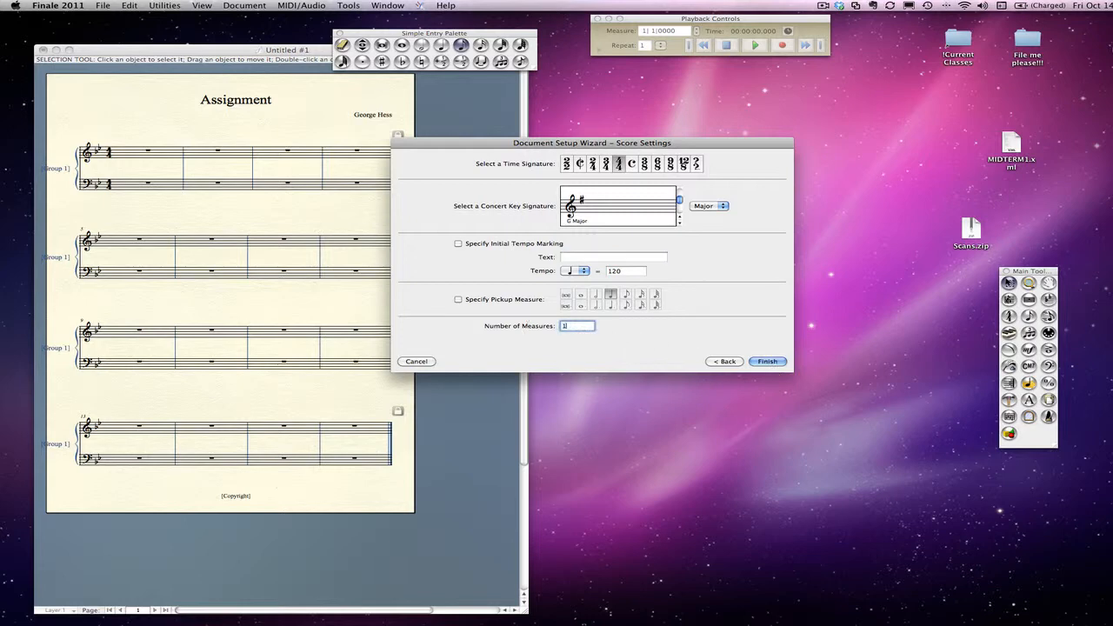
left_click(766, 361)
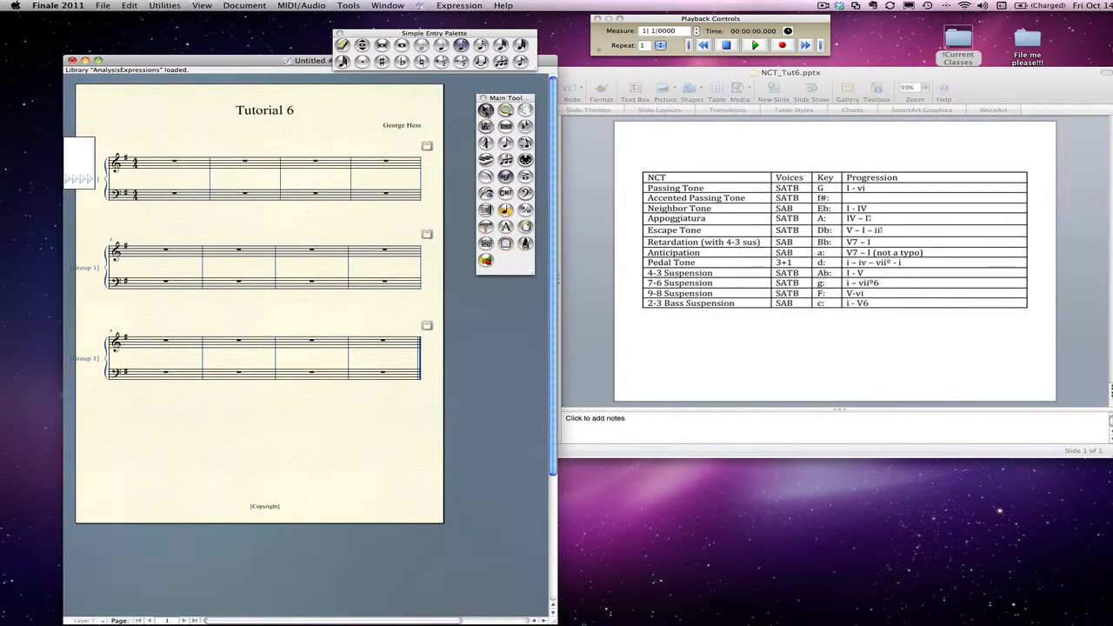
- Apply G Major to the opening key signature and change the key to F# minor from measure 2
left_click(485, 109)
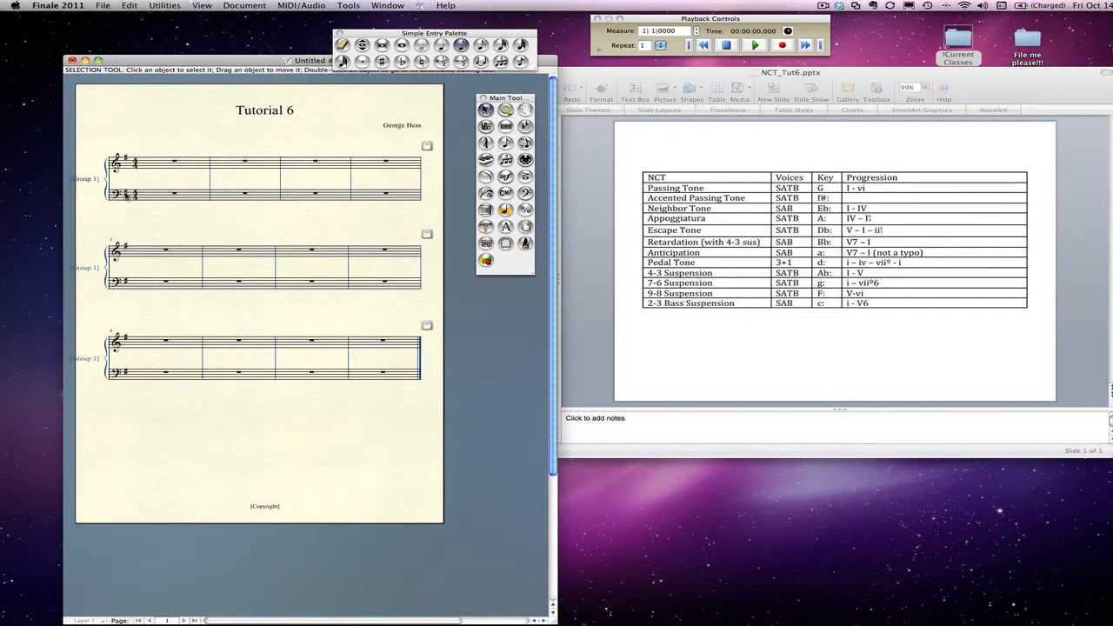
right_click(127, 196)
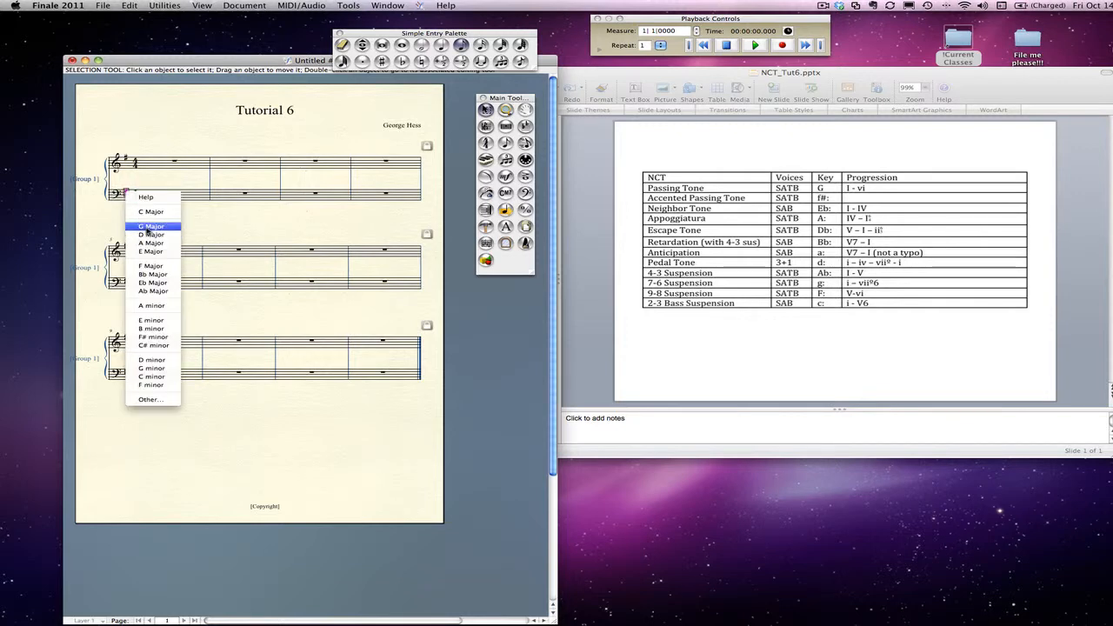
left_click(150, 226)
left_click(223, 199)
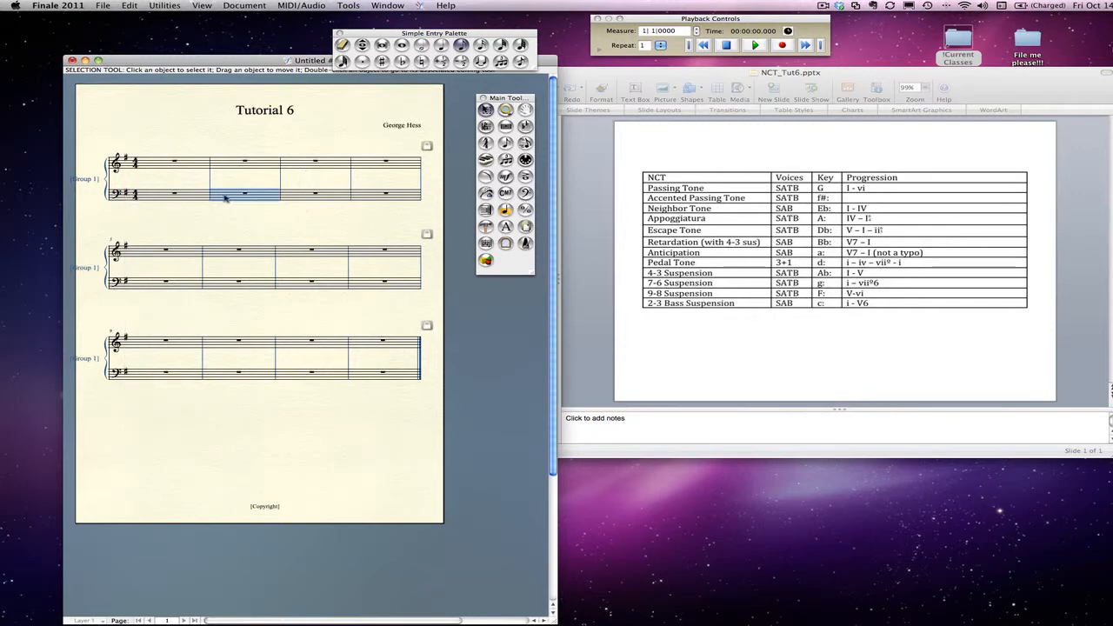
right_click(224, 199)
mouse_move(268, 396)
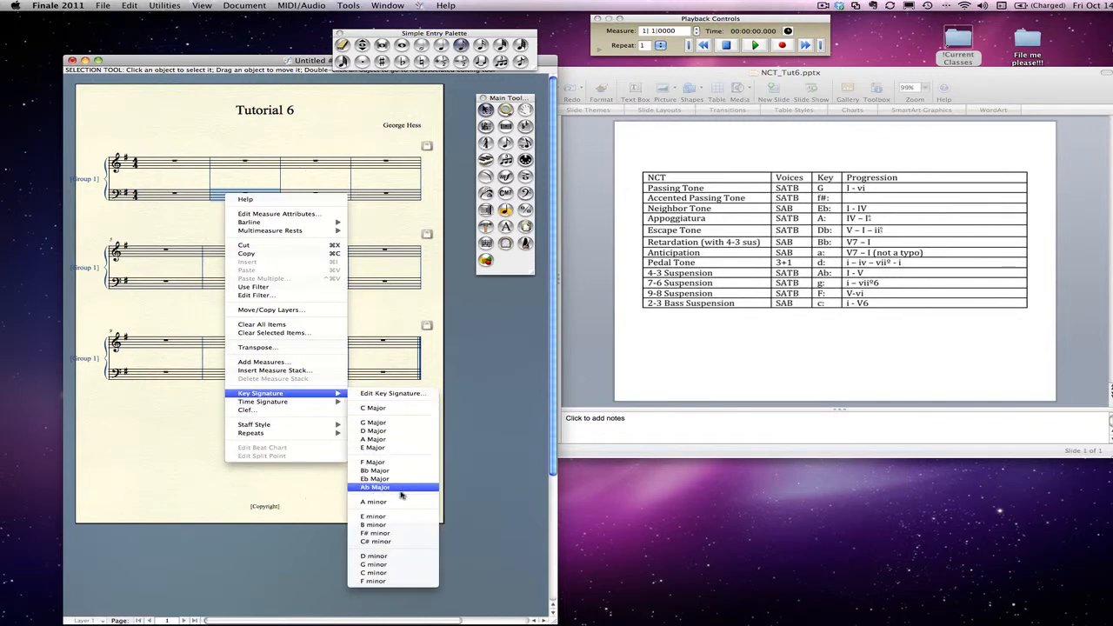
left_click(398, 527)
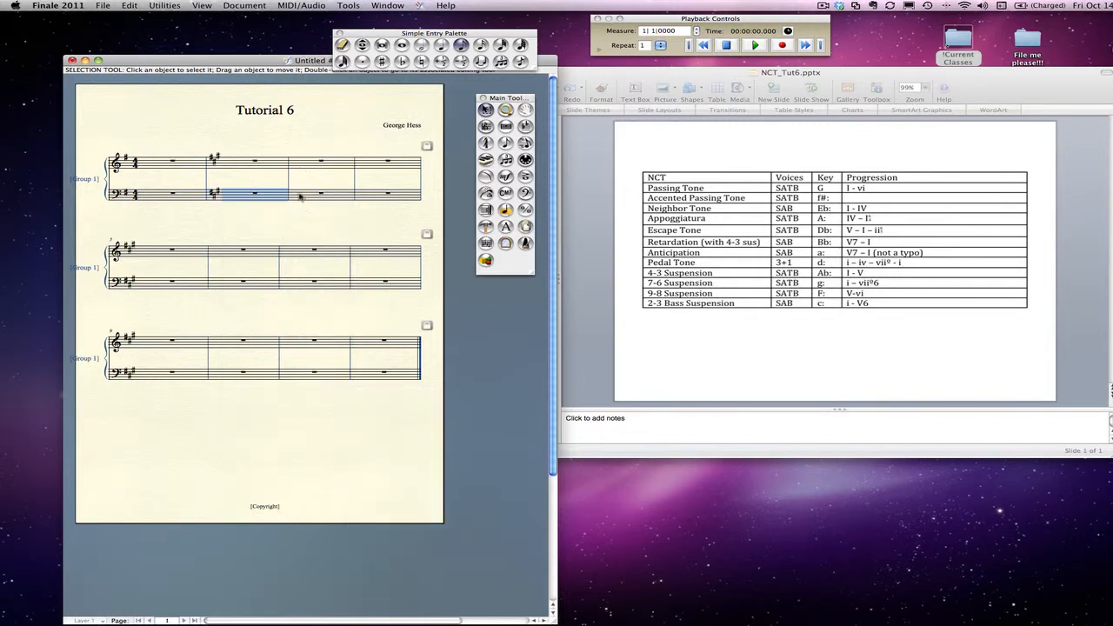
- Change the key signature to Eb Major in measure 3 and to A Major in measure 4
right_click(299, 194)
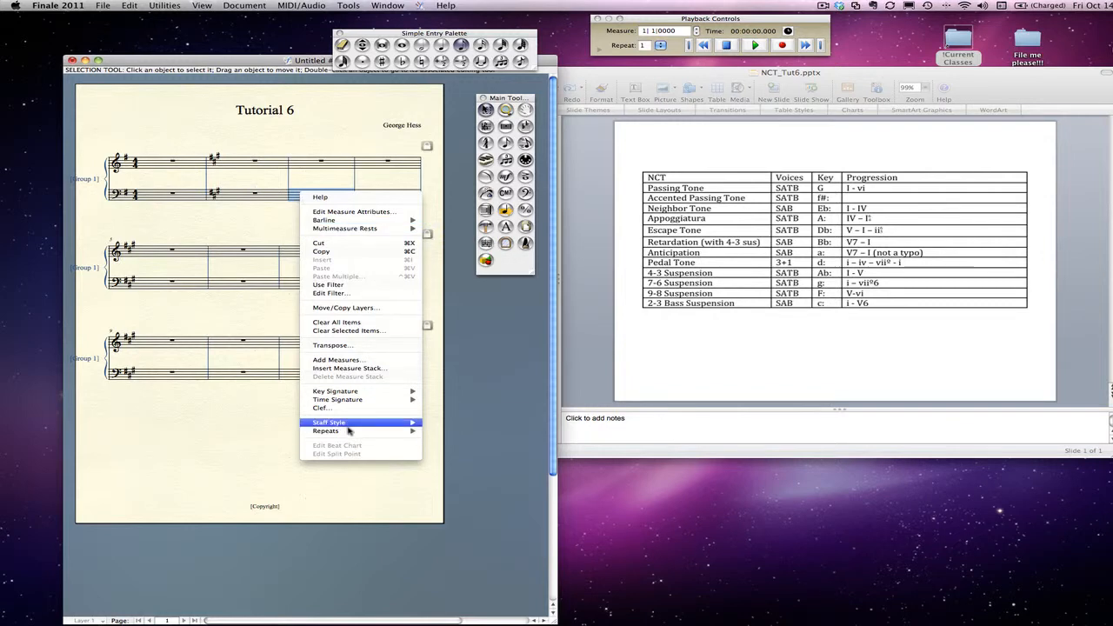
mouse_move(349, 432)
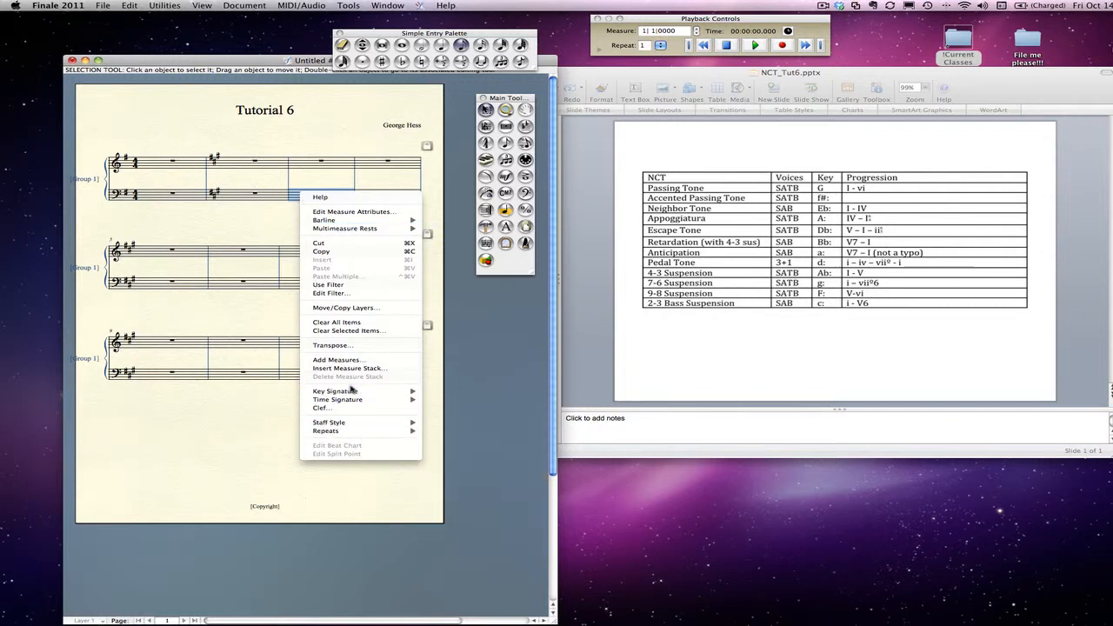
mouse_move(352, 393)
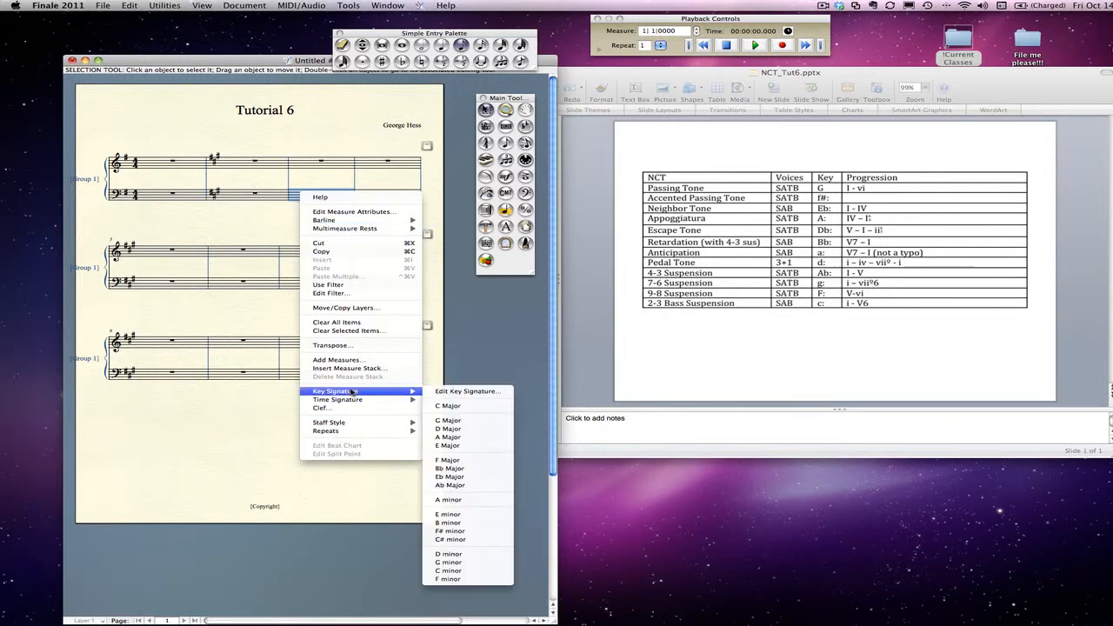
left_click(448, 477)
right_click(370, 167)
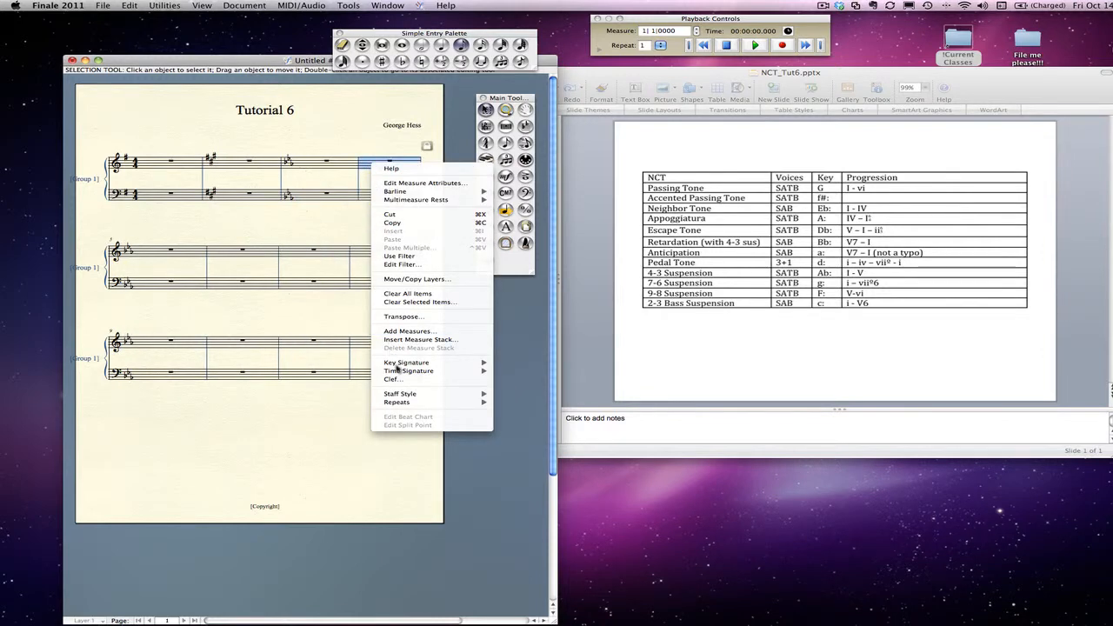
mouse_move(398, 365)
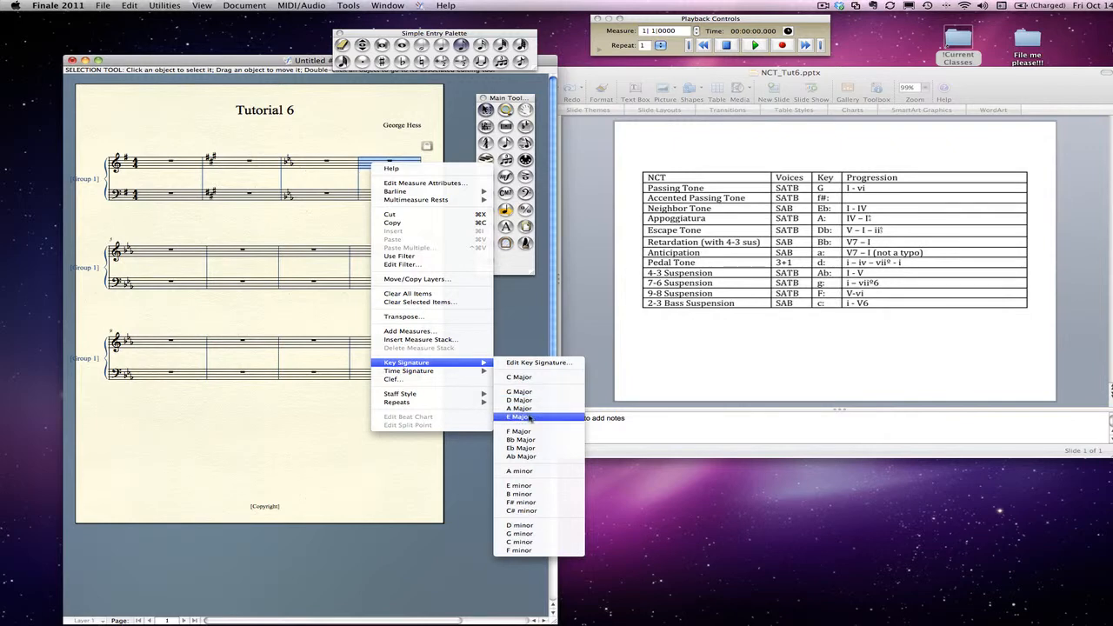
left_click(528, 410)
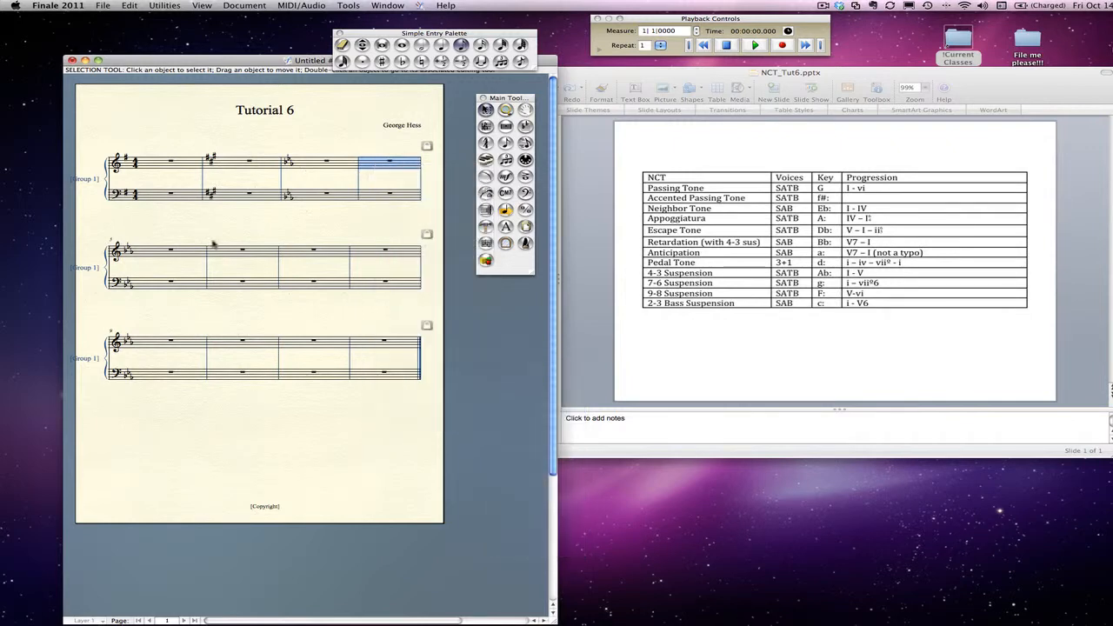
- Change the key signature to Db Major from measure 5 by editing the key signature manually
left_click(157, 254)
right_click(155, 251)
mouse_move(203, 450)
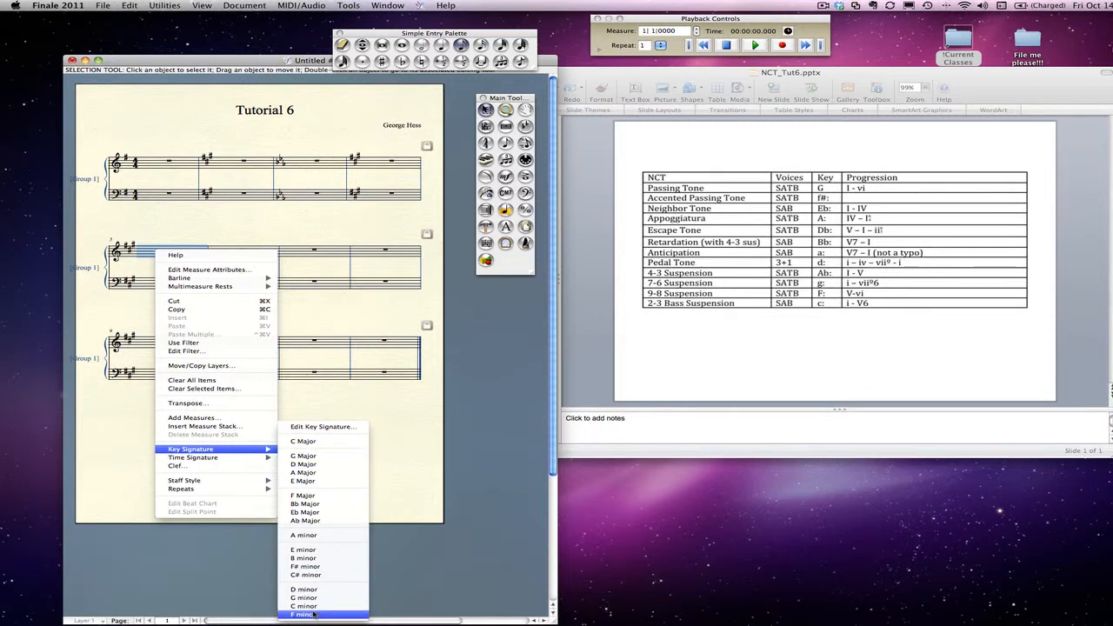
left_click(323, 429)
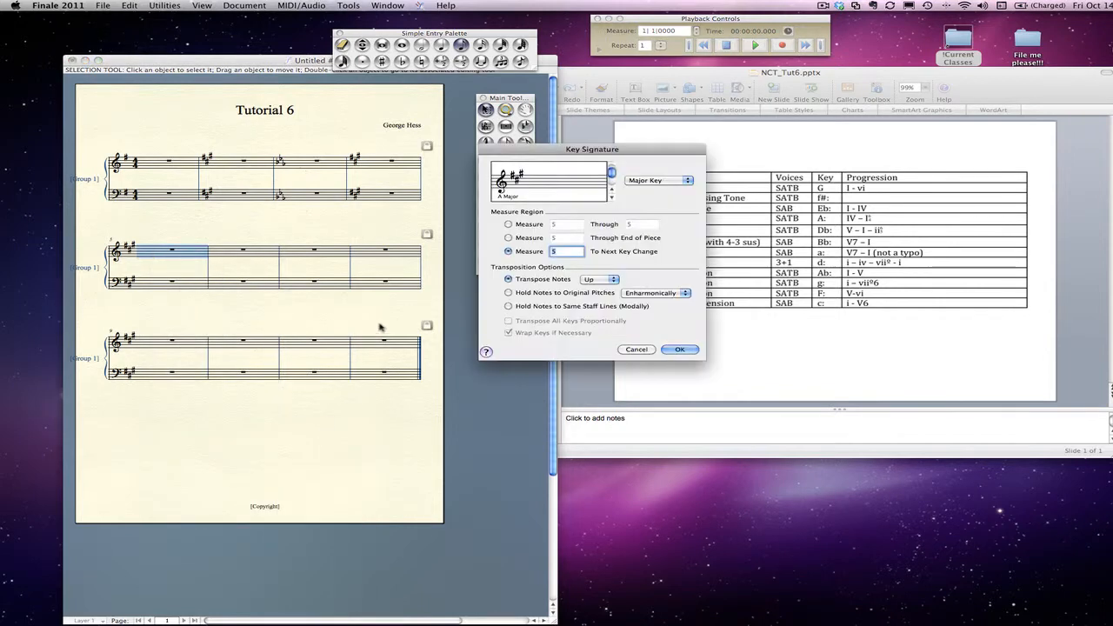
left_click(612, 199)
left_click(612, 199)
left_click(612, 199)
left_click(612, 200)
left_click(681, 350)
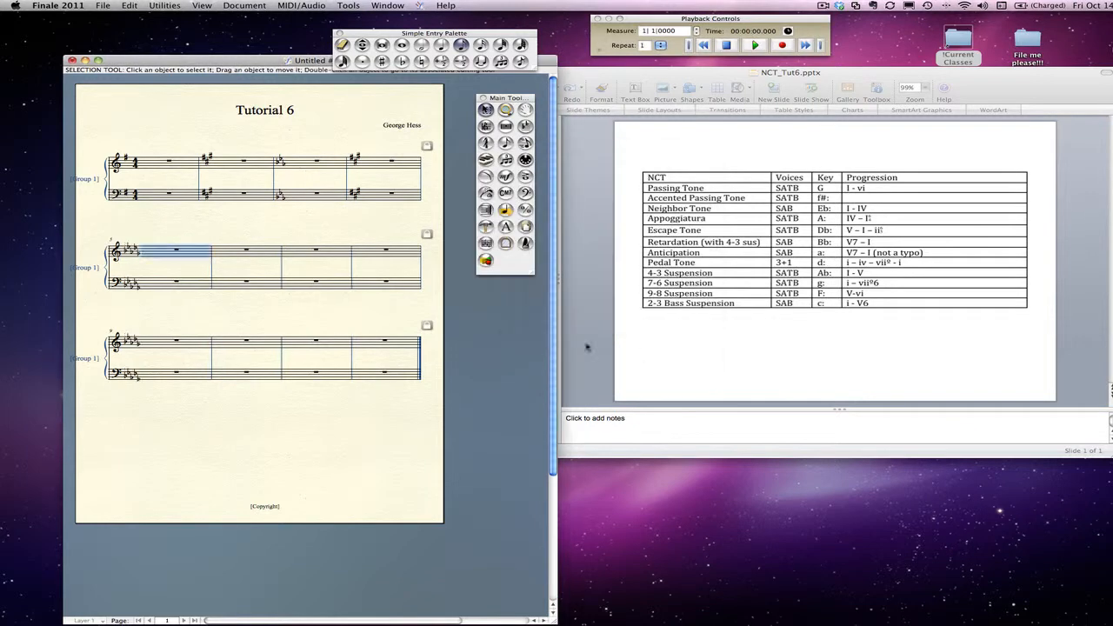
- Change the key signature to Bb Major in measure 6
right_click(227, 255)
mouse_move(286, 451)
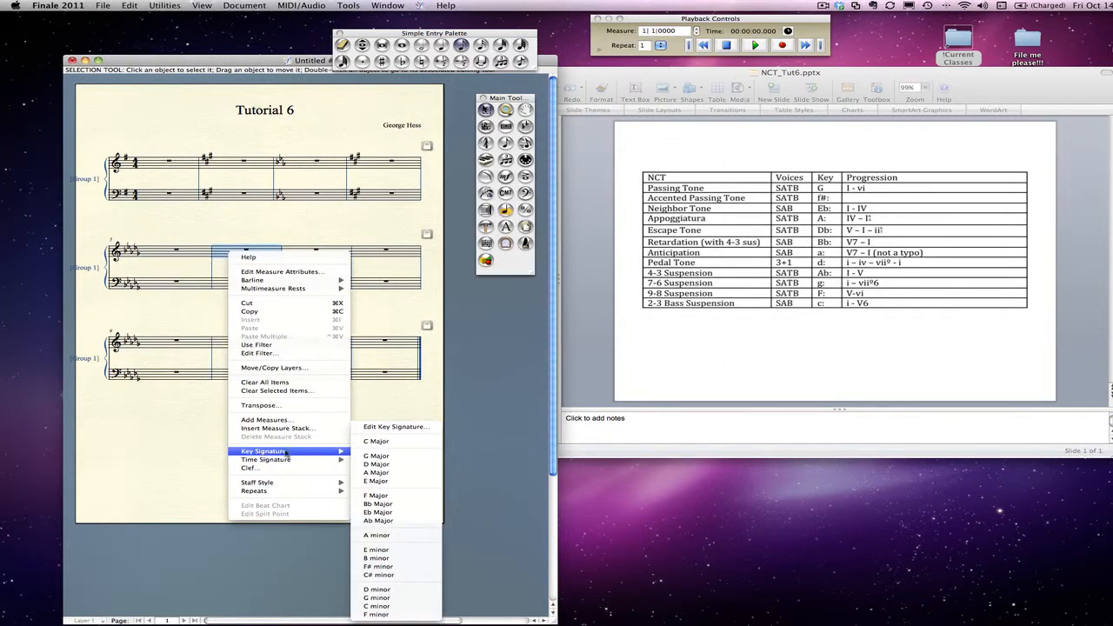
left_click(387, 504)
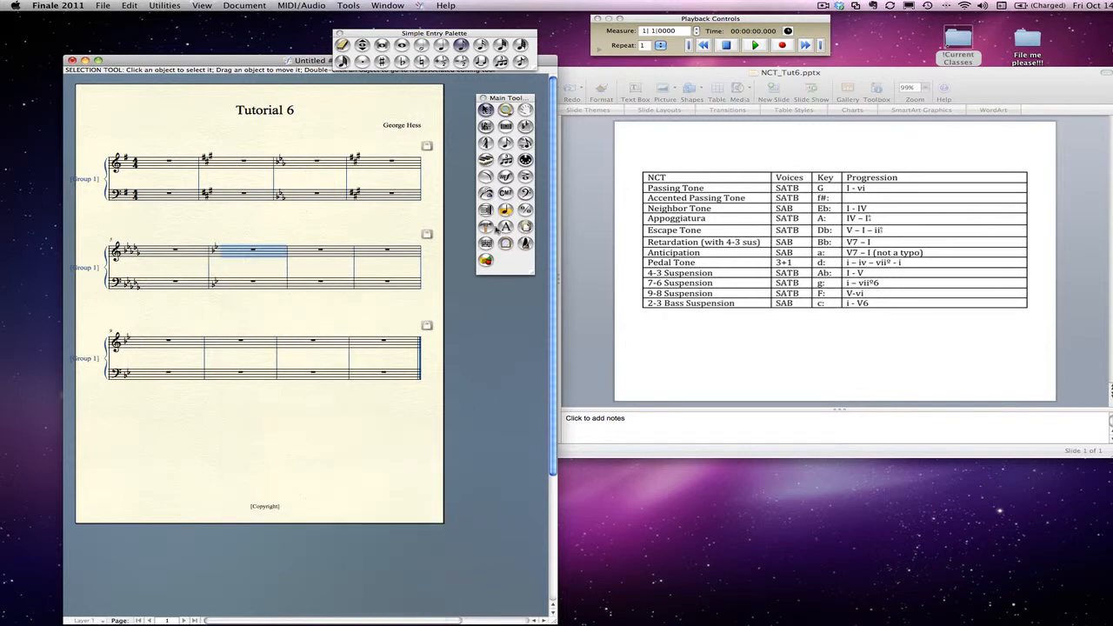
- With the Key Signature tool, change measure 7 to A minor and measure 8 to D minor
left_click(525, 126)
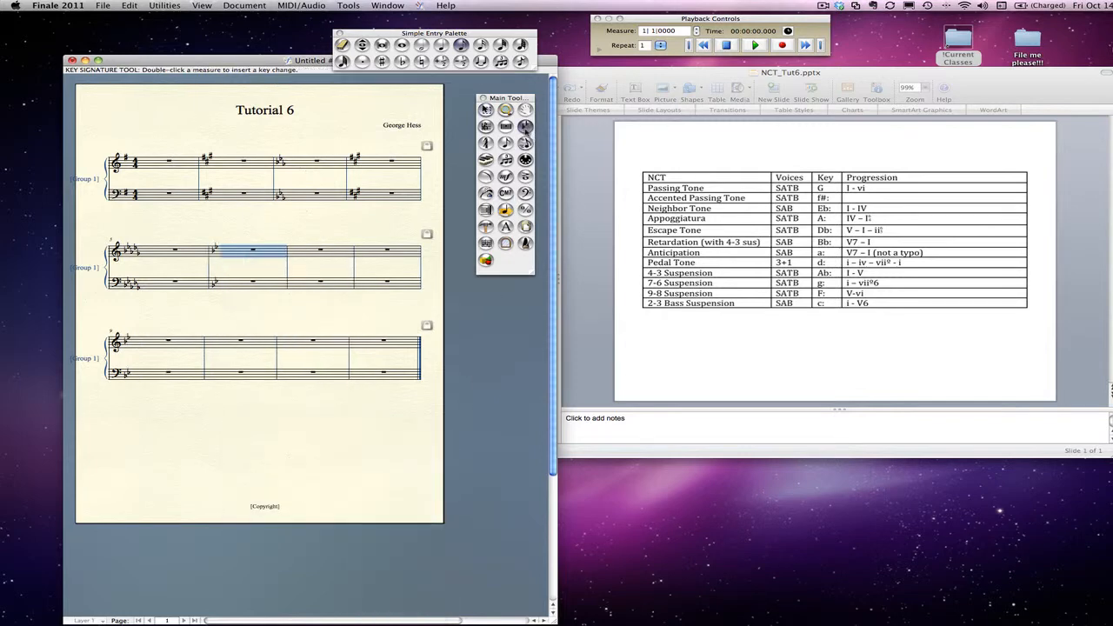
right_click(302, 254)
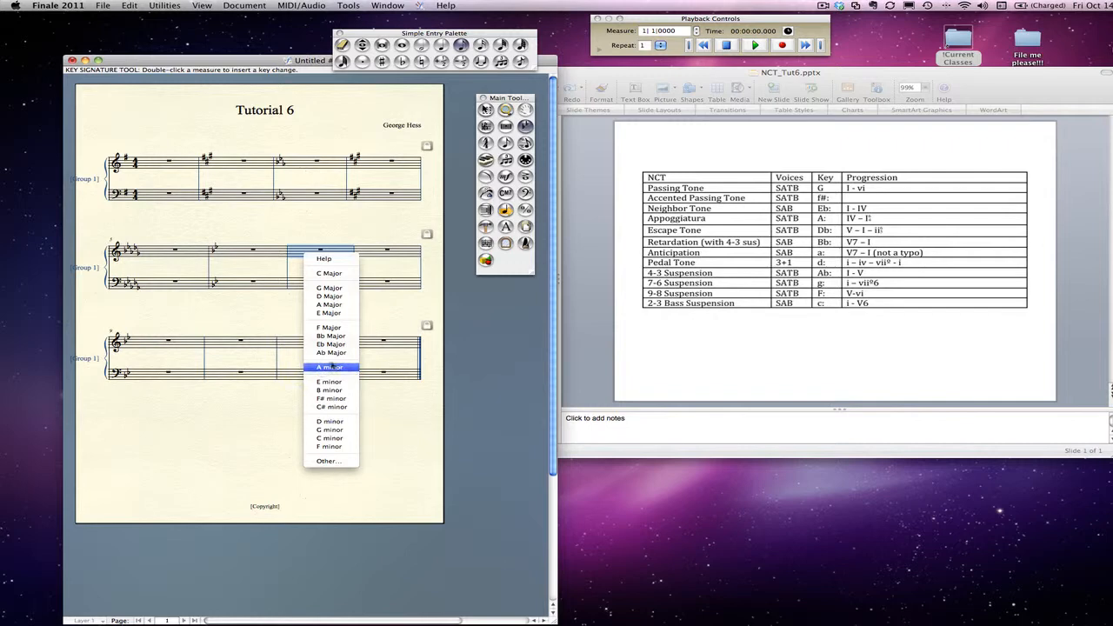
left_click(329, 367)
right_click(372, 257)
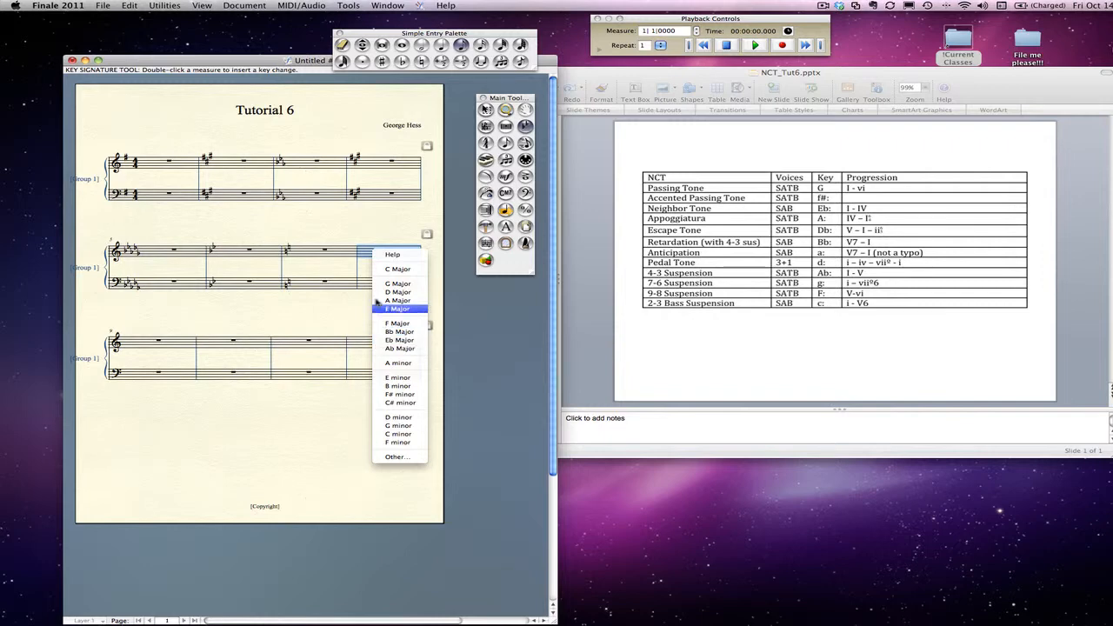
left_click(393, 426)
- Change the key signature to Ab Major in measure 9 and to G minor in measure 10
left_click(139, 342)
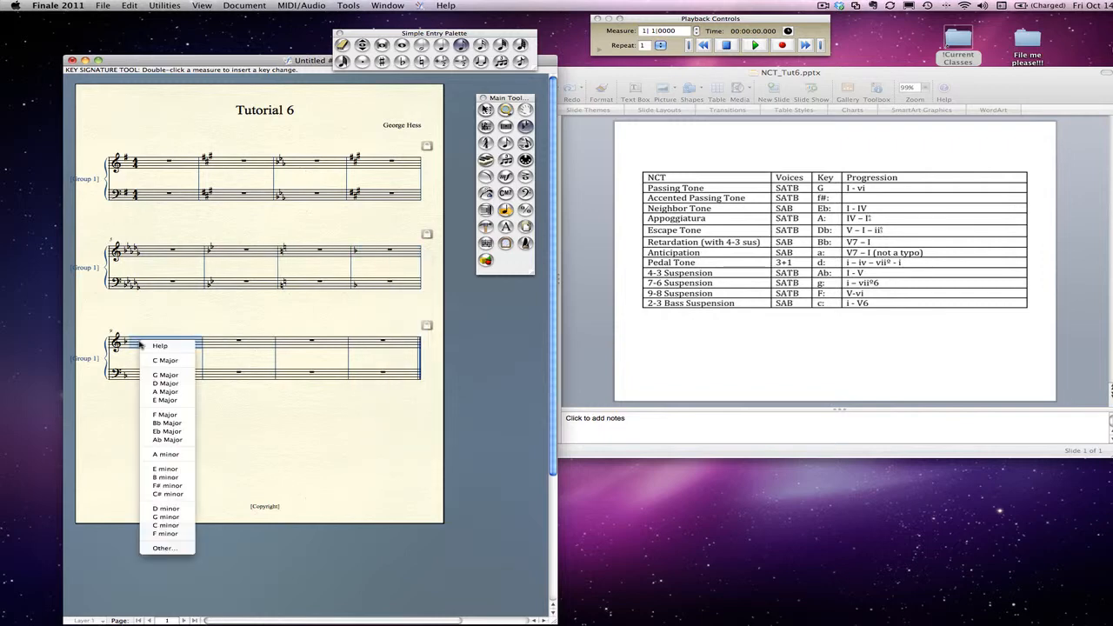
left_click(166, 431)
left_click(221, 342)
left_click(222, 344)
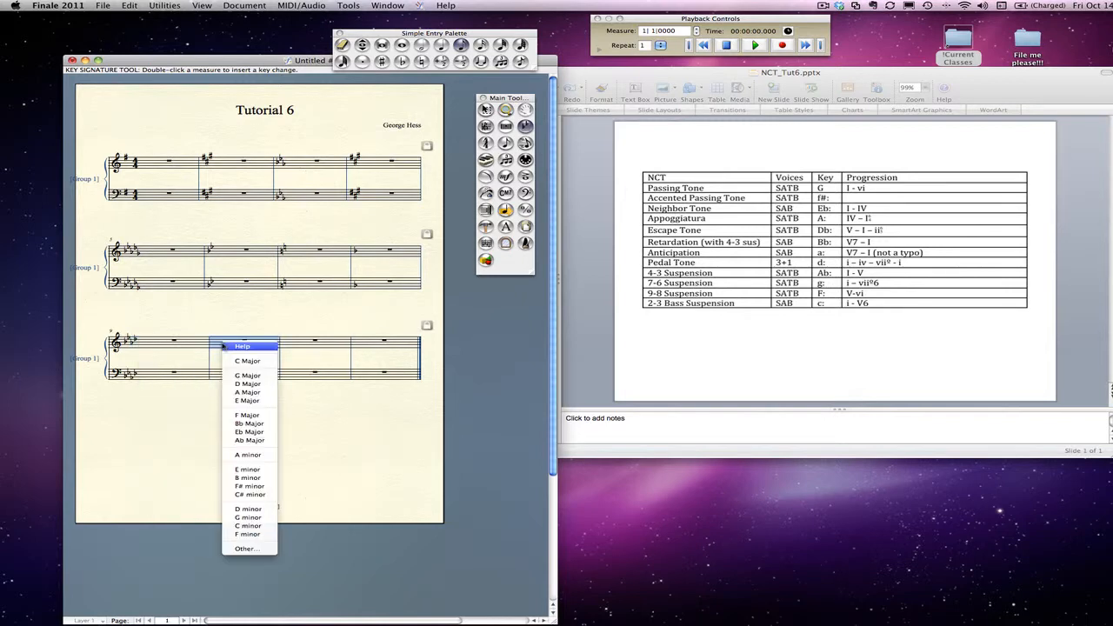
left_click(247, 509)
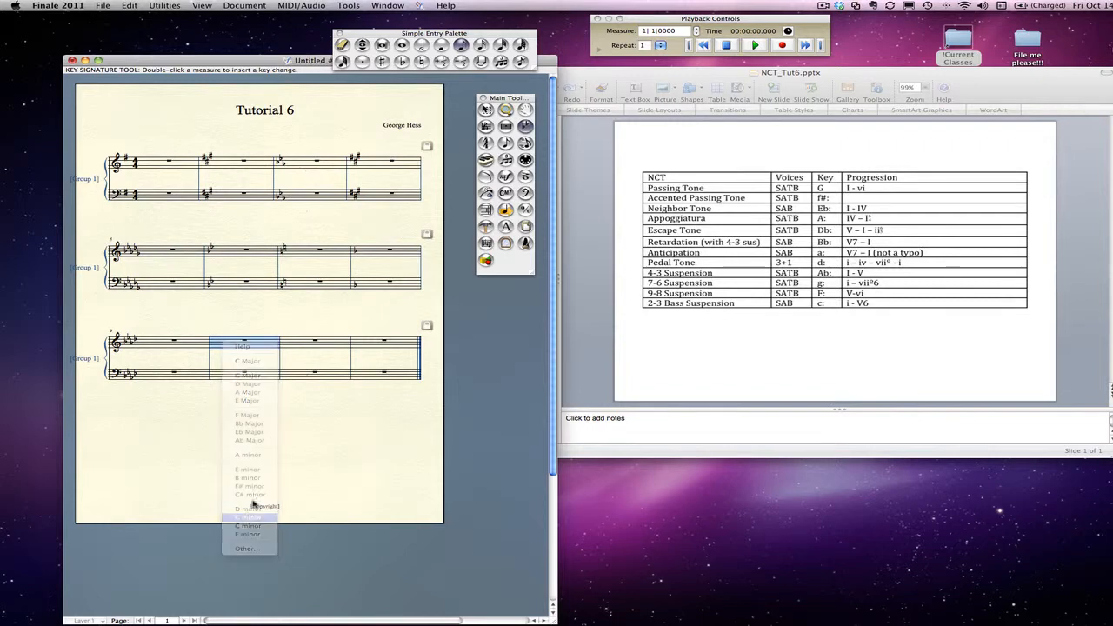
- Change the key signature to F Major in measure 11 and to C minor in measure 12
left_click(306, 346)
left_click(306, 346)
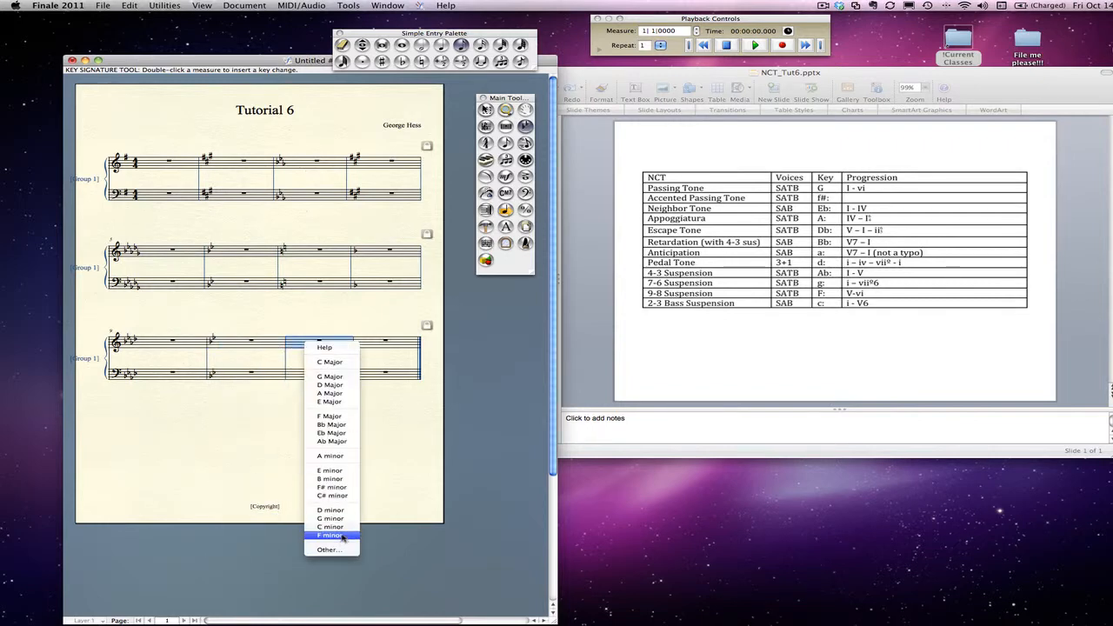
left_click(346, 416)
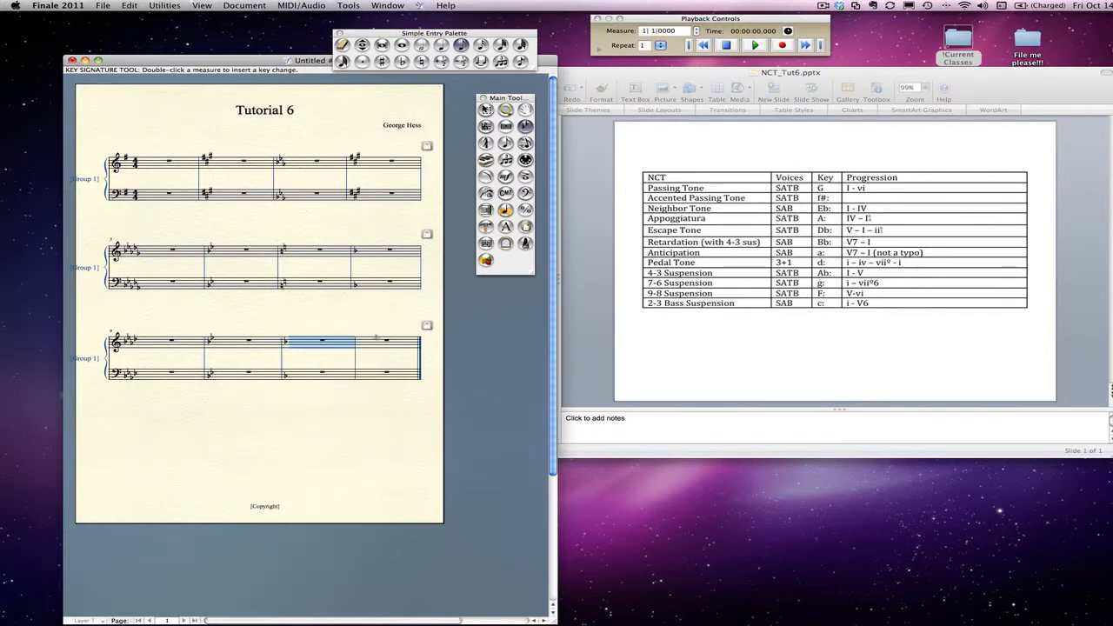
left_click(376, 341)
left_click(376, 342)
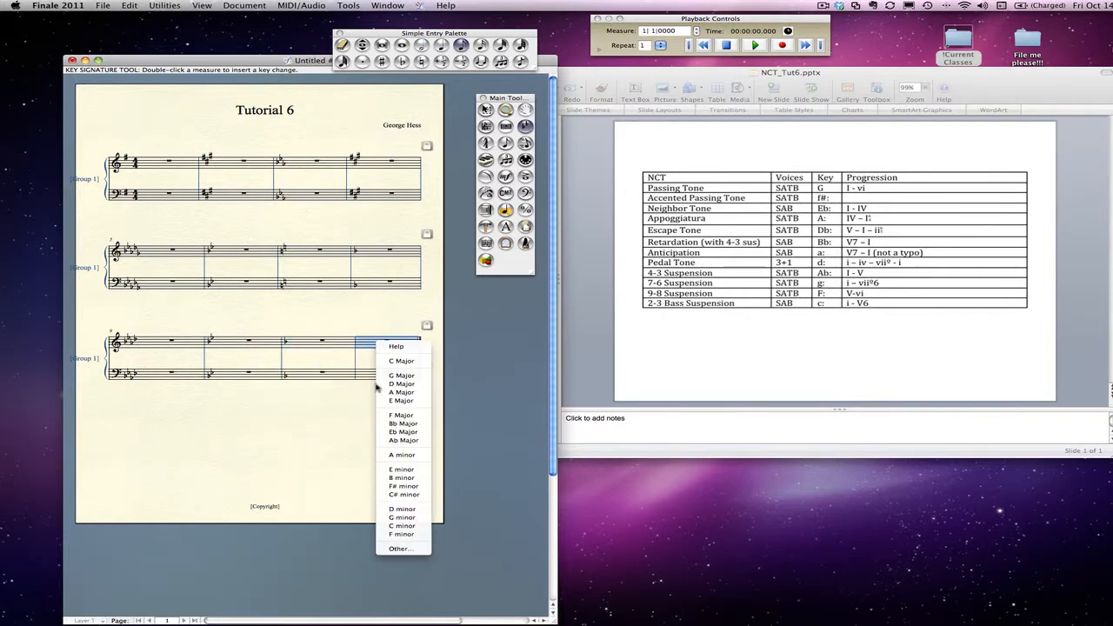
left_click(390, 526)
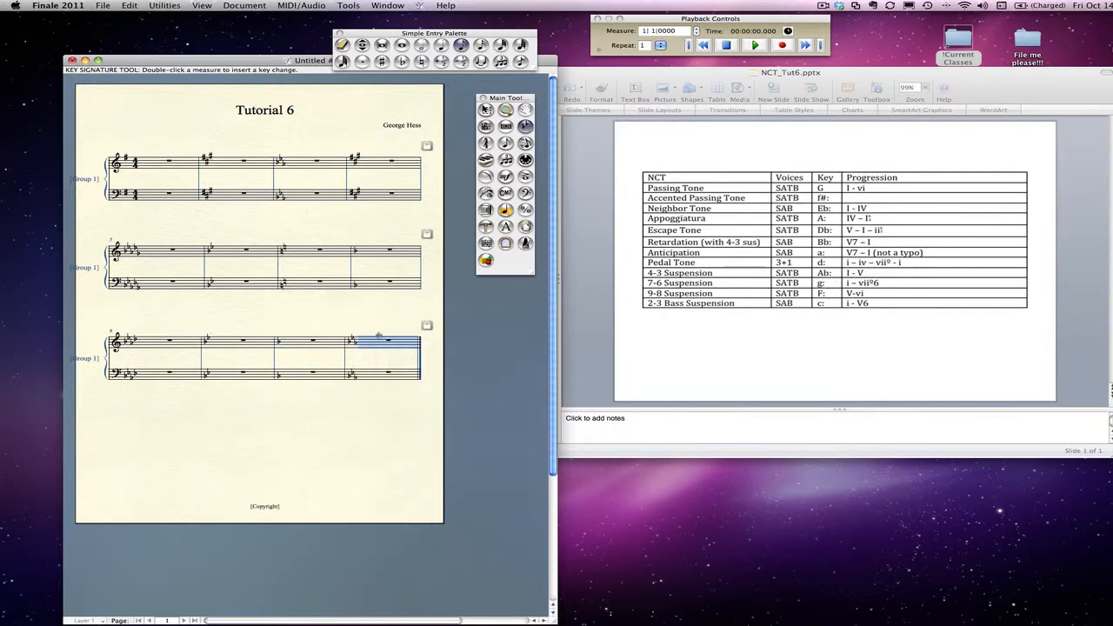
- With Simple Entry, enter bass-staff half notes in measures 1 to 4: G E, A F#, Eb Ab, D E
left_click(486, 109)
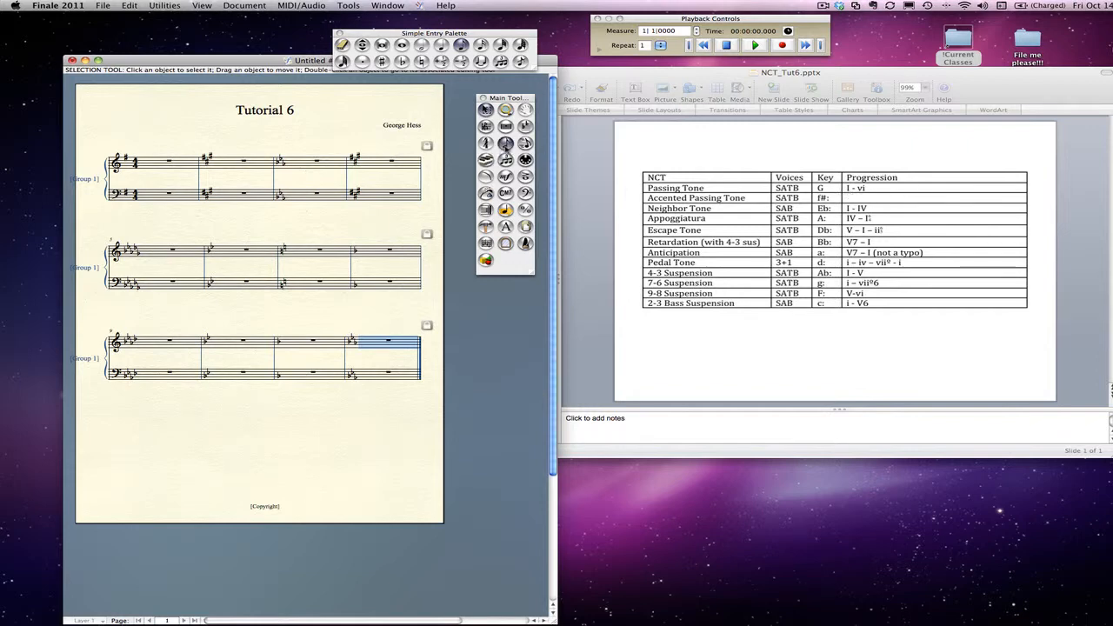
left_click(505, 144)
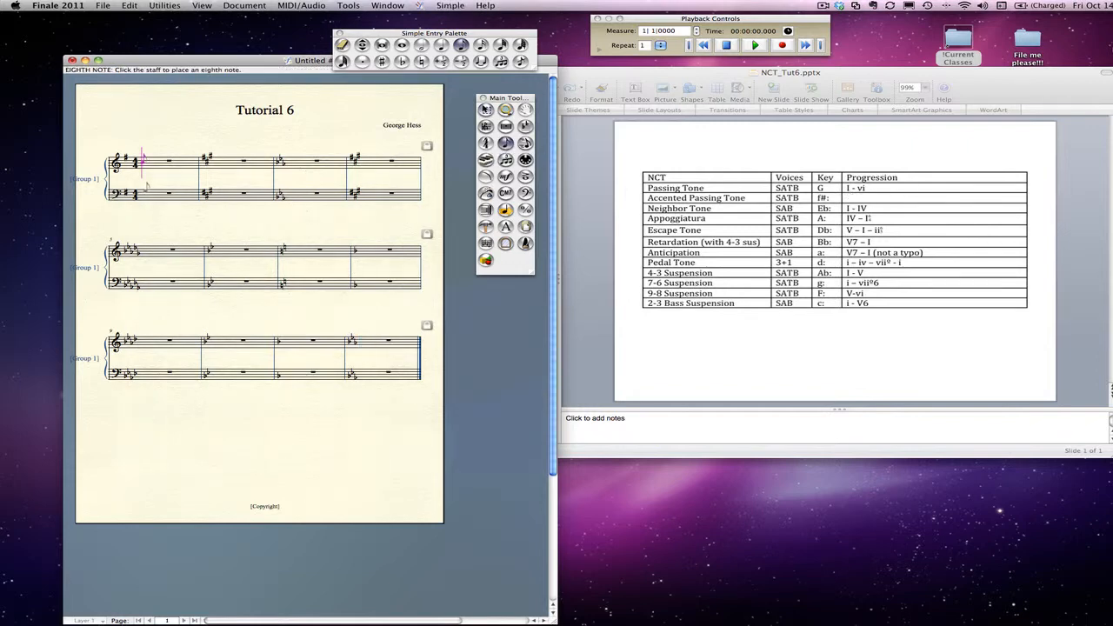
key("6")
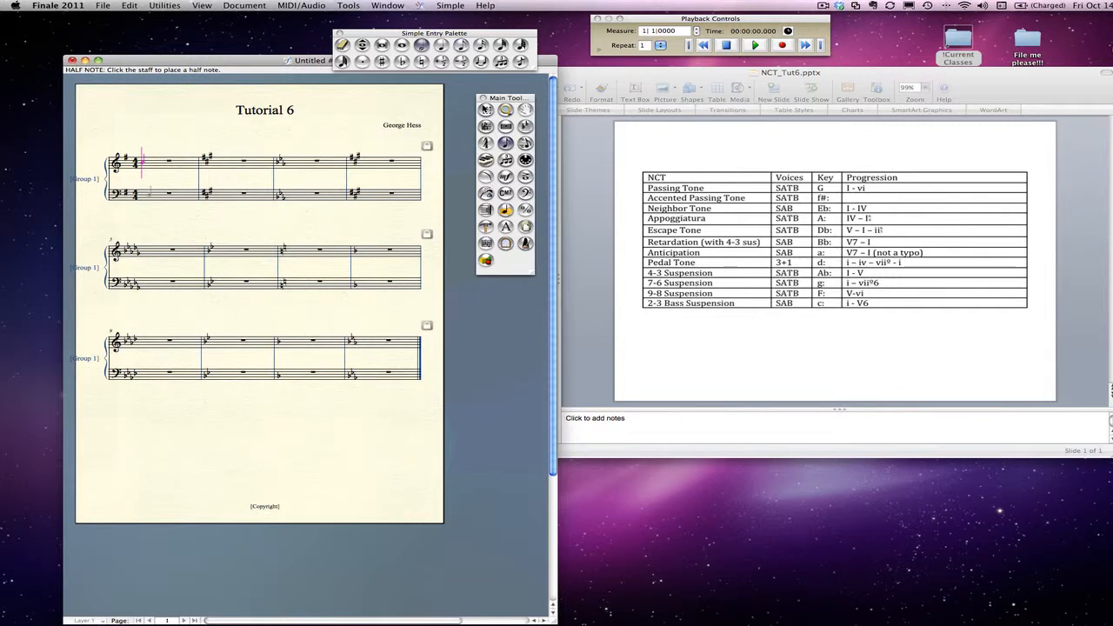
left_click(150, 193)
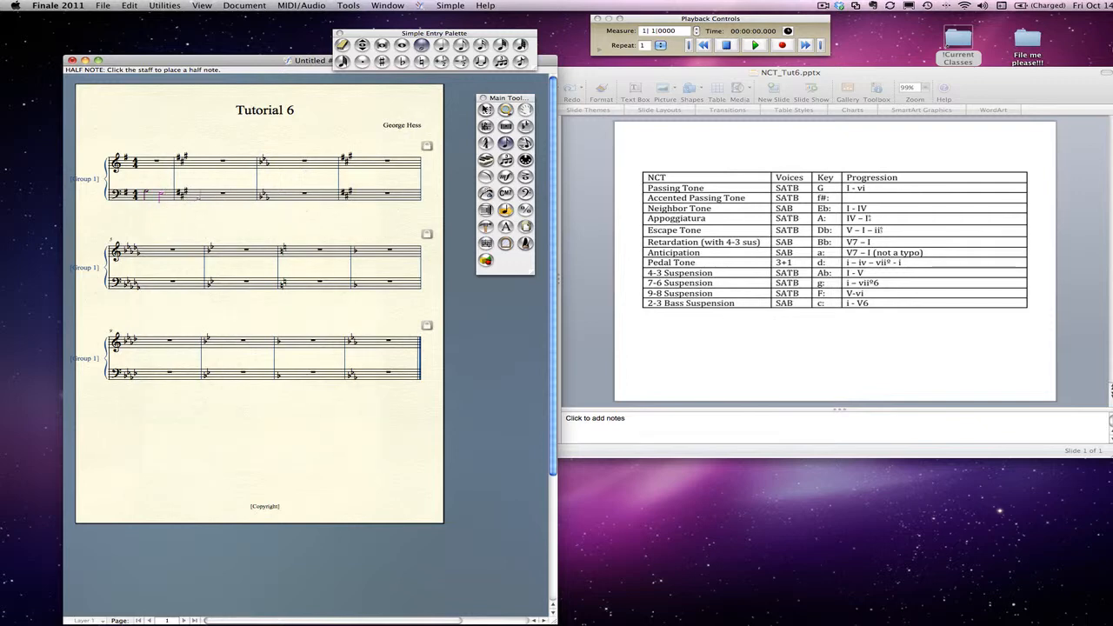
left_click(199, 198)
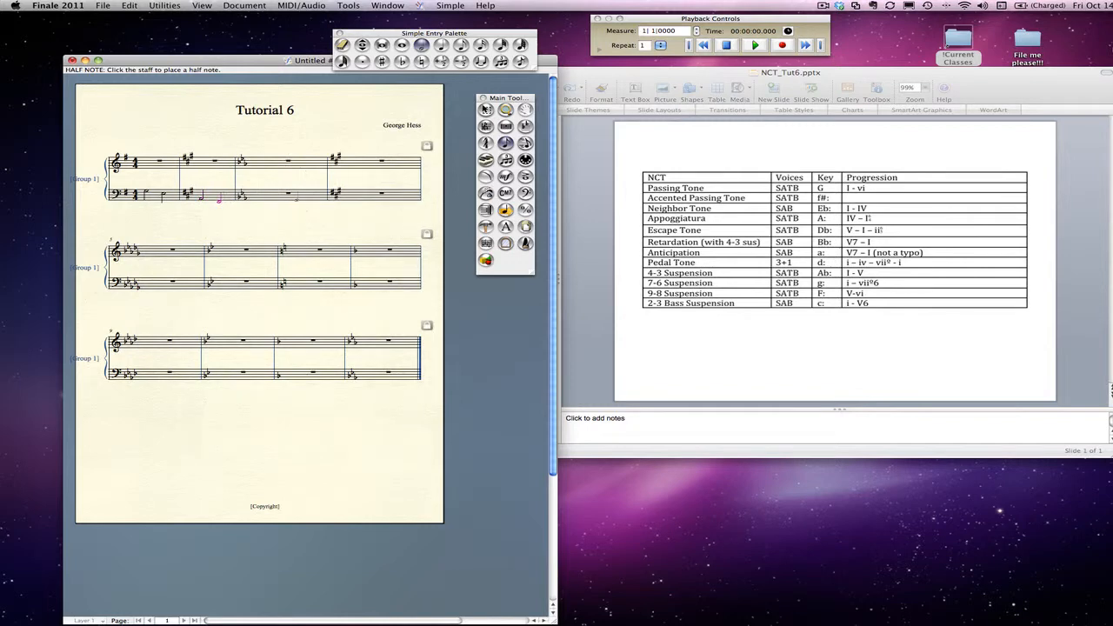
left_click(219, 198)
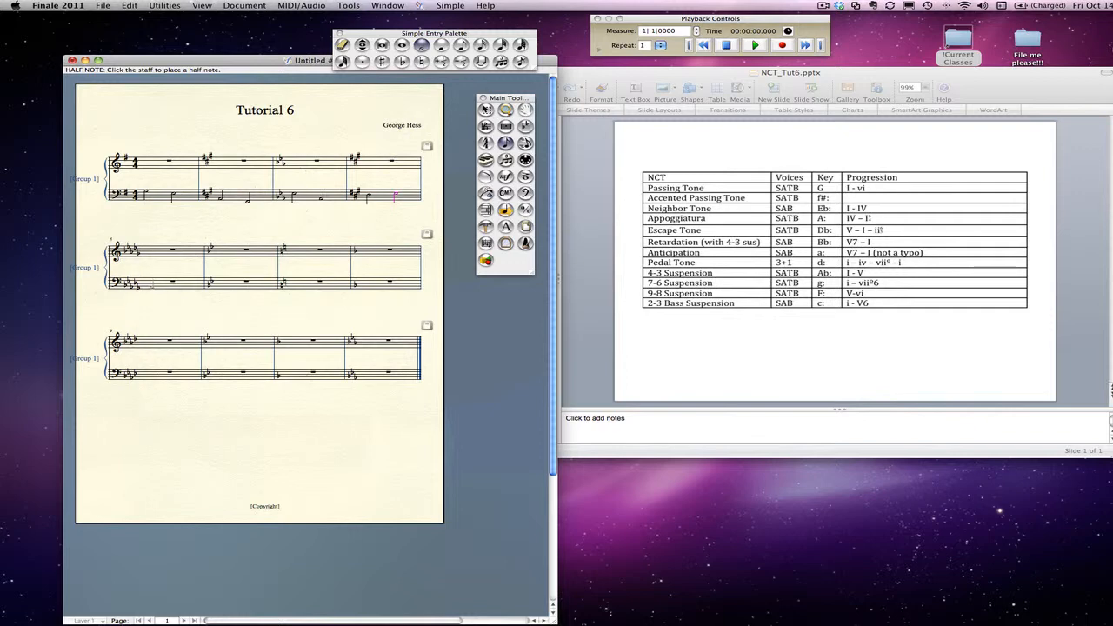
- Enter the measure 5 bass line as quarter notes Ab and Db followed by a half note Gb
left_click(150, 283)
left_click(164, 284)
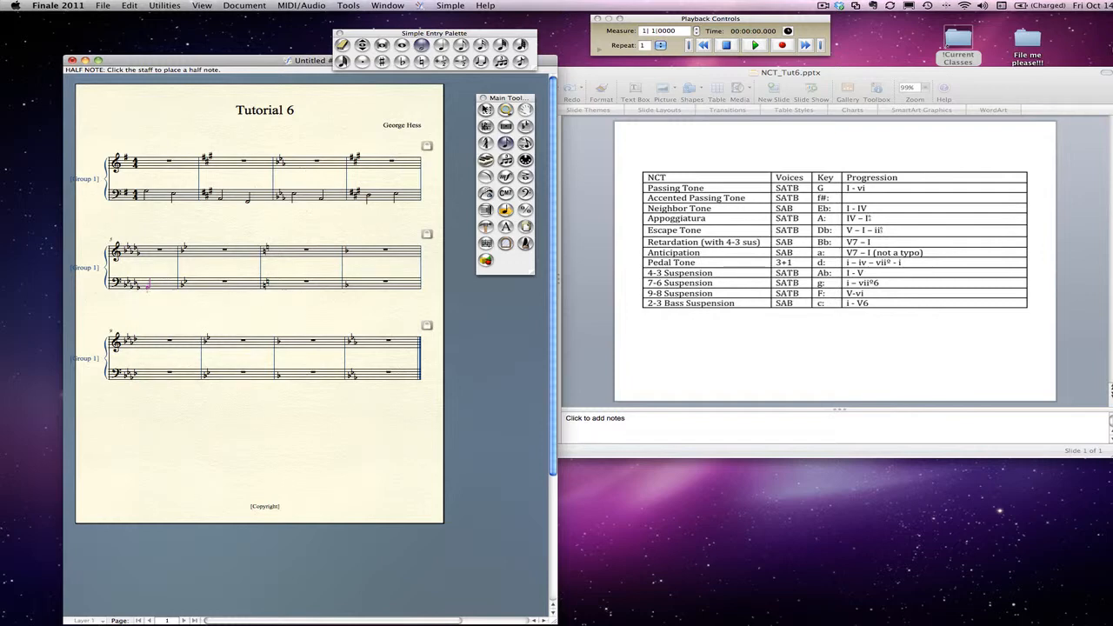
left_click(149, 285)
key("5")
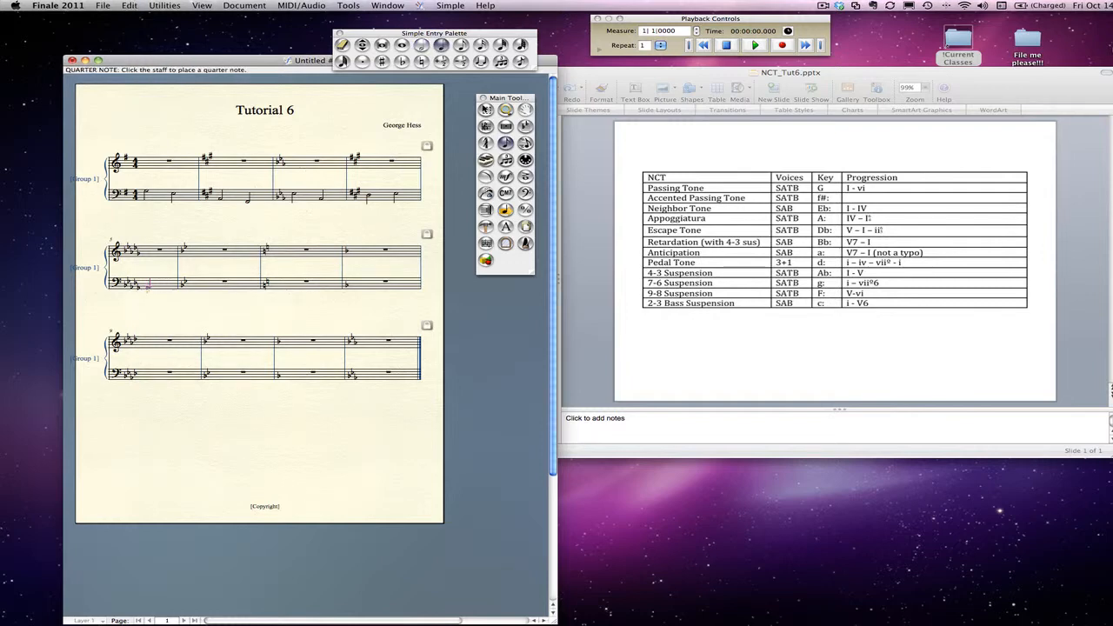
left_click(149, 287)
left_click(162, 285)
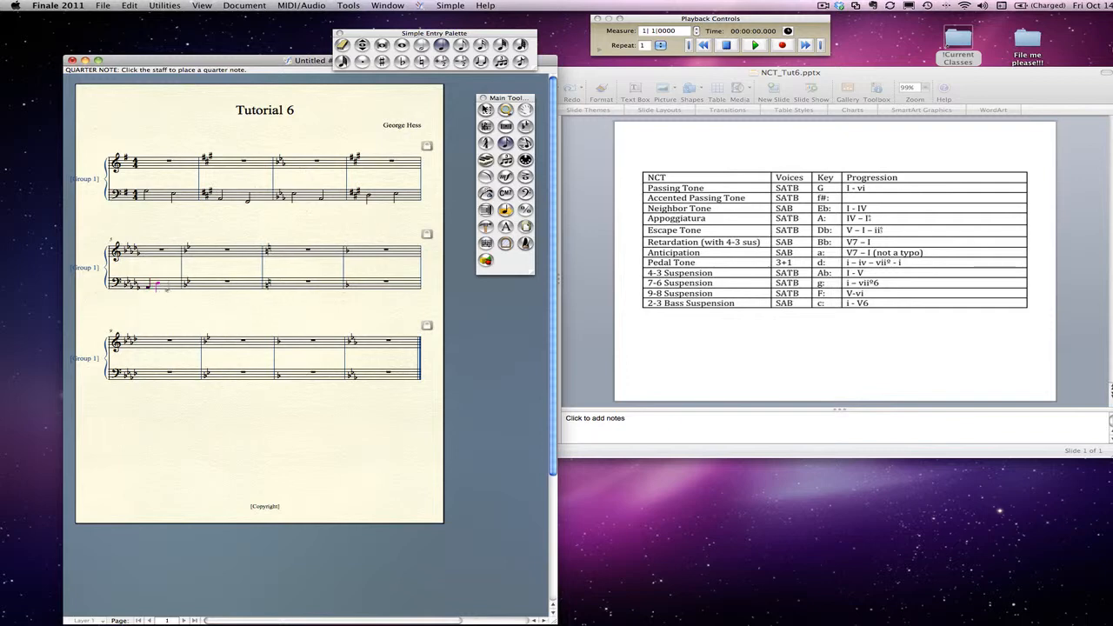
left_click(166, 286)
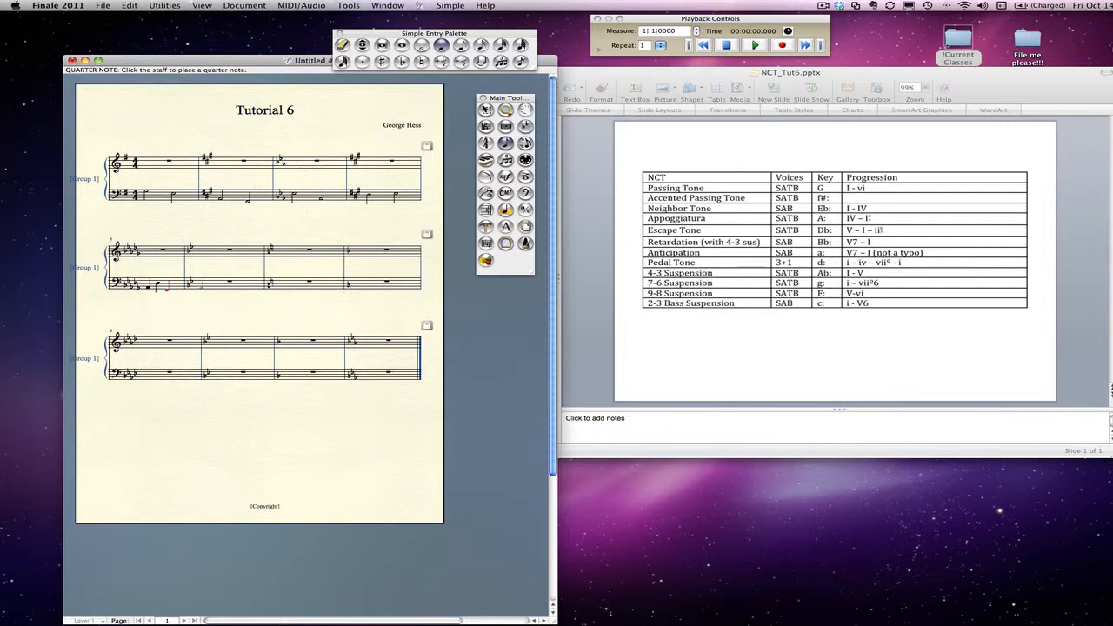
key("Delete")
key("6")
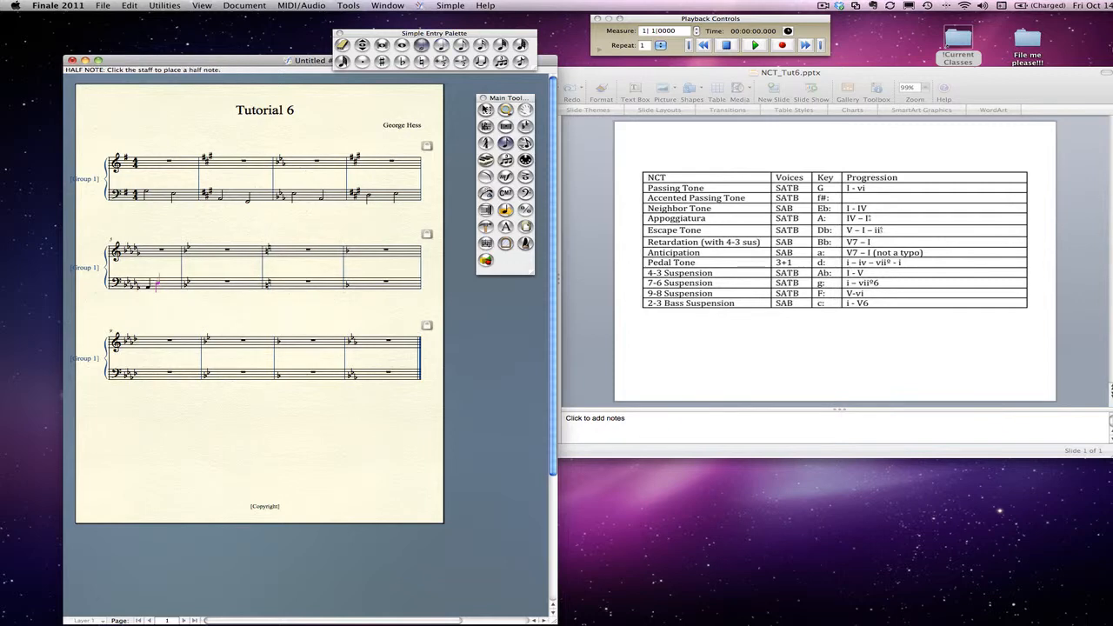
left_click(170, 287)
- Enter bass half notes F and Bb in measure 6, and E and A in measure 7
left_click(203, 283)
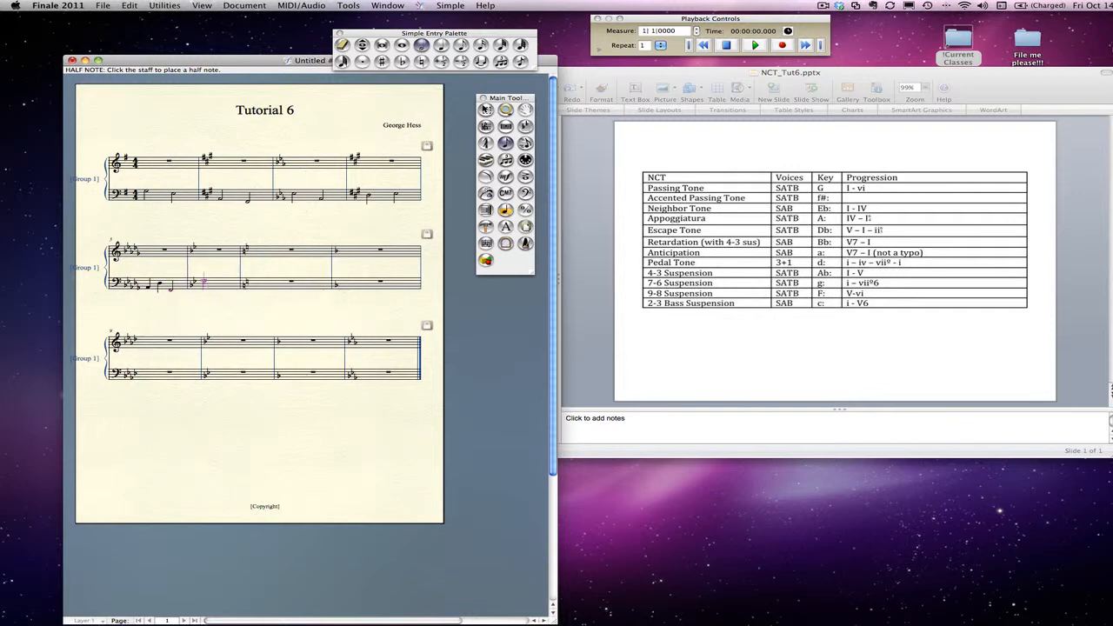
left_click(222, 280)
left_click(261, 281)
left_click(297, 282)
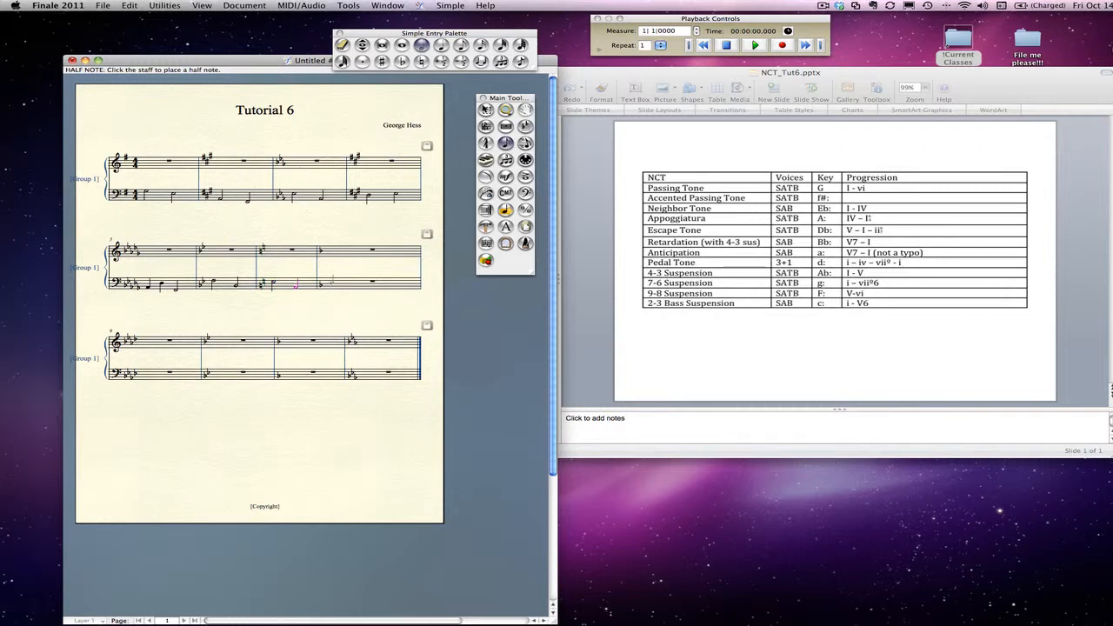
- Fill measure 8 of the bass staff with four repeated quarter-note Ds
key("5")
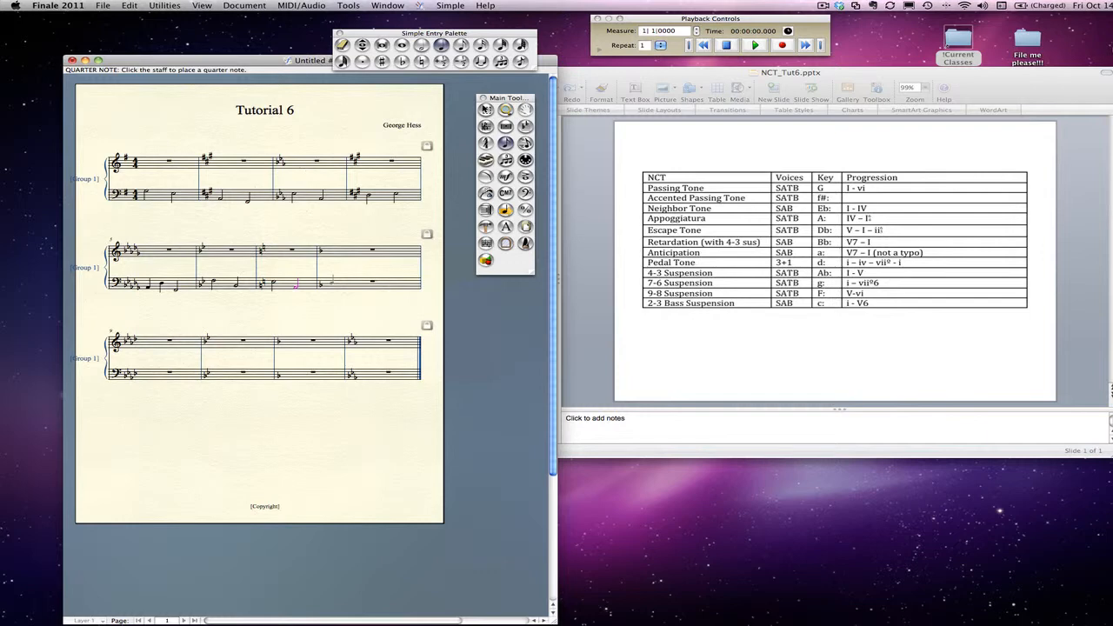
left_click(330, 279)
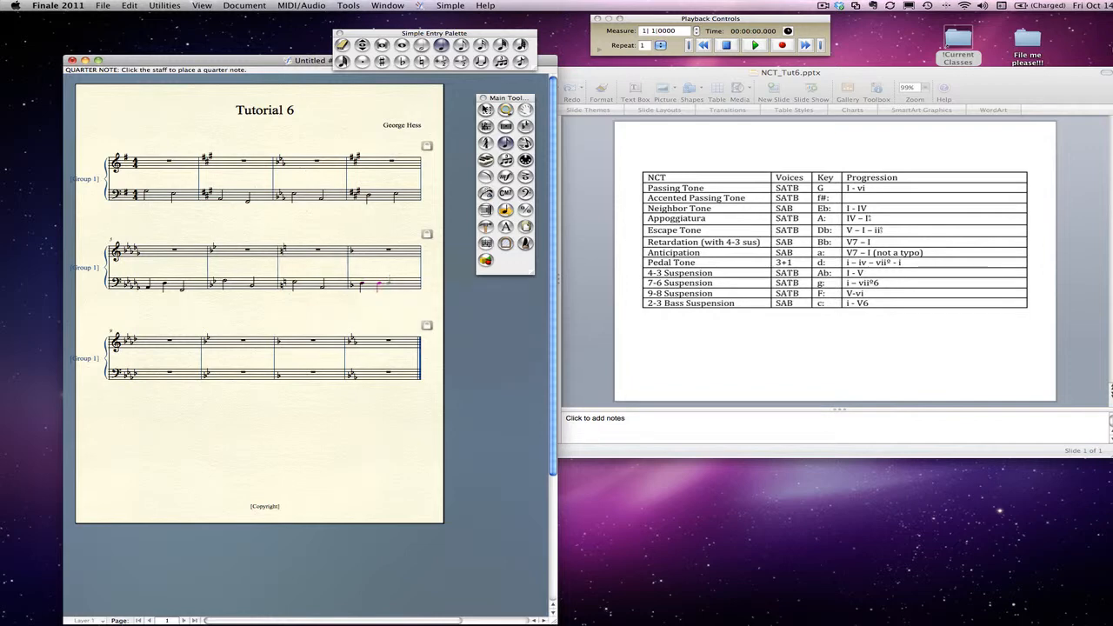
left_click(393, 284)
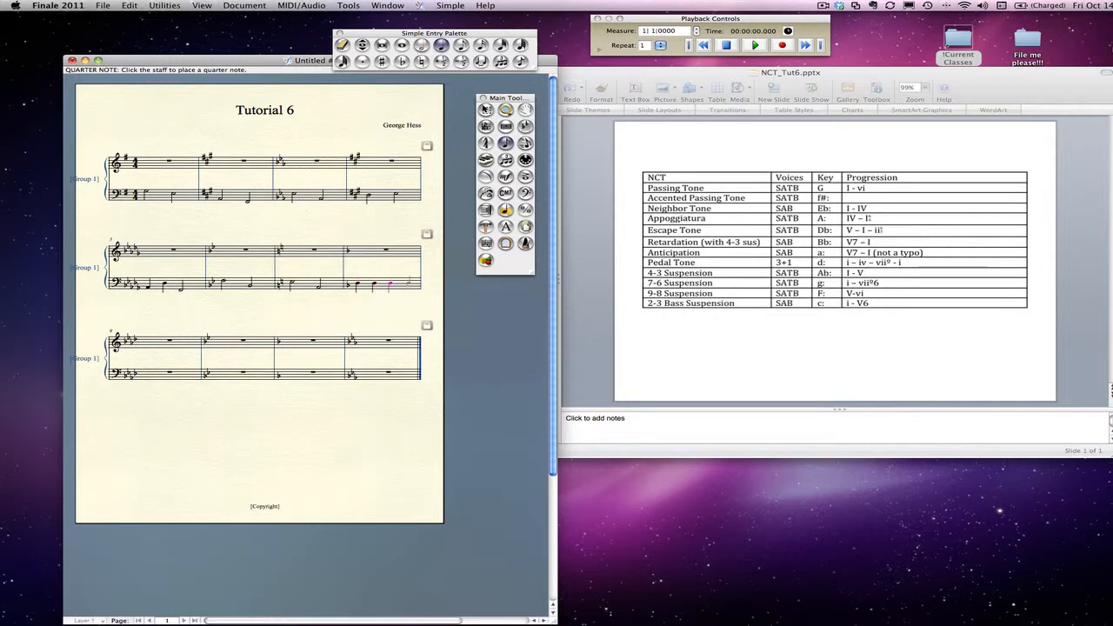
left_click(407, 285)
- Enter bass half notes Ab and Eb in measure 9, and G and A in measure 10
key("6")
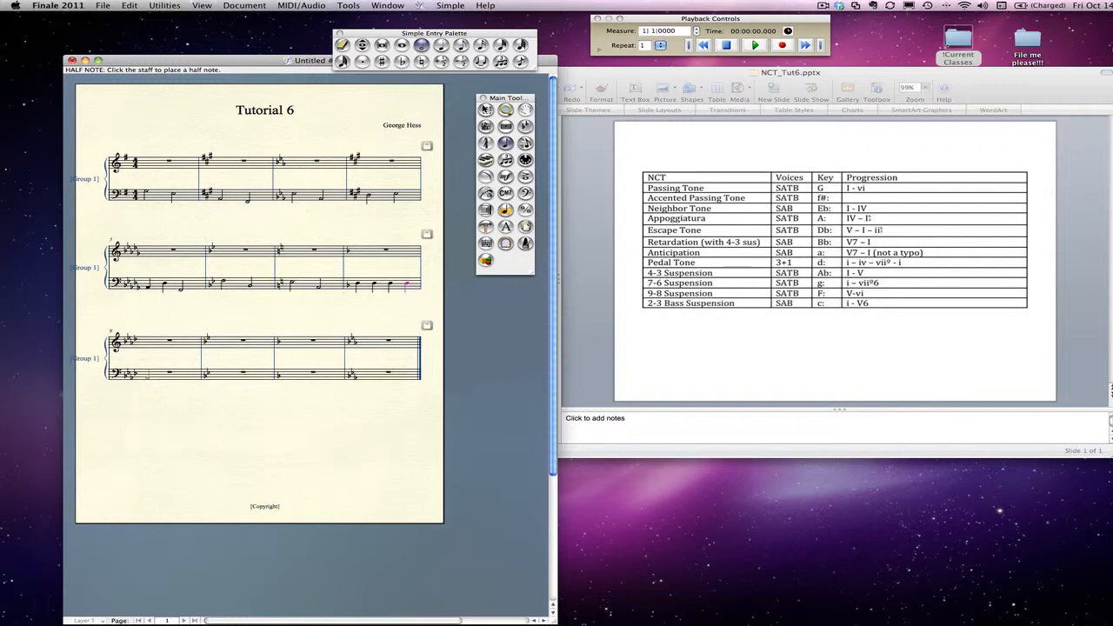
left_click(146, 374)
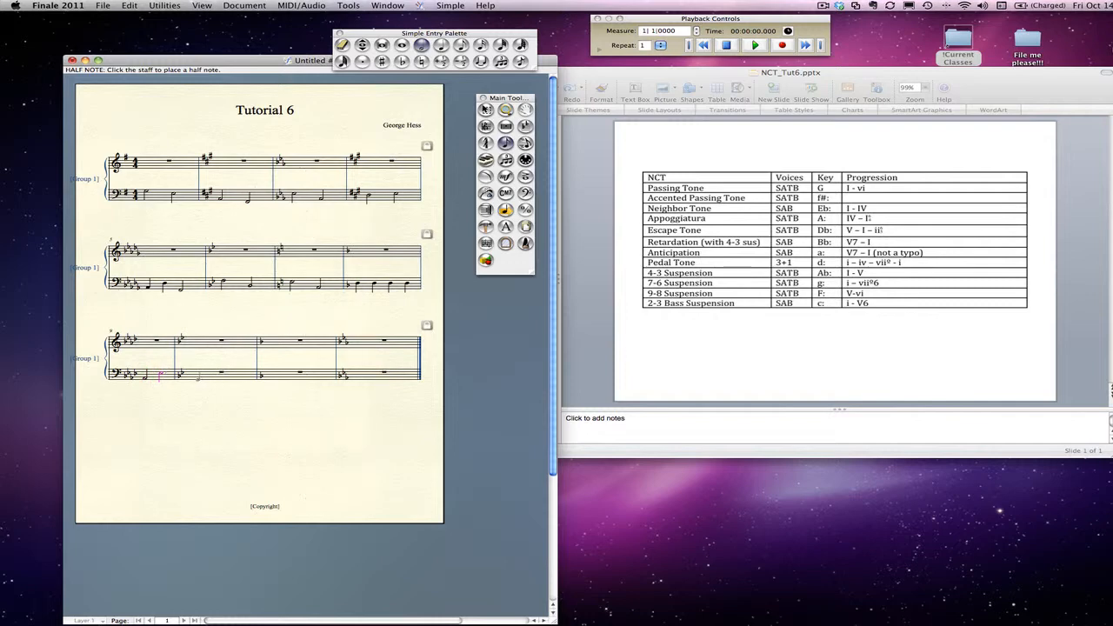
left_click(200, 371)
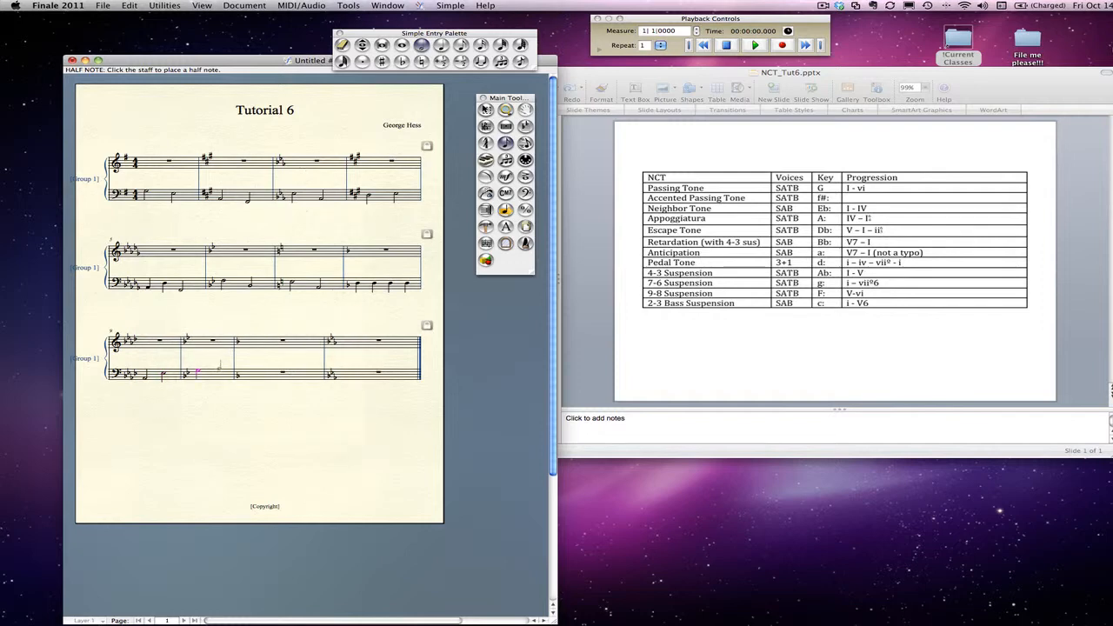
left_click(217, 372)
- Enter bass half notes C and D in measure 11, and C and B natural in measure 12
left_click(255, 374)
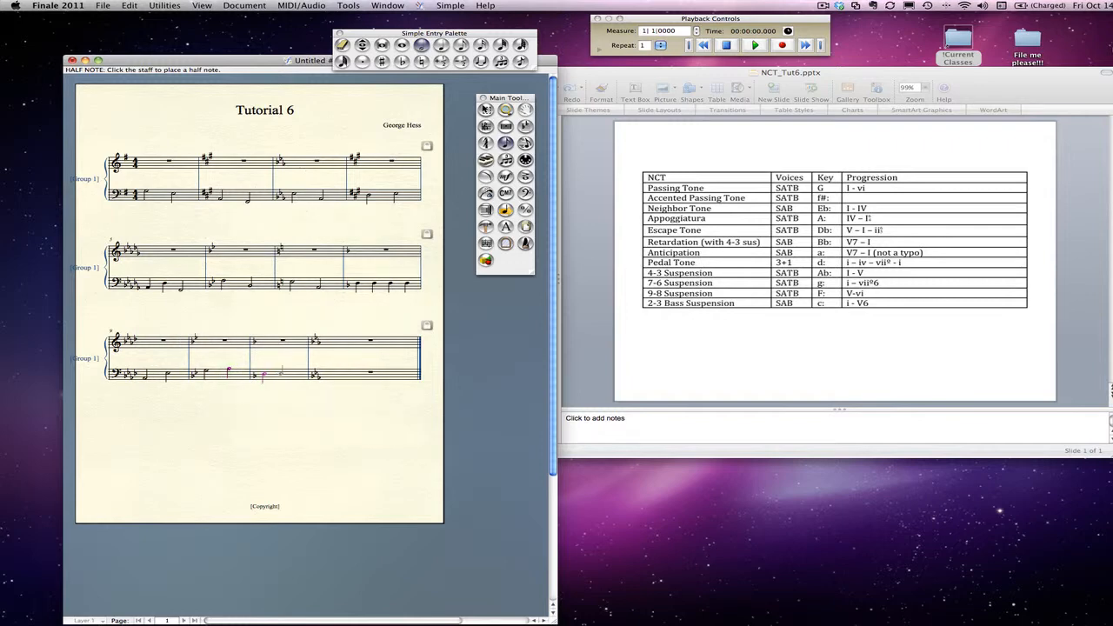
left_click(286, 374)
left_click(334, 375)
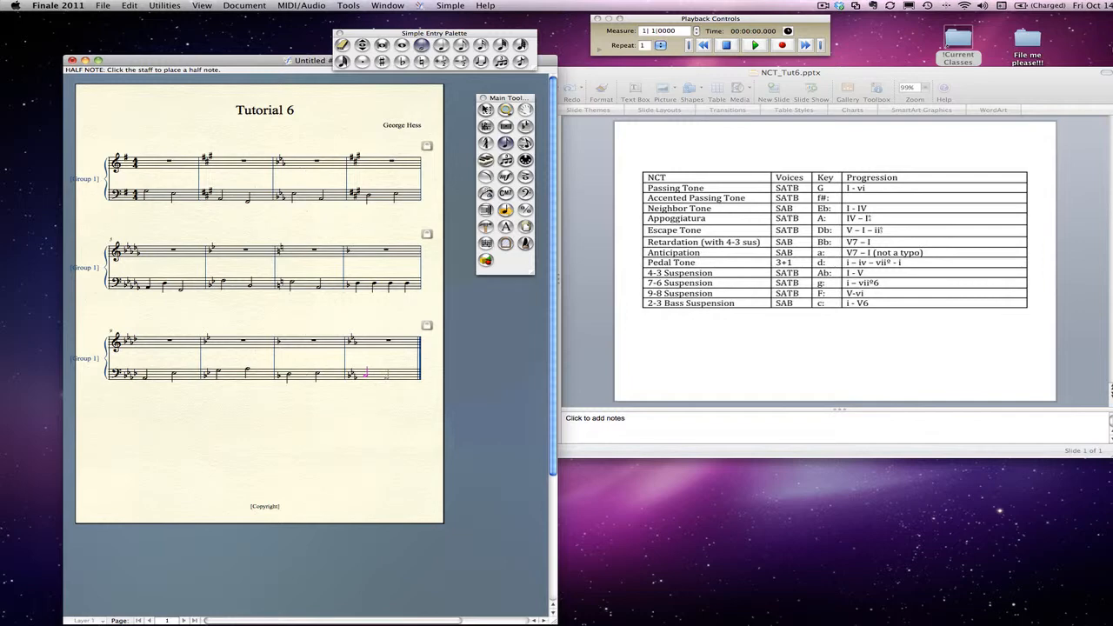
left_click(392, 374)
key("plus")
- Select the entire bass staff and move the contents of Layer 1 into Layer 2
left_click(487, 110)
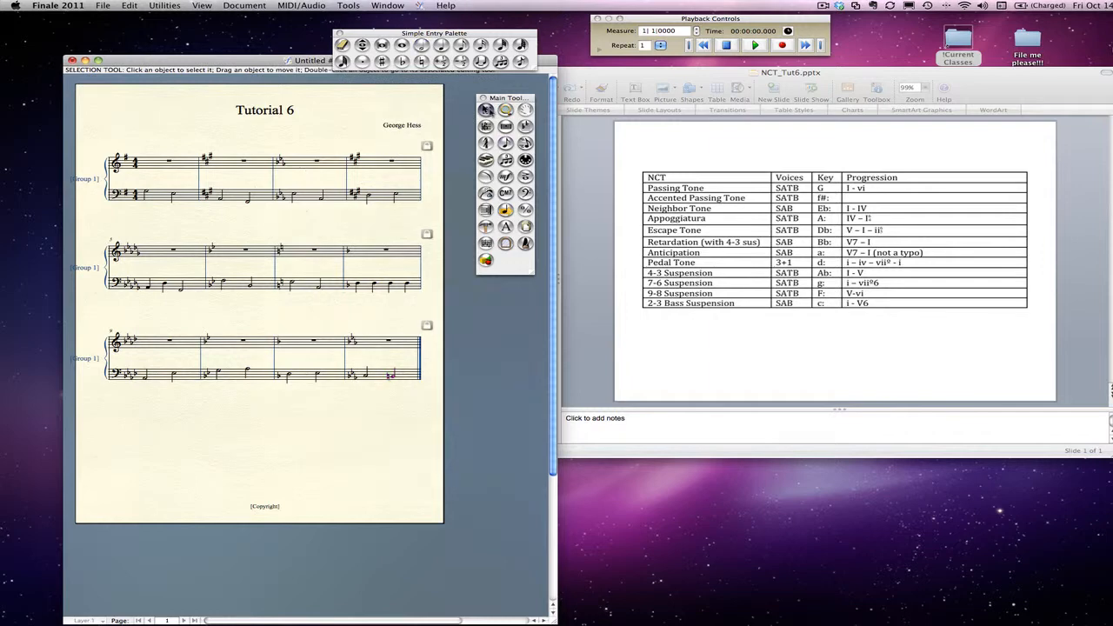
left_click(94, 199)
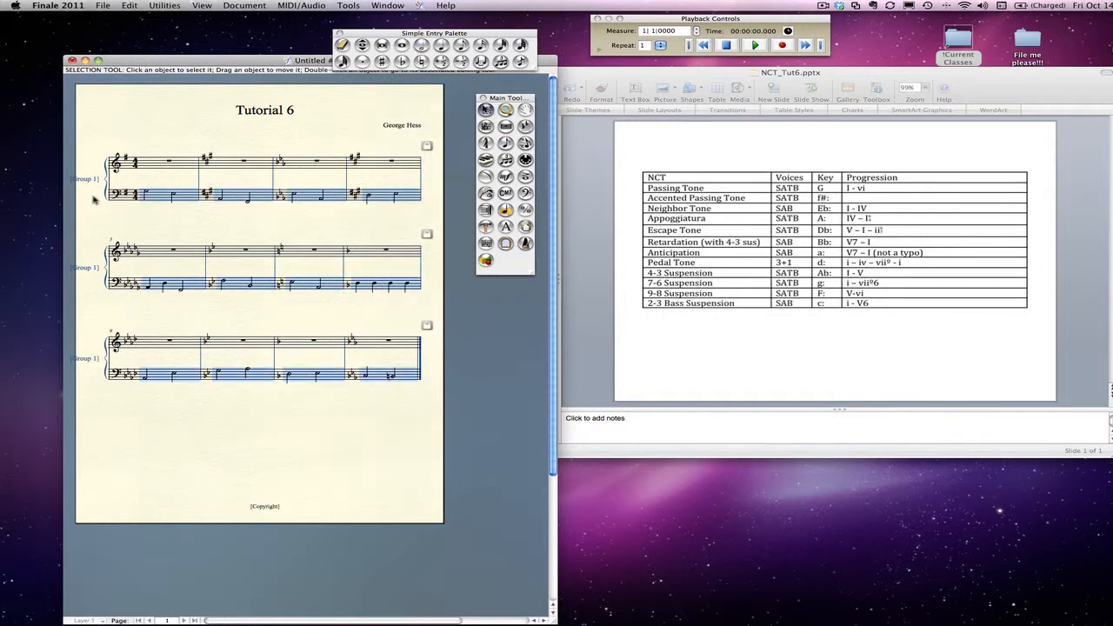
right_click(152, 196)
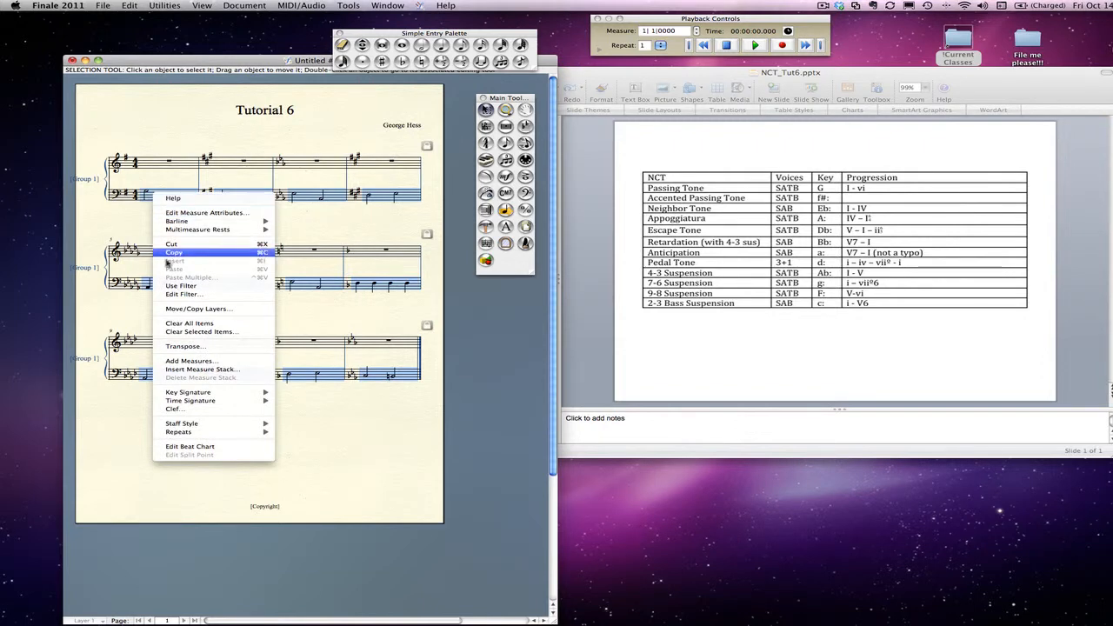
left_click(181, 309)
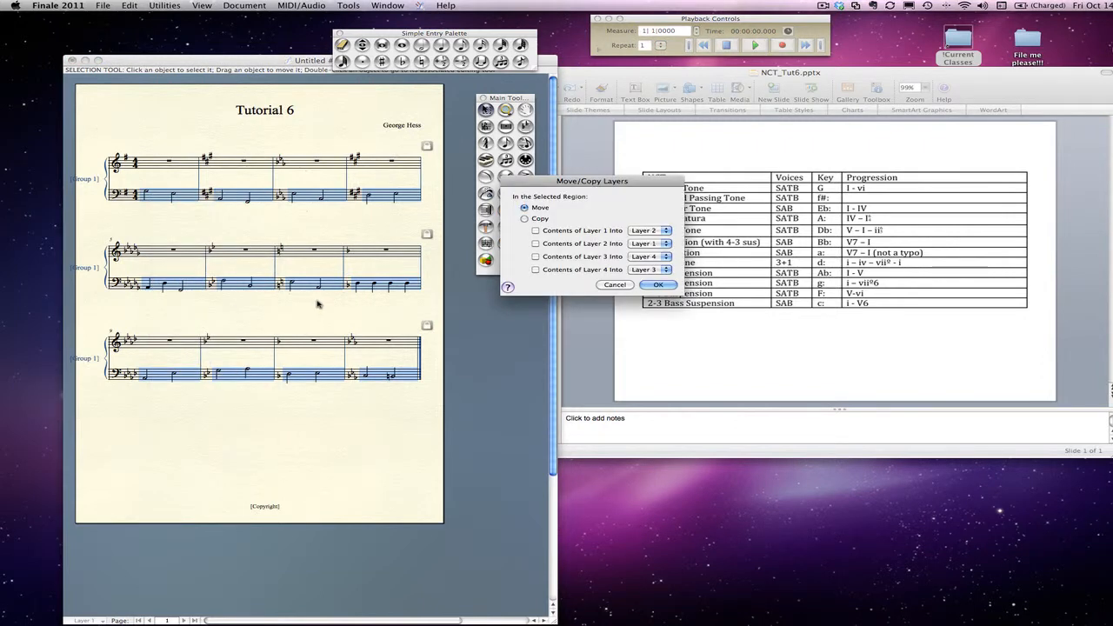
left_click(544, 232)
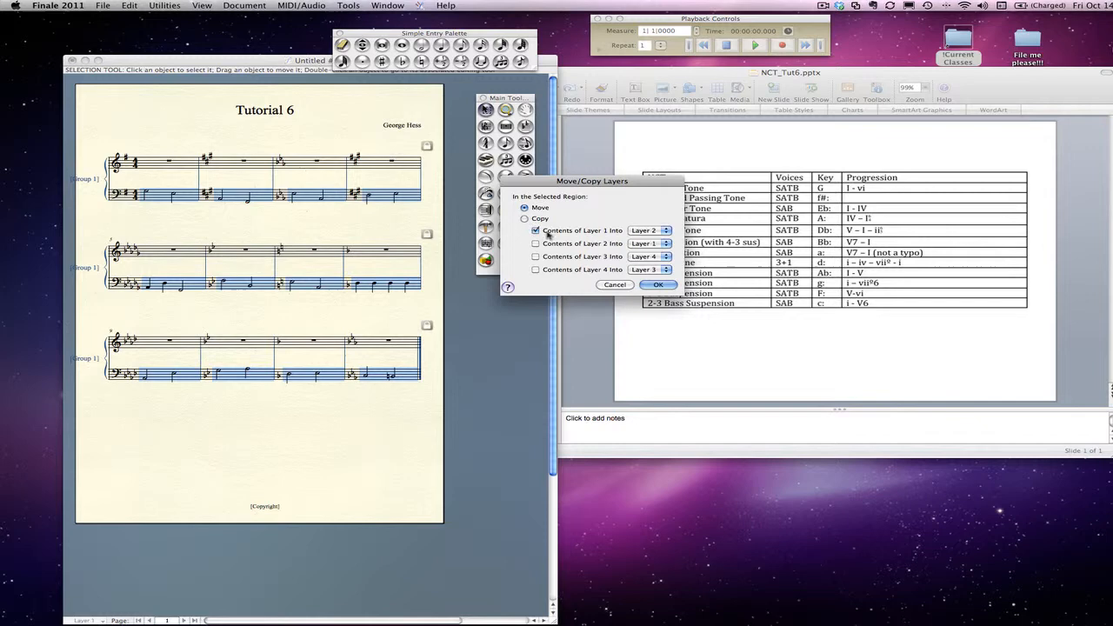
left_click(658, 285)
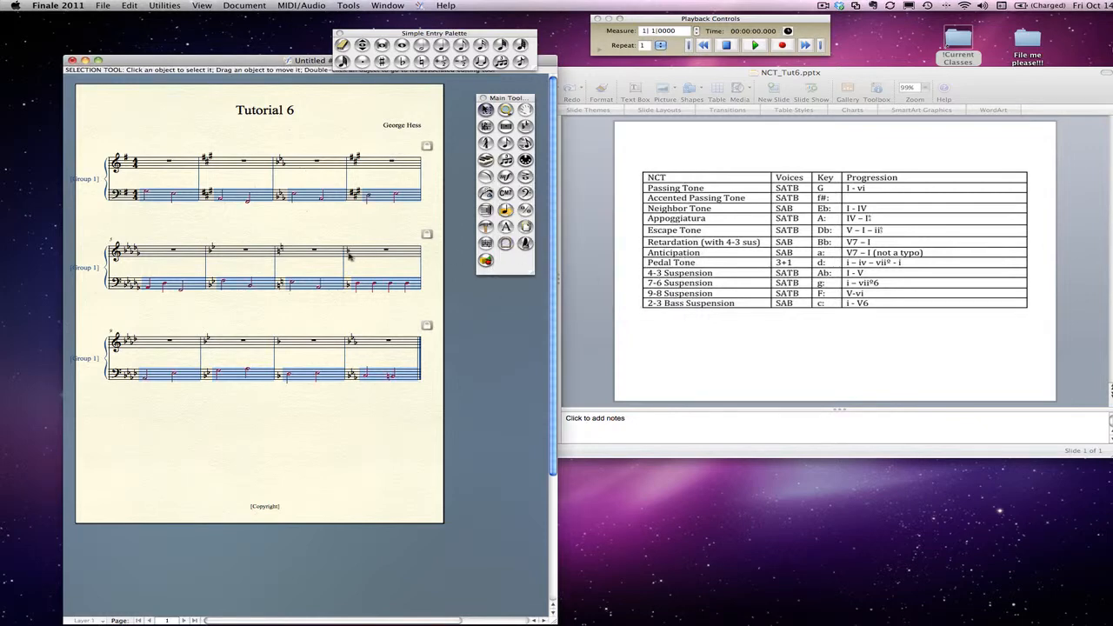
- Activate the Lyrics tool and make Layer 2 the active layer
left_click(485, 193)
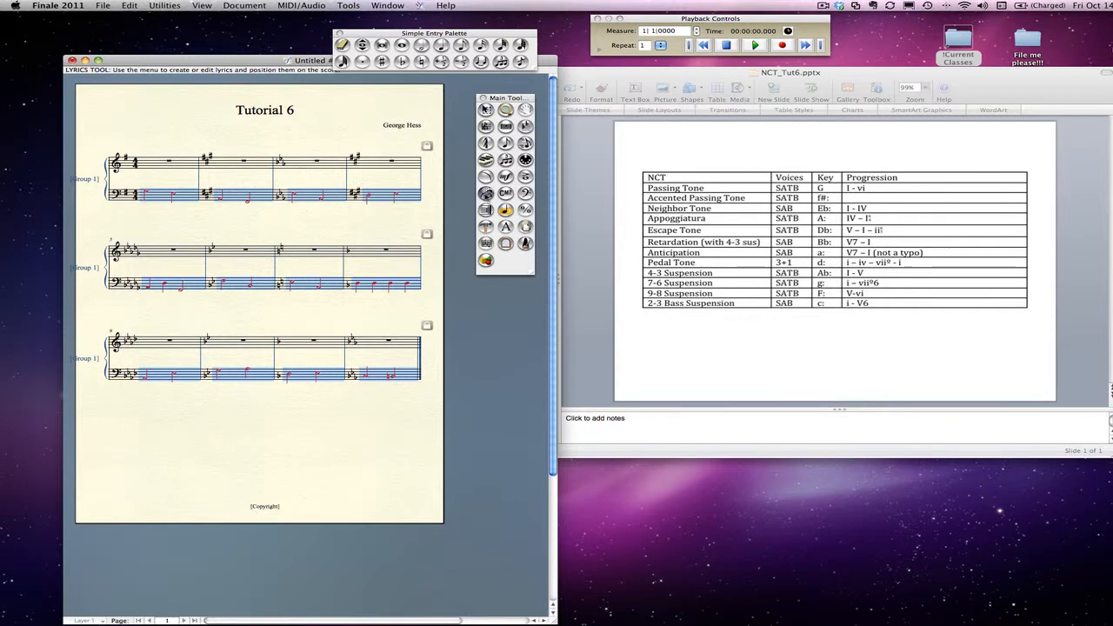
left_click(147, 194)
left_click(147, 193)
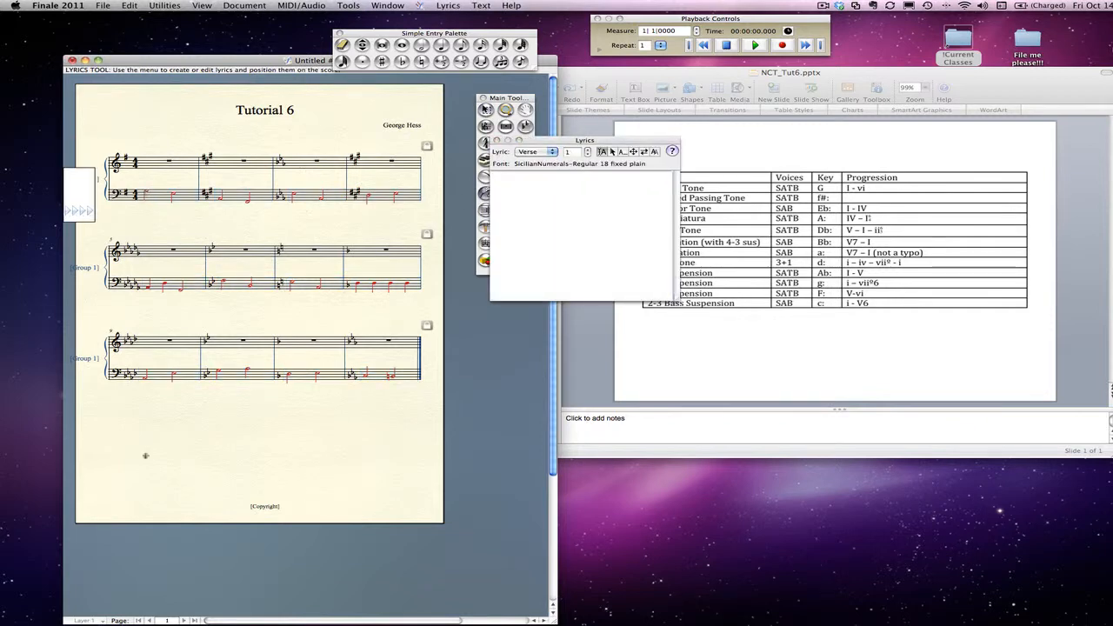
left_click(92, 620)
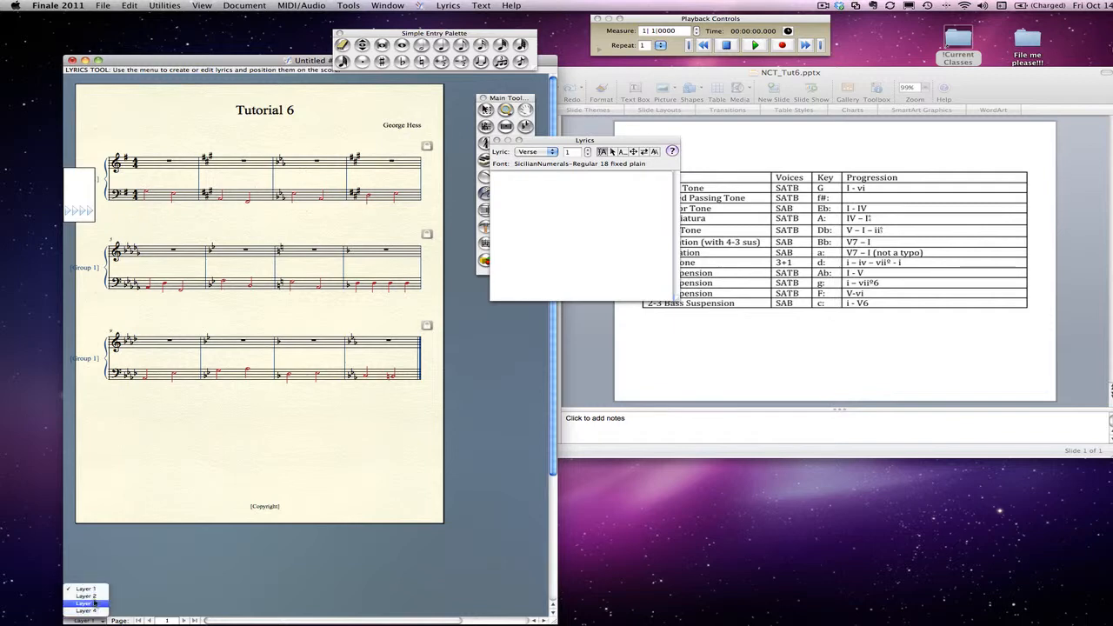
left_click(86, 596)
- Enter Roman numerals as Verse 1 lyrics under the bass notes of measures 1 to 4: I vi, i6 i, I IV, IV I6/4
left_click(147, 194)
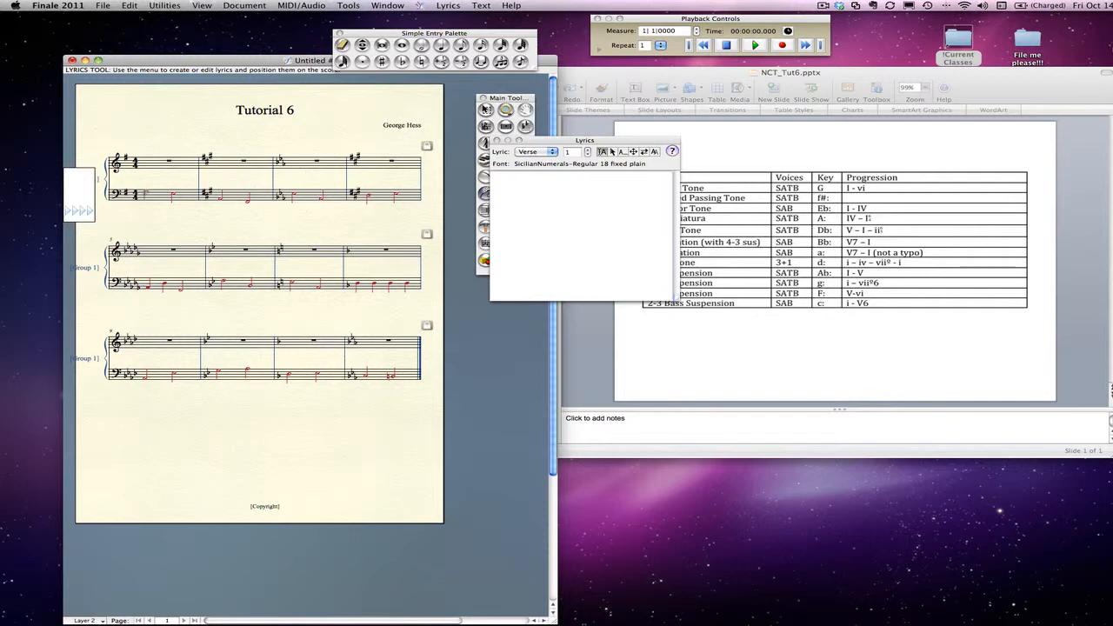
type("I VI")
key("BackSpace")
type("vi i6 i I v")
key("BackSpace")
type("V IV I")
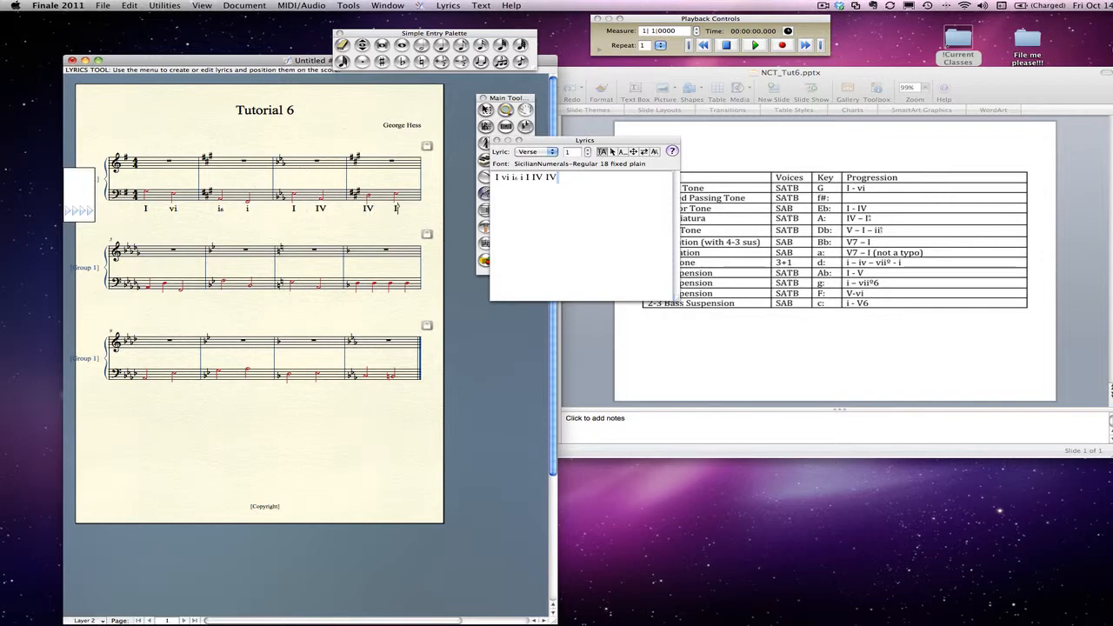
type("6 ")
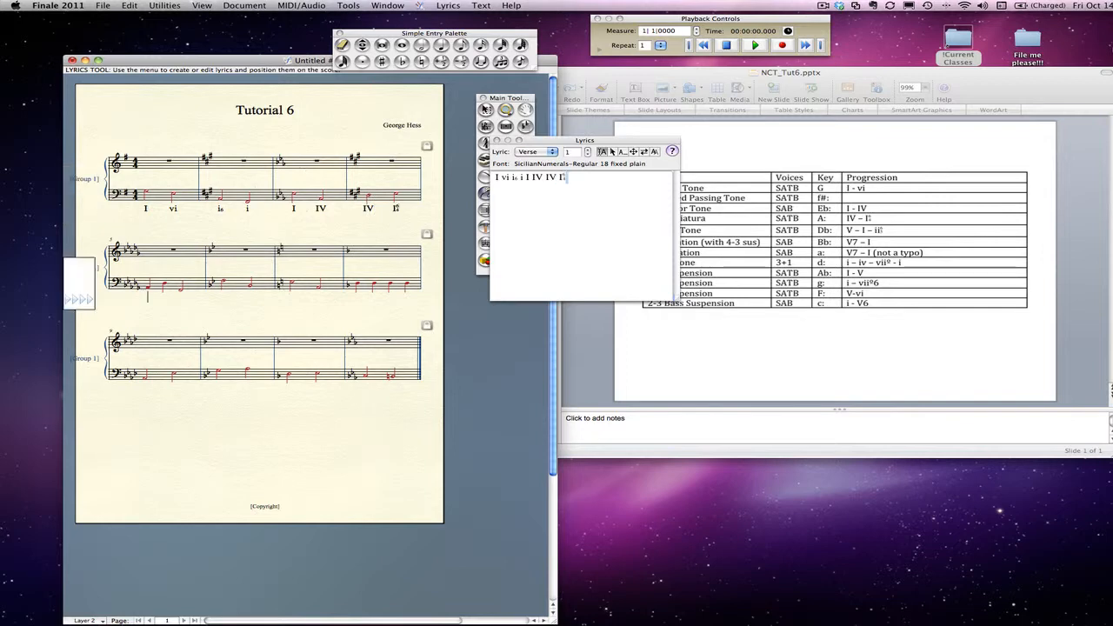
- Enter Roman numerals under the bass notes of measures 5 to 8: V I ii6/5, V7 I, V7 I, i iv vii° i
type("V I ii65 V7 I ")
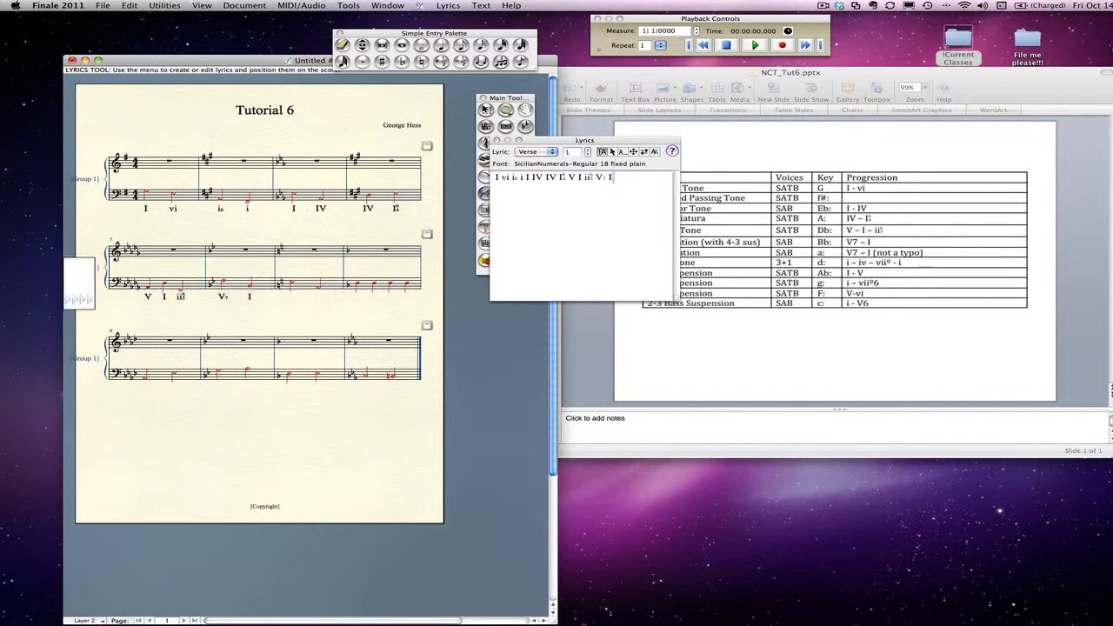
type("V7 ")
type("I ")
type("i")
type(" iv")
type(" vii")
type("o")
type(" i ")
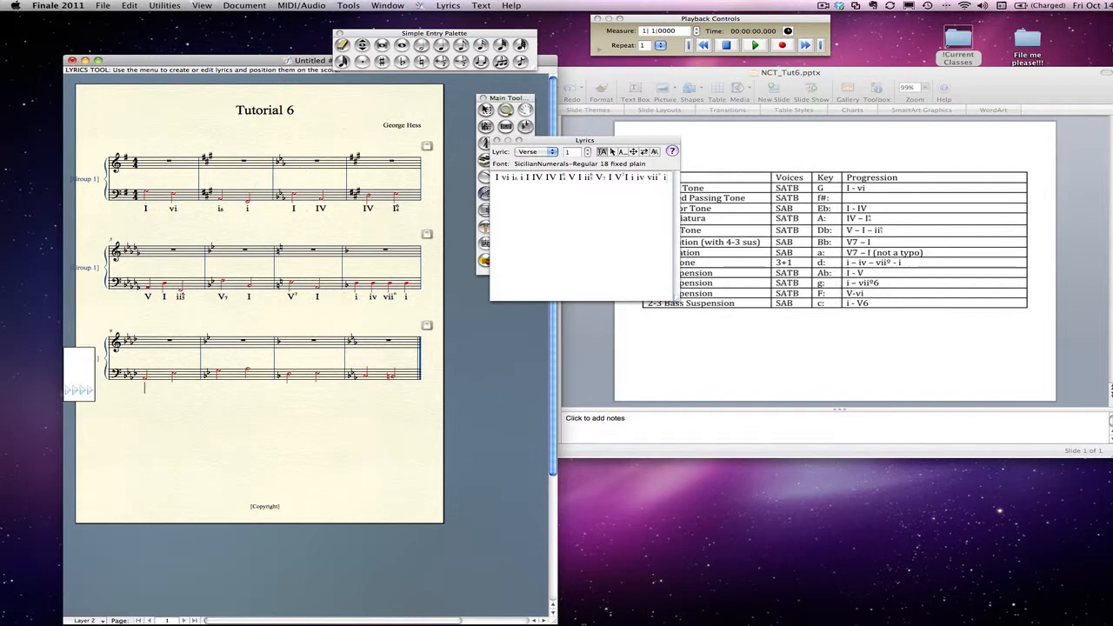
- Enter Roman numerals under the bass notes of measures 9 to 12: I V, i vii°6, V vi, i V6, and close the lyrics window
type("I V ")
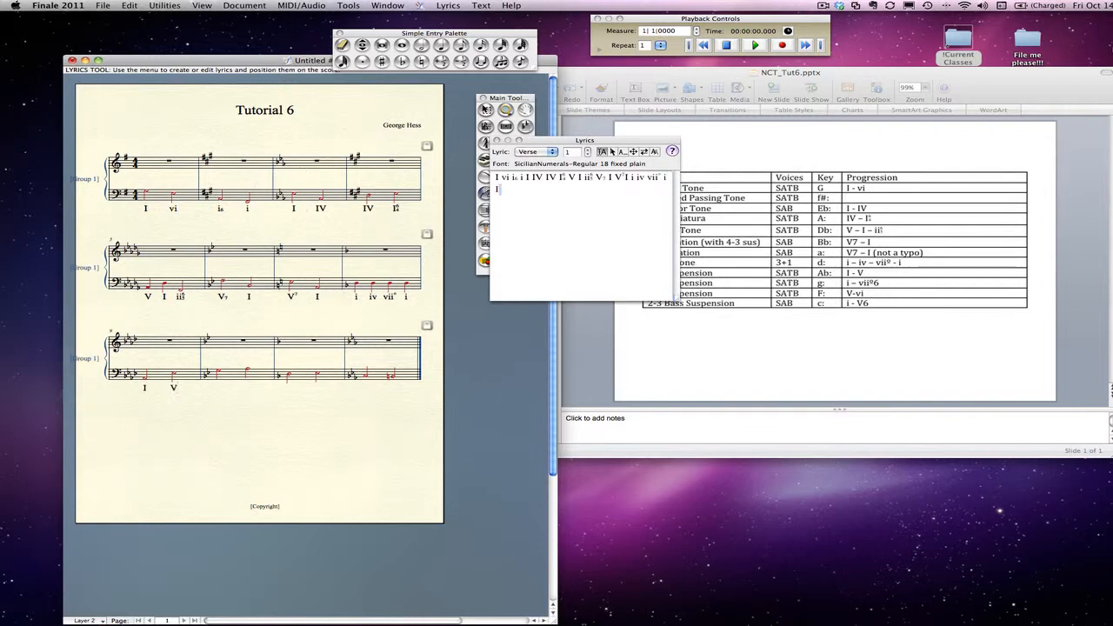
type("i")
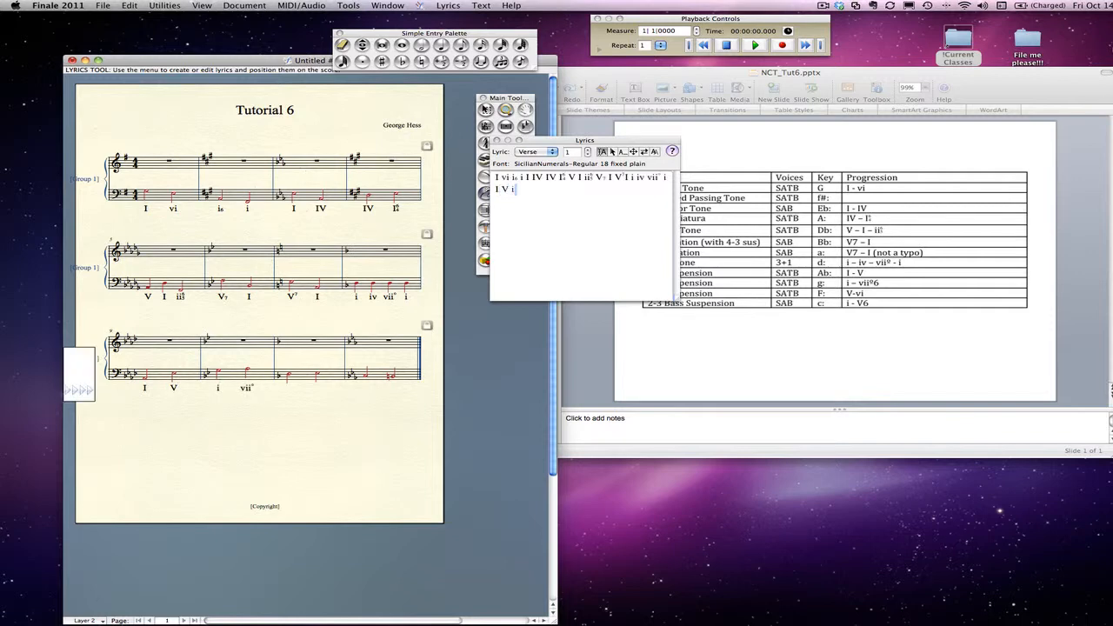
type(" viio6")
key("space")
type("vi")
key("space")
type("i")
key("space")
type("V")
key("space")
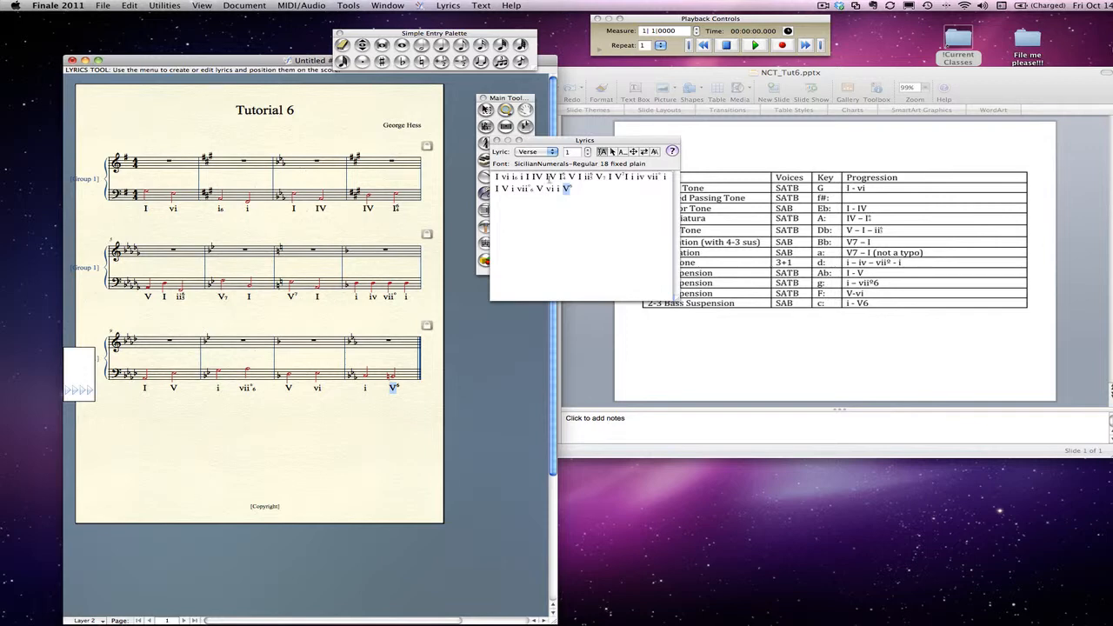
left_click_drag(560, 141, 519, 136)
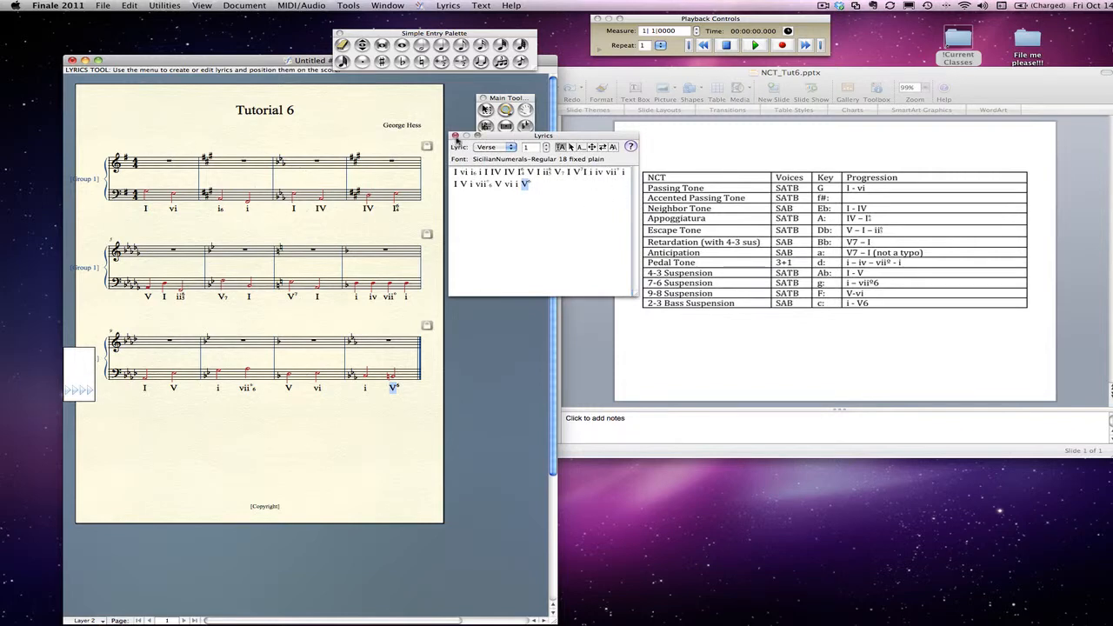
left_click(508, 100)
- With the Expression tool, label measure 1 "Passing Tone" and measure 2 "Acc. Passing Tone" above the treble staff
left_click(505, 176)
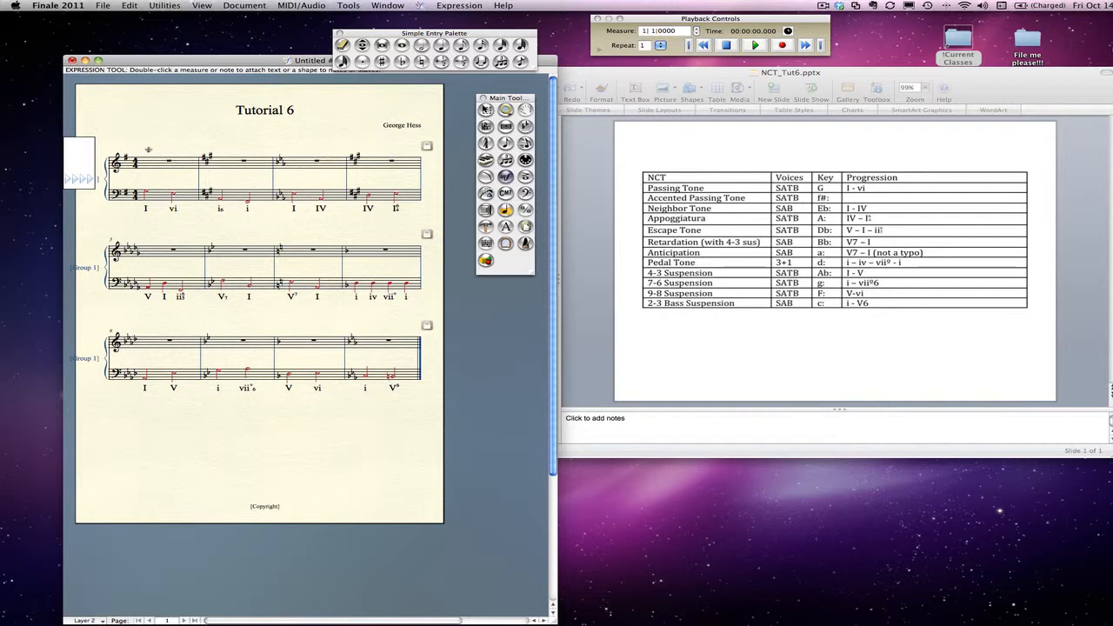
double_click(157, 163)
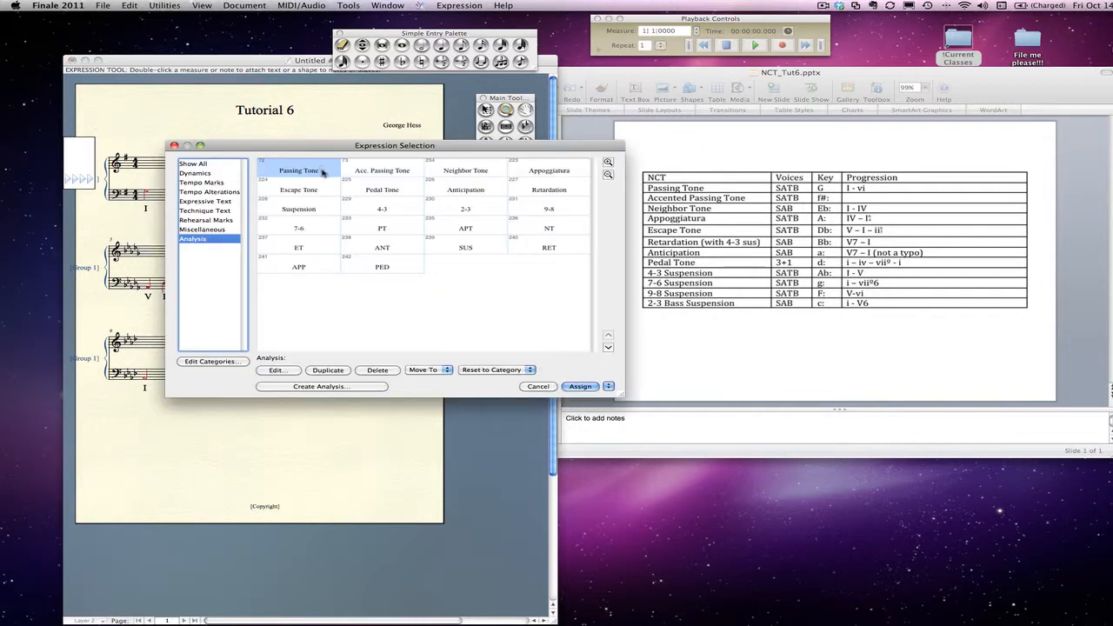
left_click(577, 386)
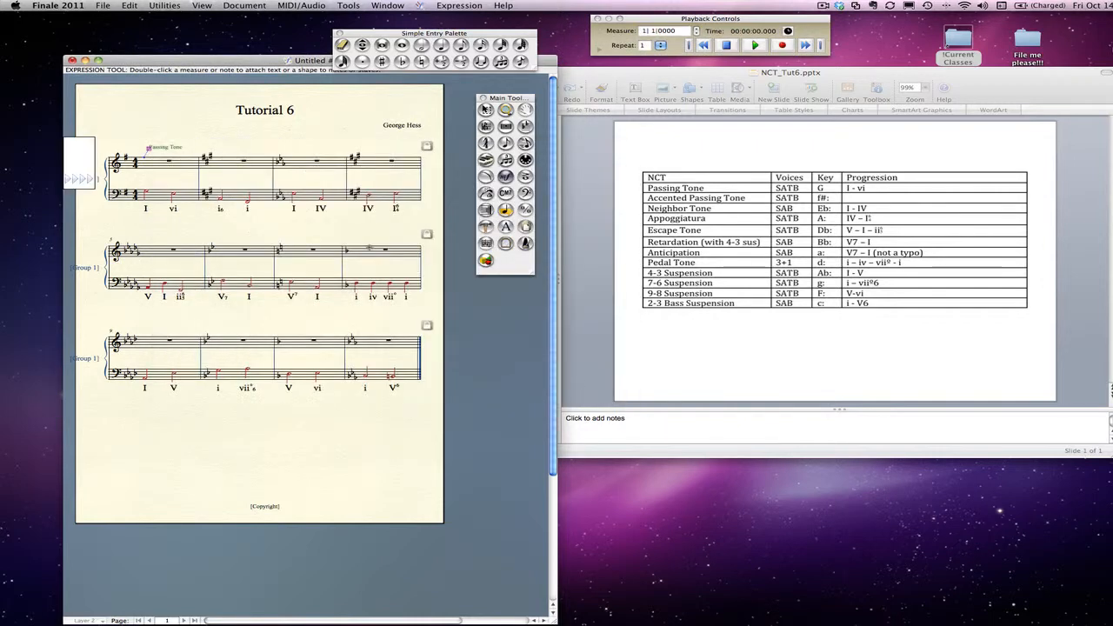
double_click(223, 153)
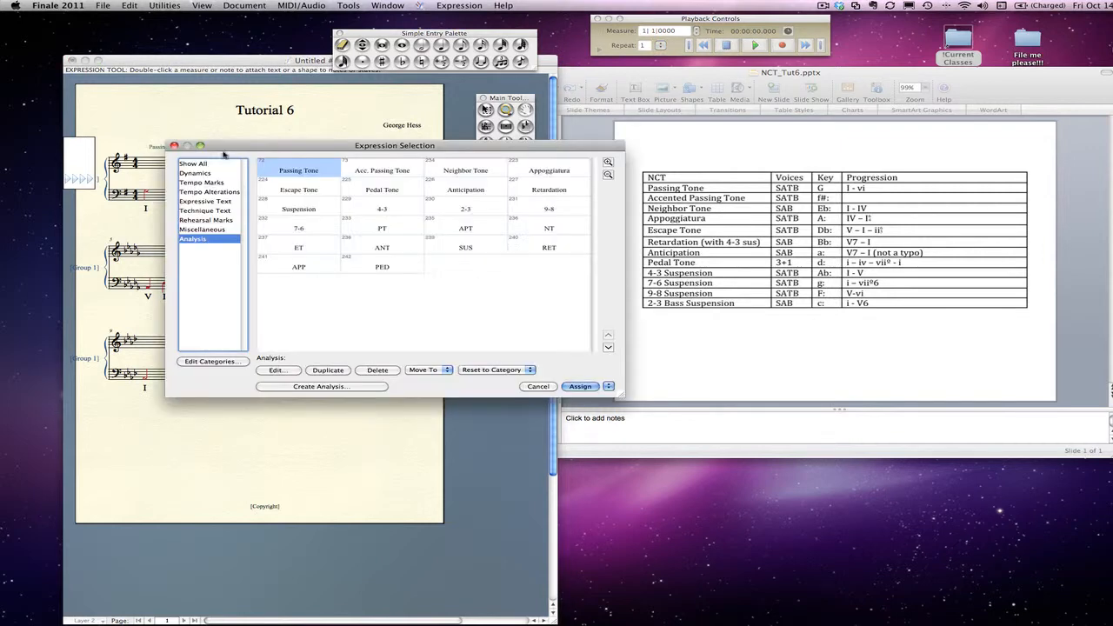
left_click(360, 168)
left_click(585, 388)
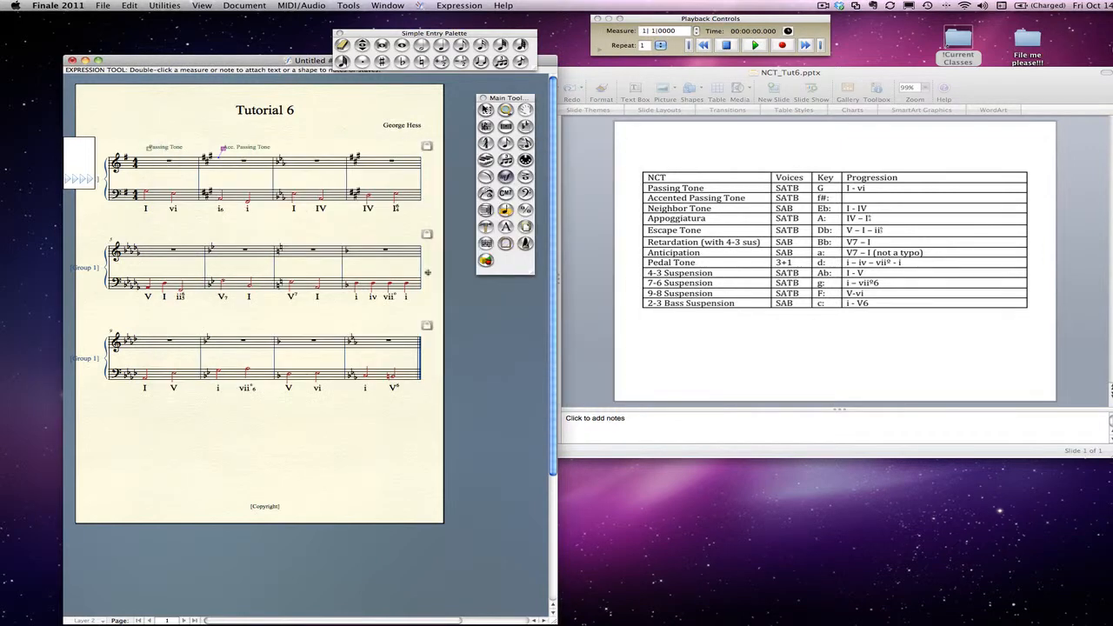
- Add the analysis expressions "Neighbor Tone" above measure 3 and "Appoggiatura" above measure 4
double_click(289, 147)
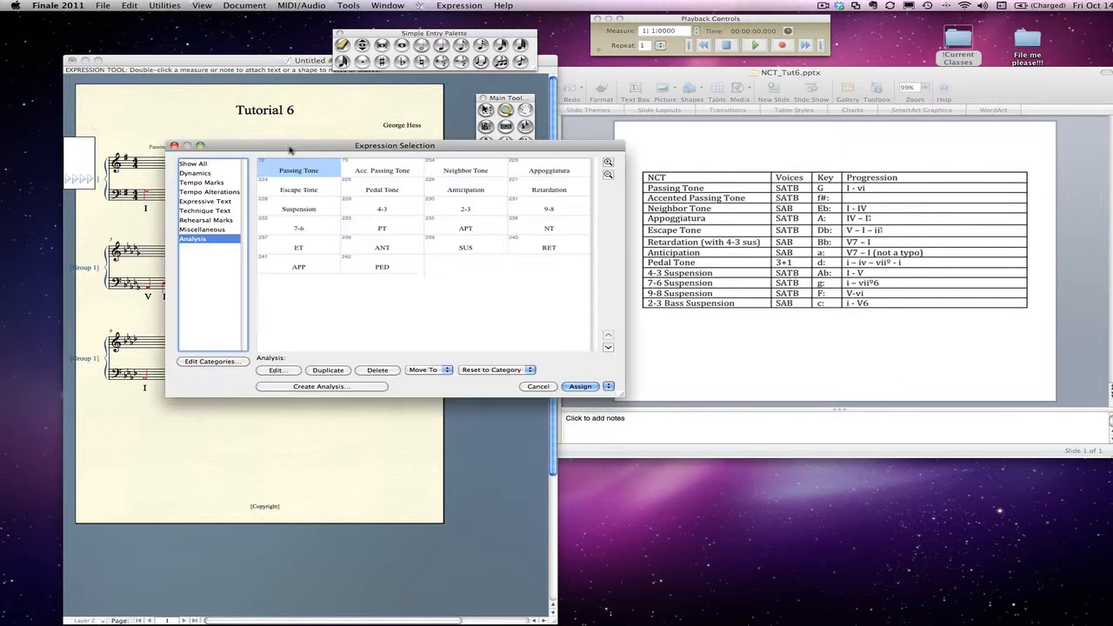
left_click(463, 170)
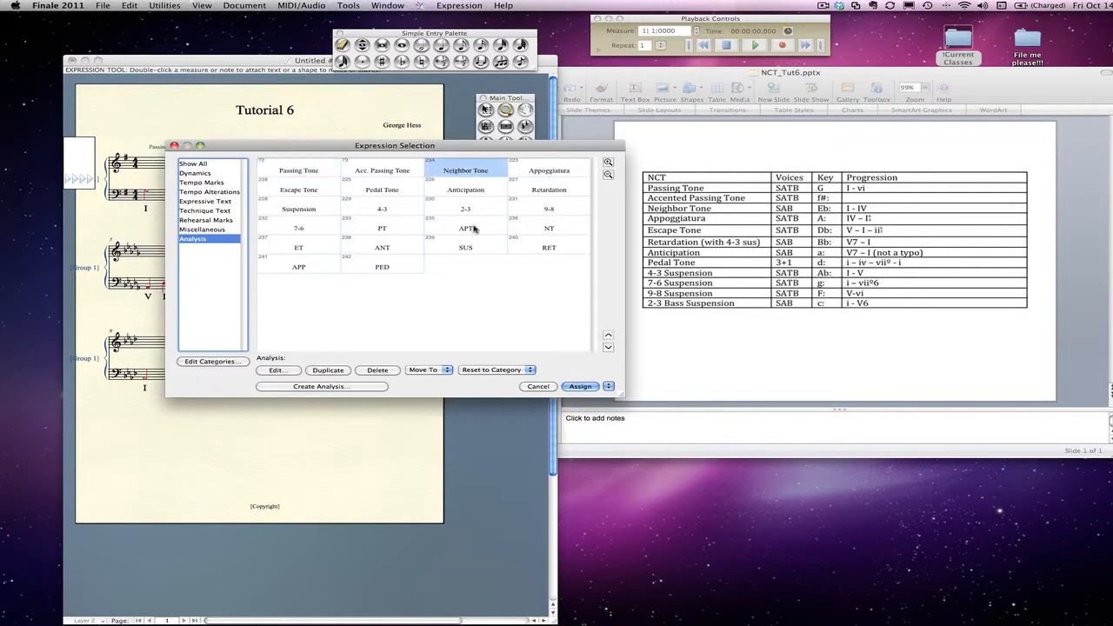
left_click(580, 386)
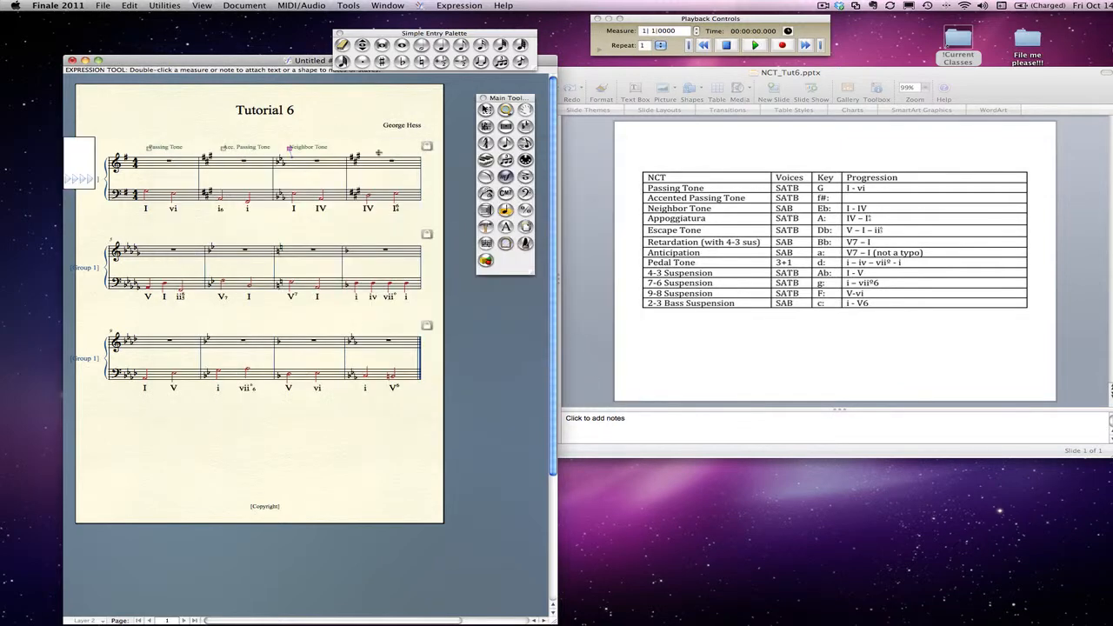
double_click(371, 149)
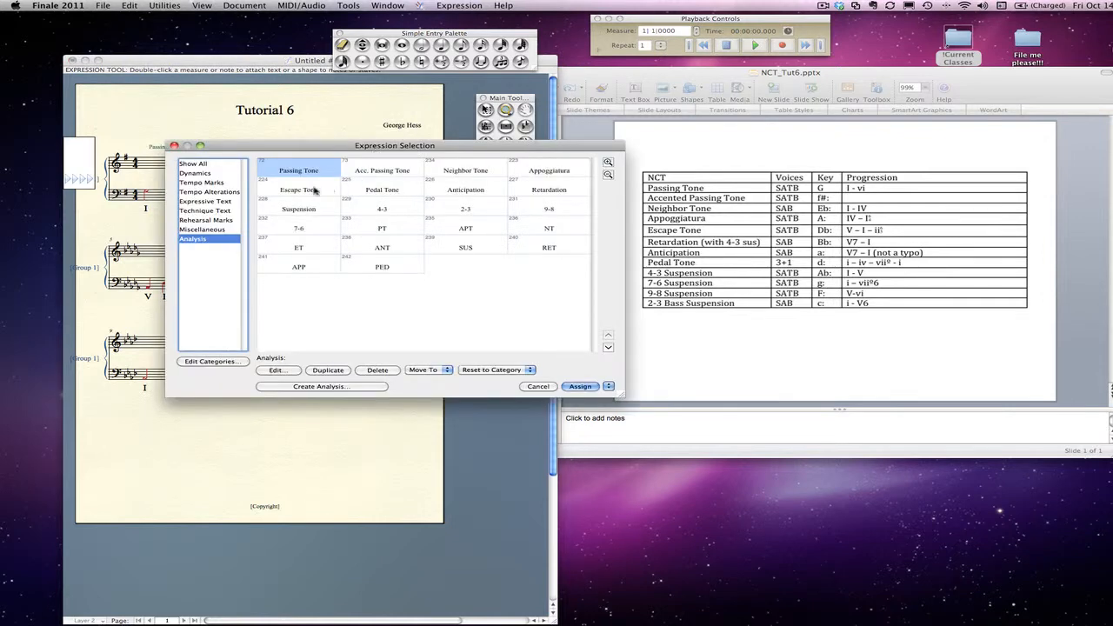
left_click(548, 175)
left_click(589, 388)
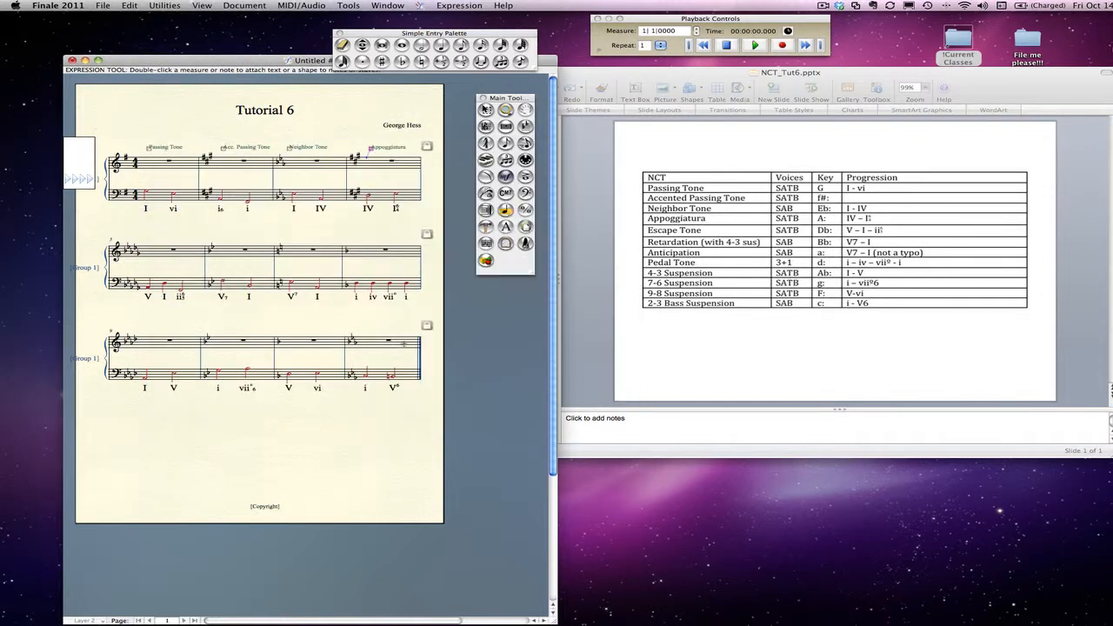
- Add "Escape Tone" above measure 5 and "Retardation" above measure 6, raising the Retardation label slightly
double_click(146, 243)
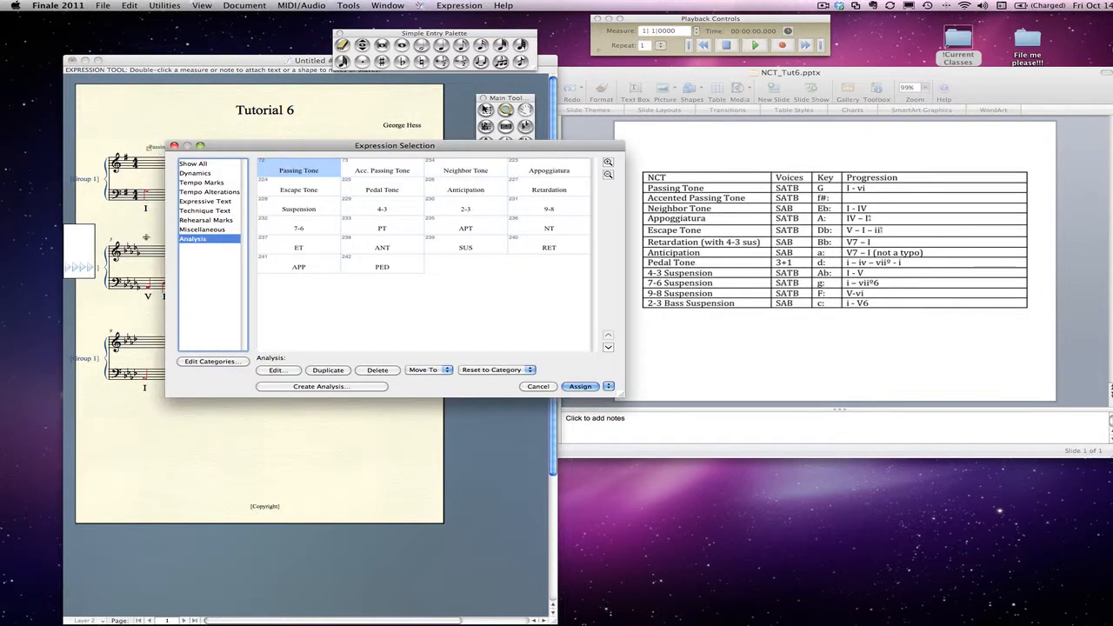
left_click(311, 188)
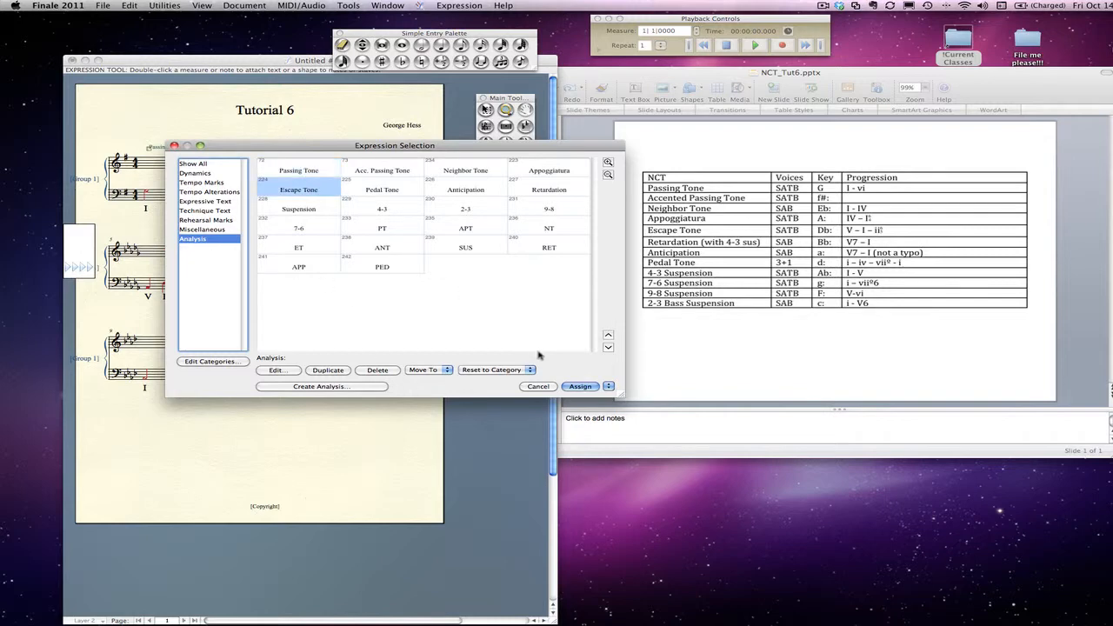
left_click(580, 386)
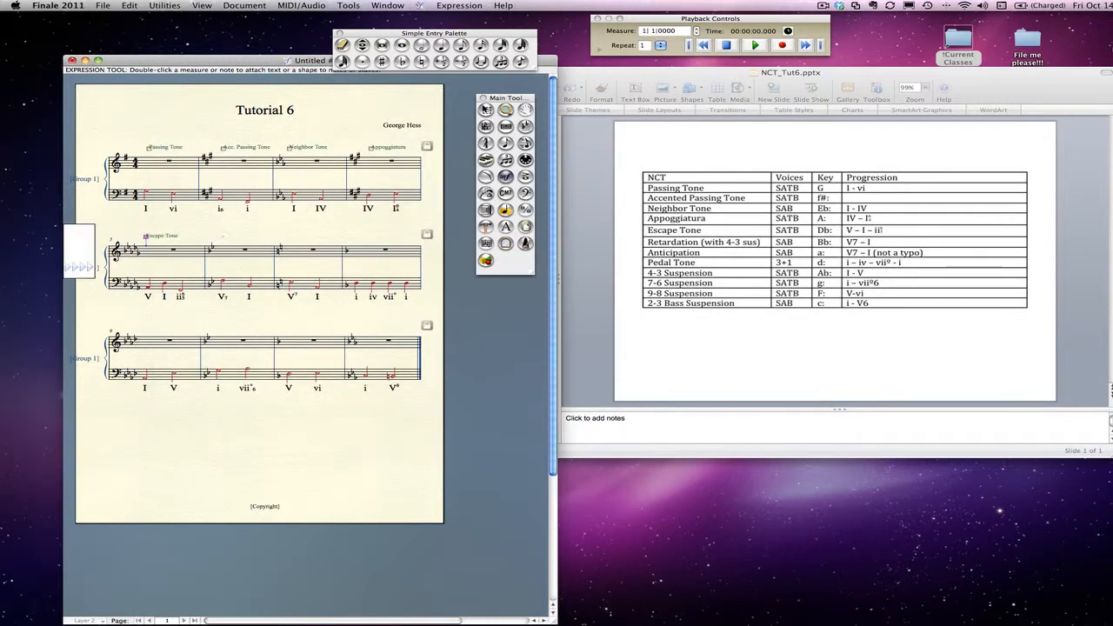
double_click(220, 236)
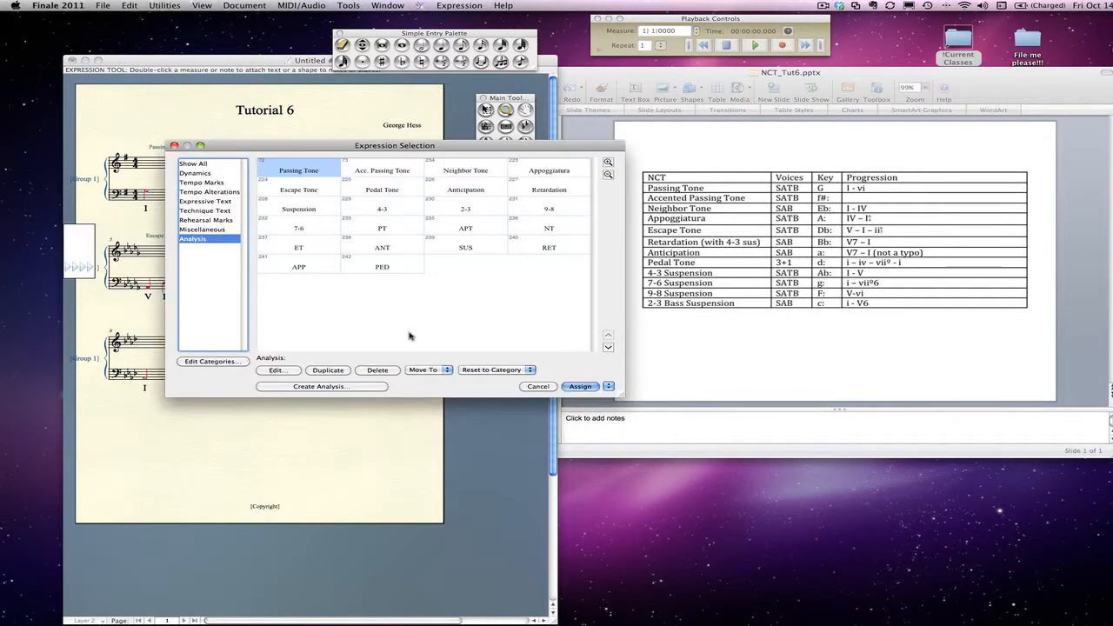
left_click(549, 190)
left_click(579, 387)
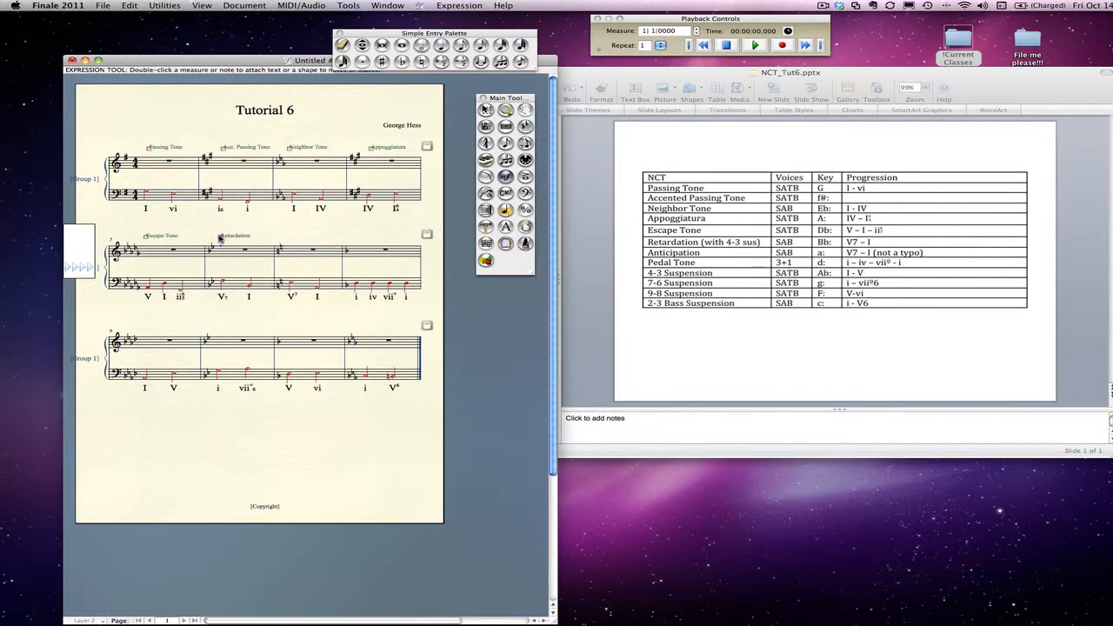
left_click_drag(219, 240, 221, 233)
- Add the expressions "4-3" and "SUS" above measure 6 and place them side by side beneath the Retardation label
double_click(221, 238)
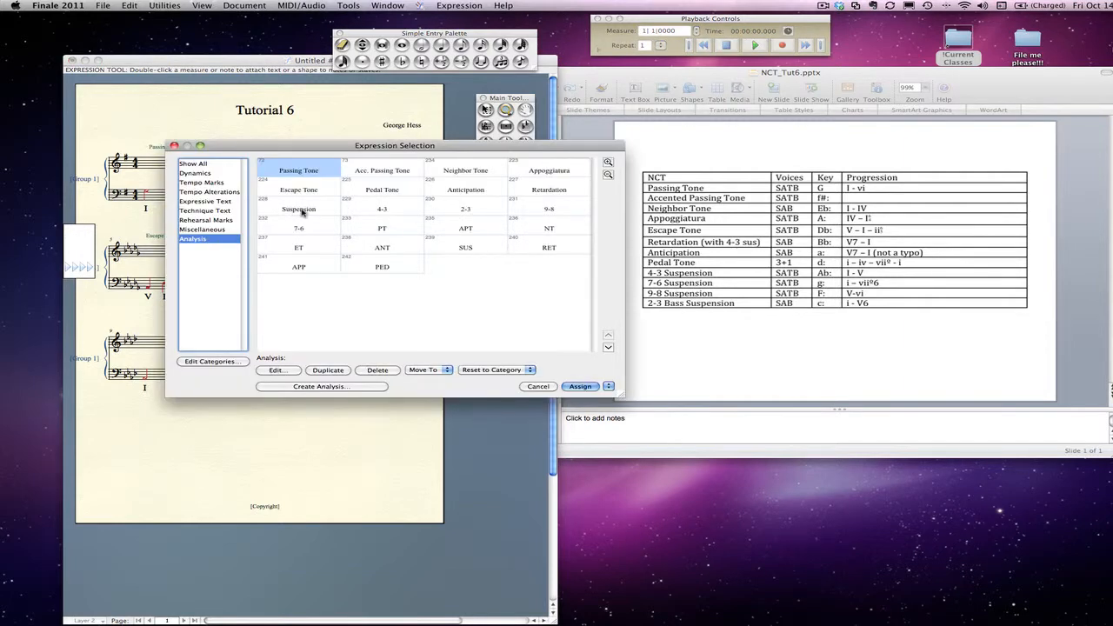
left_click(380, 212)
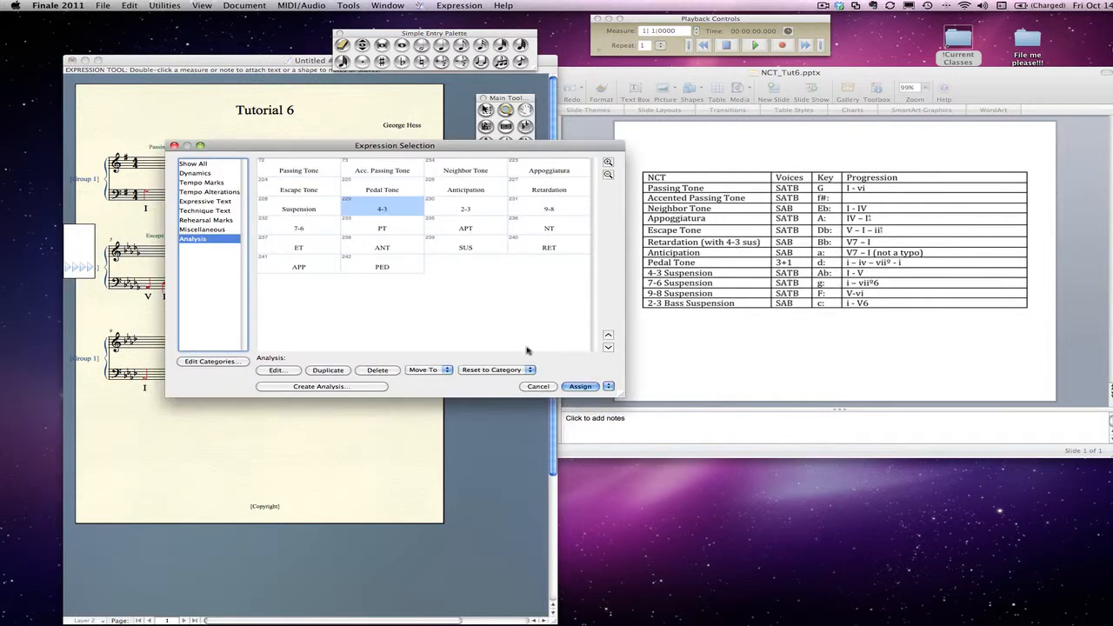
left_click(580, 386)
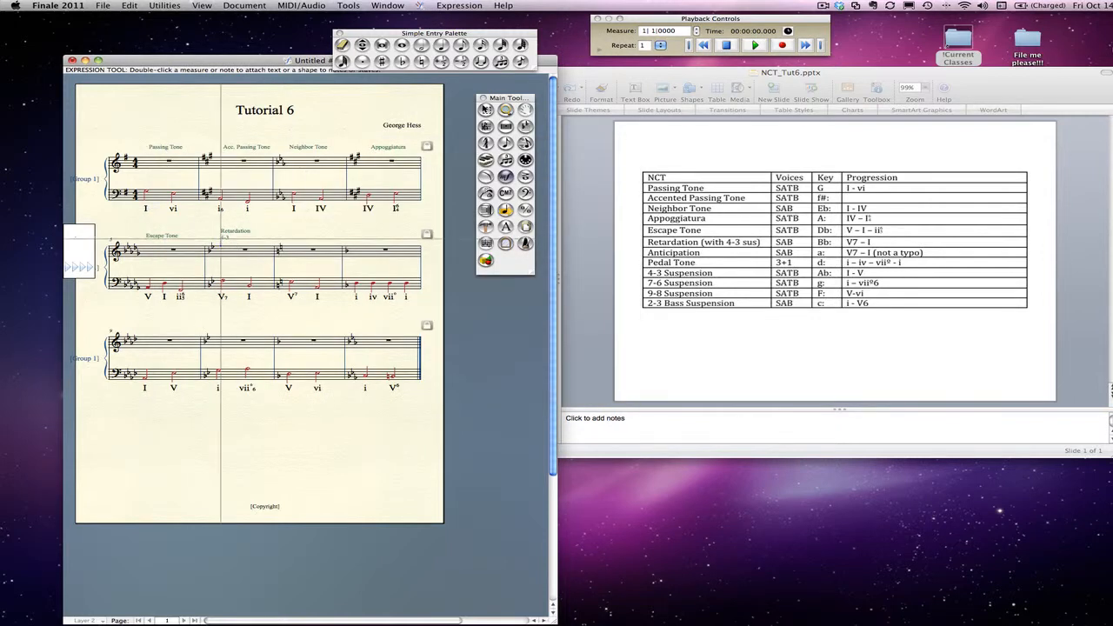
double_click(220, 237)
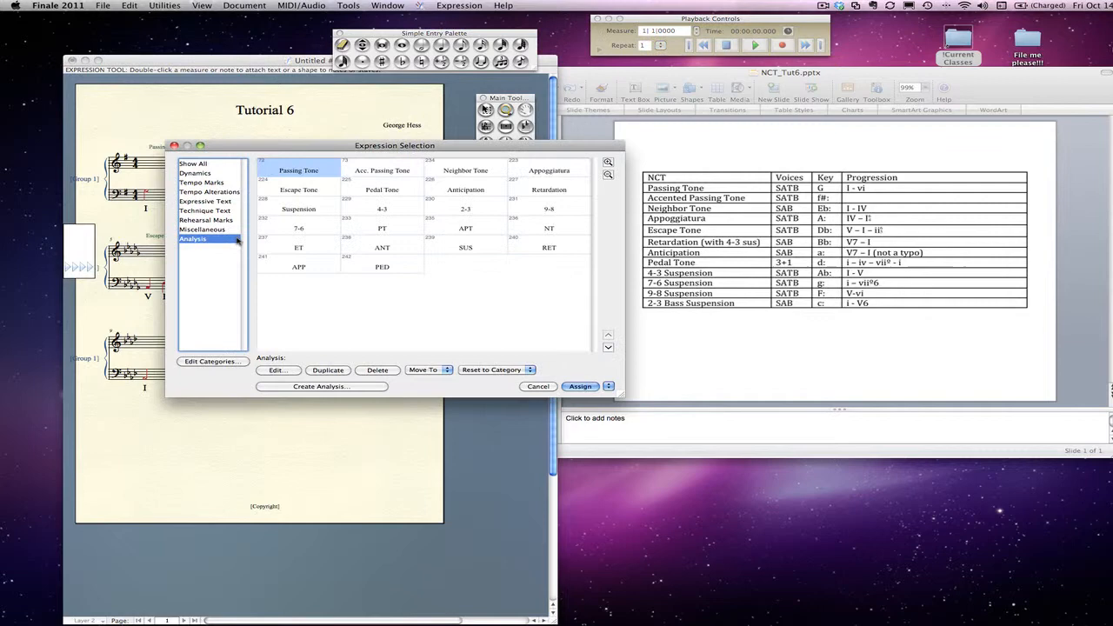
left_click(463, 249)
left_click(587, 389)
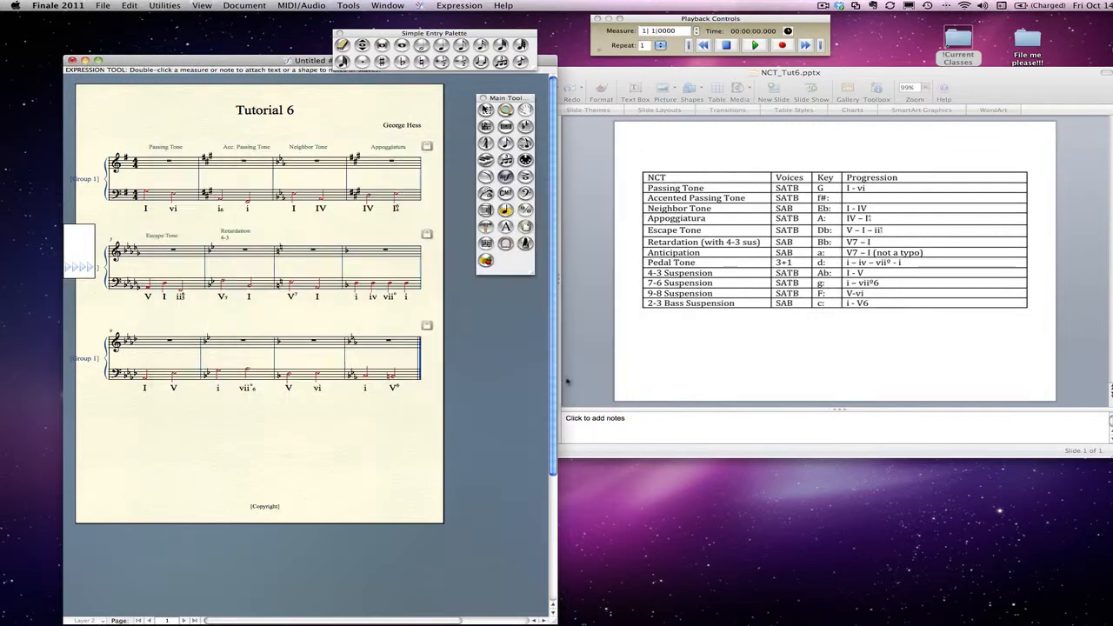
left_click_drag(235, 238, 231, 239)
- Add the analysis expressions "Anticipation" above measure 7 and "Pedal Tone" above measure 8
double_click(283, 244)
double_click(284, 239)
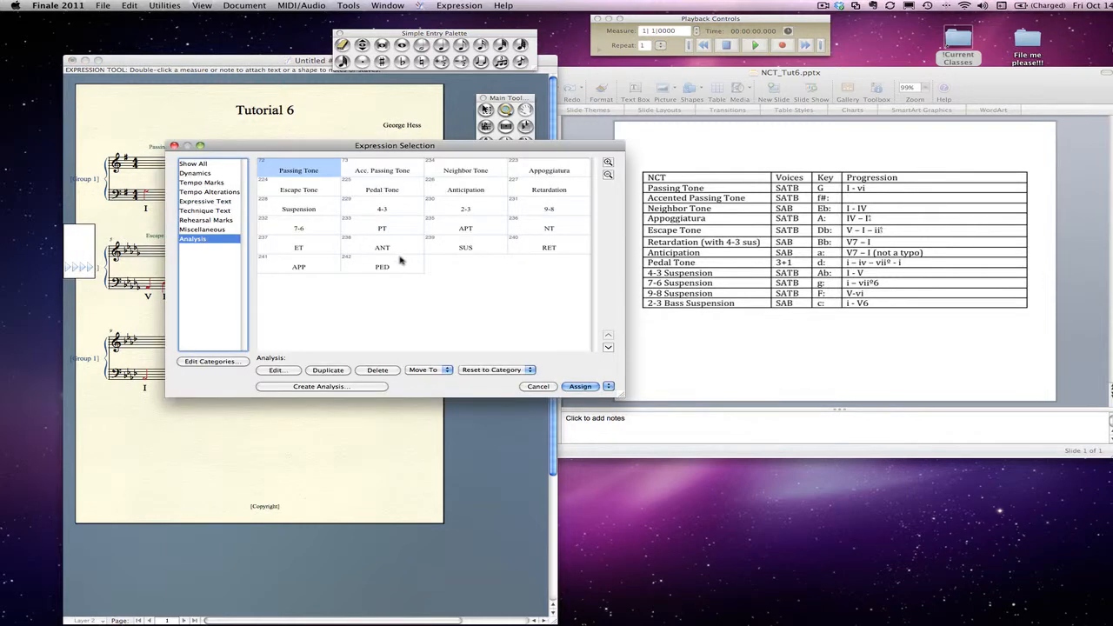
left_click(487, 193)
left_click(578, 386)
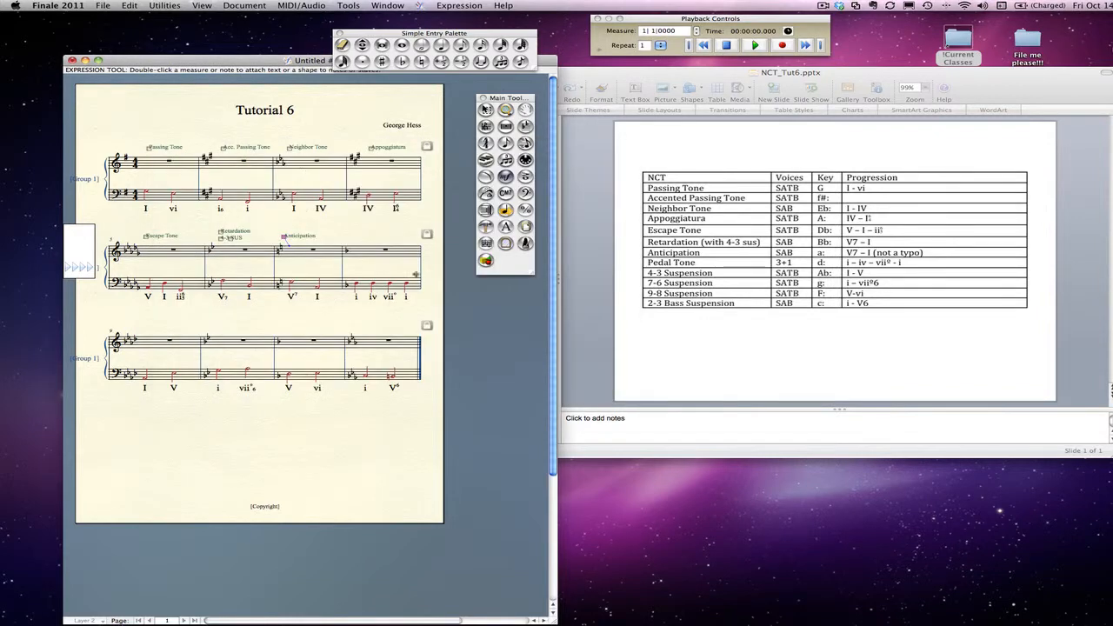
double_click(354, 238)
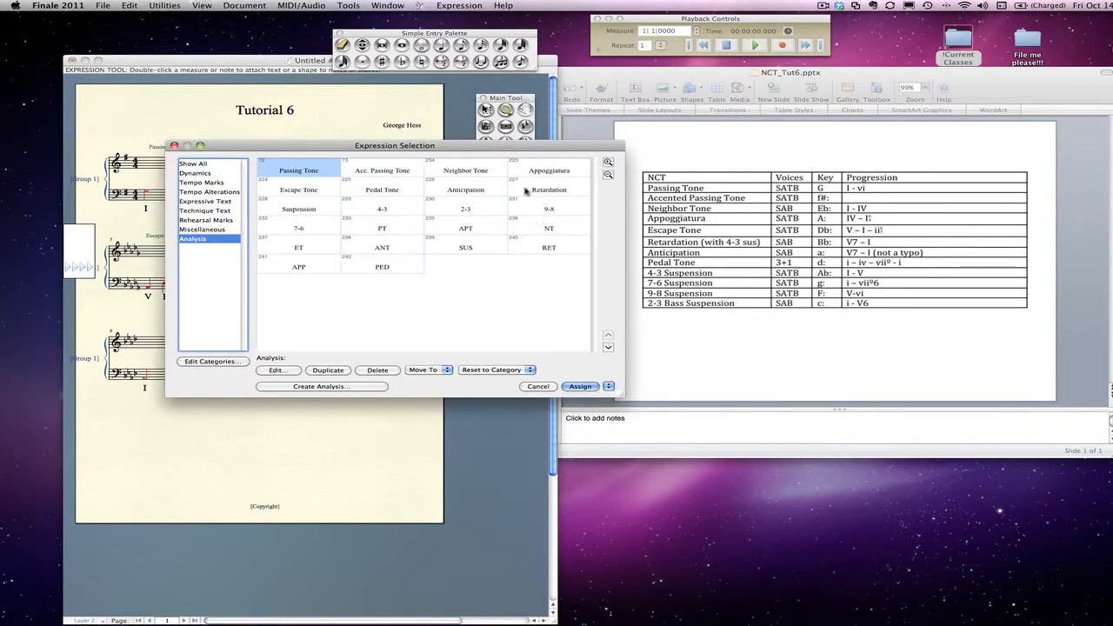
left_click(388, 194)
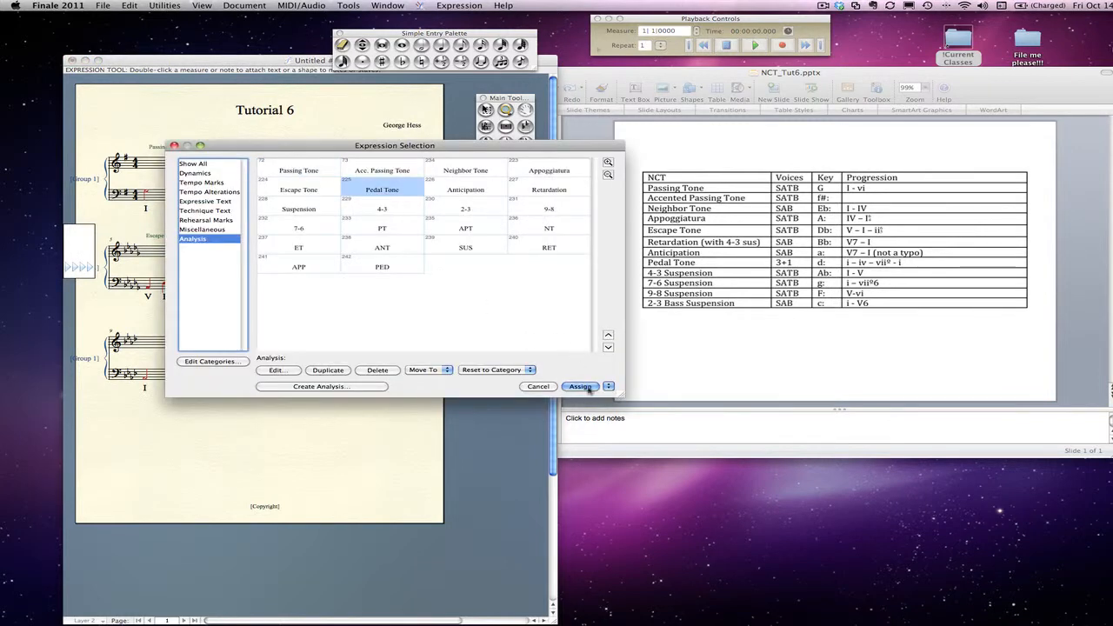
left_click(580, 386)
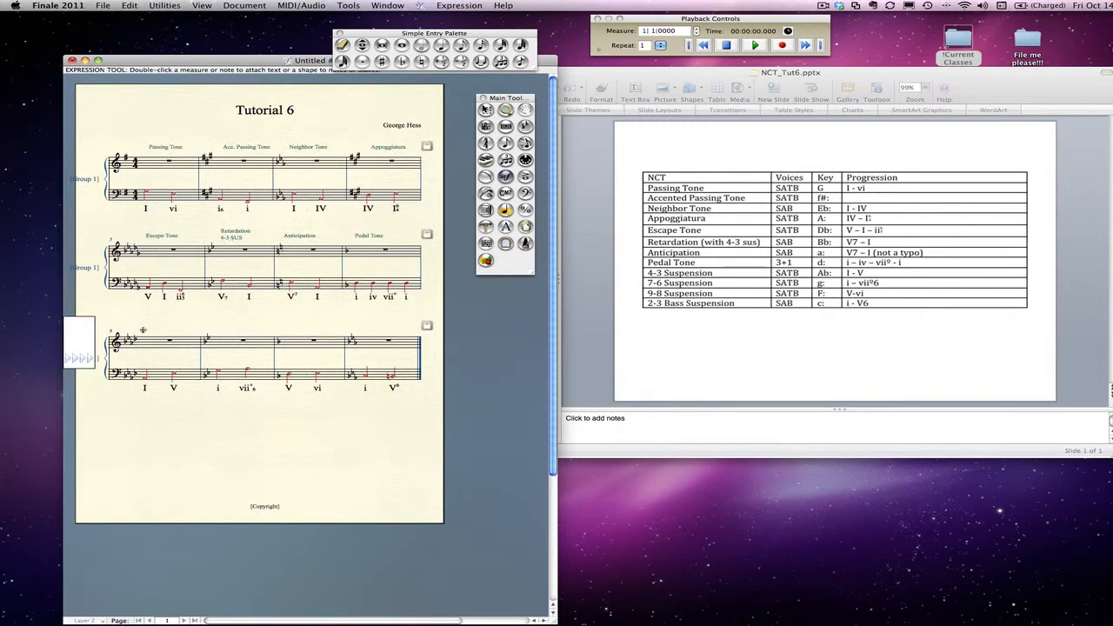
- Add the expression "4-3" to measure 9 and move it below the bass staff between the I and V numerals
double_click(142, 331)
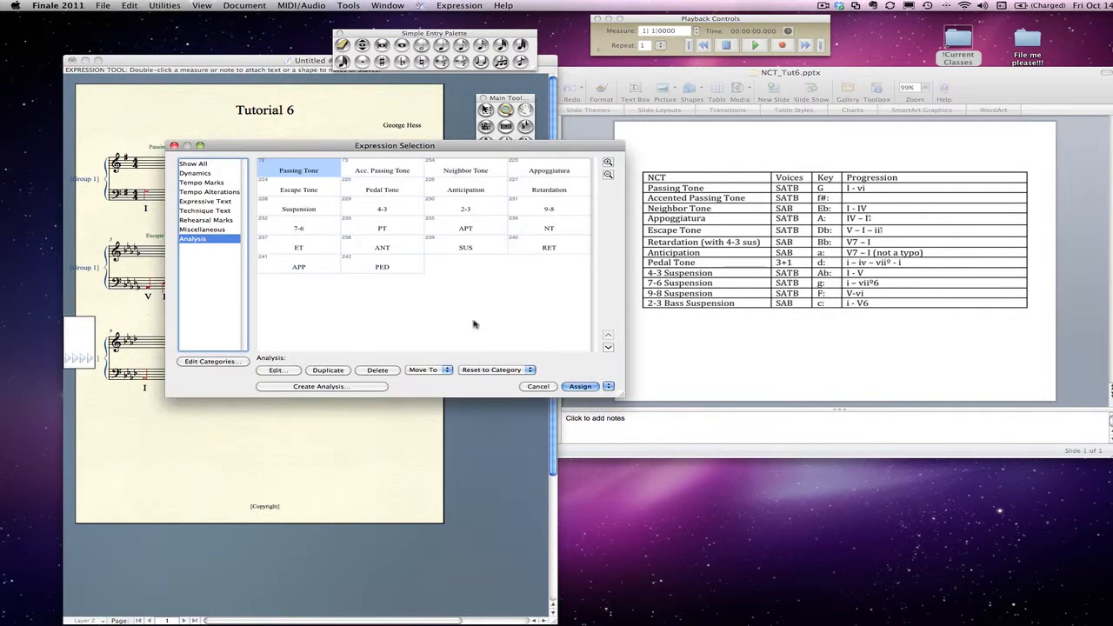
left_click(382, 211)
left_click(297, 213)
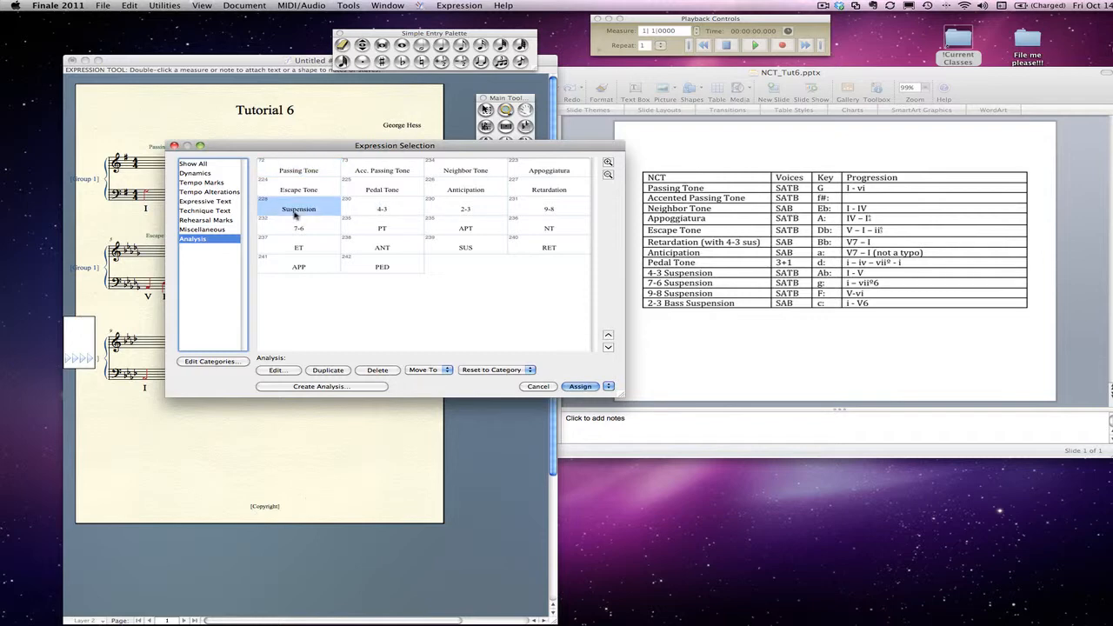
left_click(401, 206)
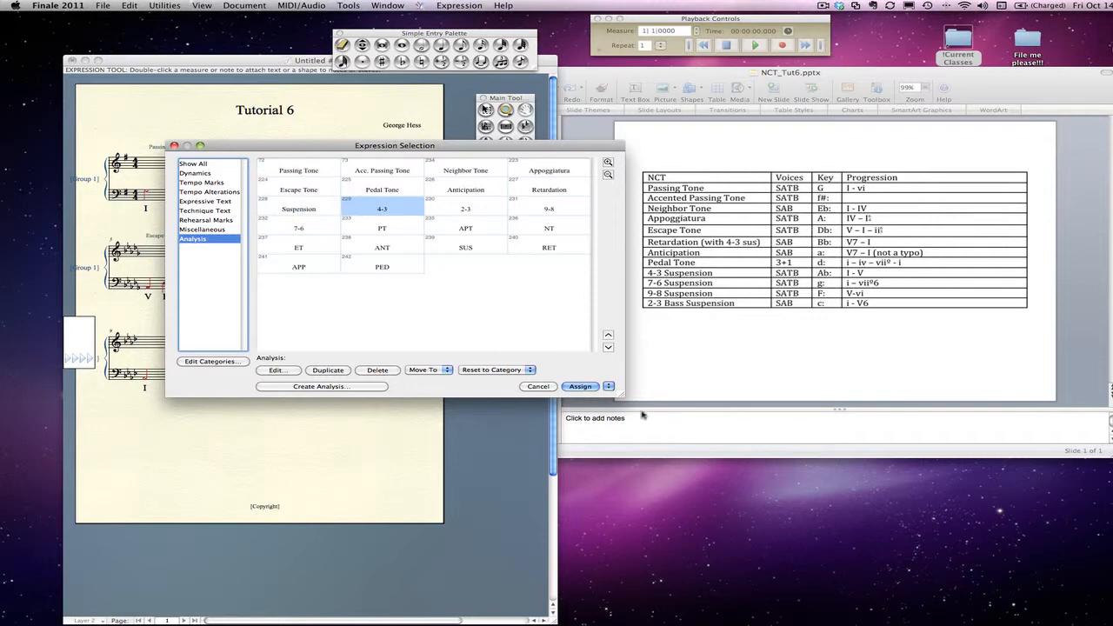
left_click(580, 386)
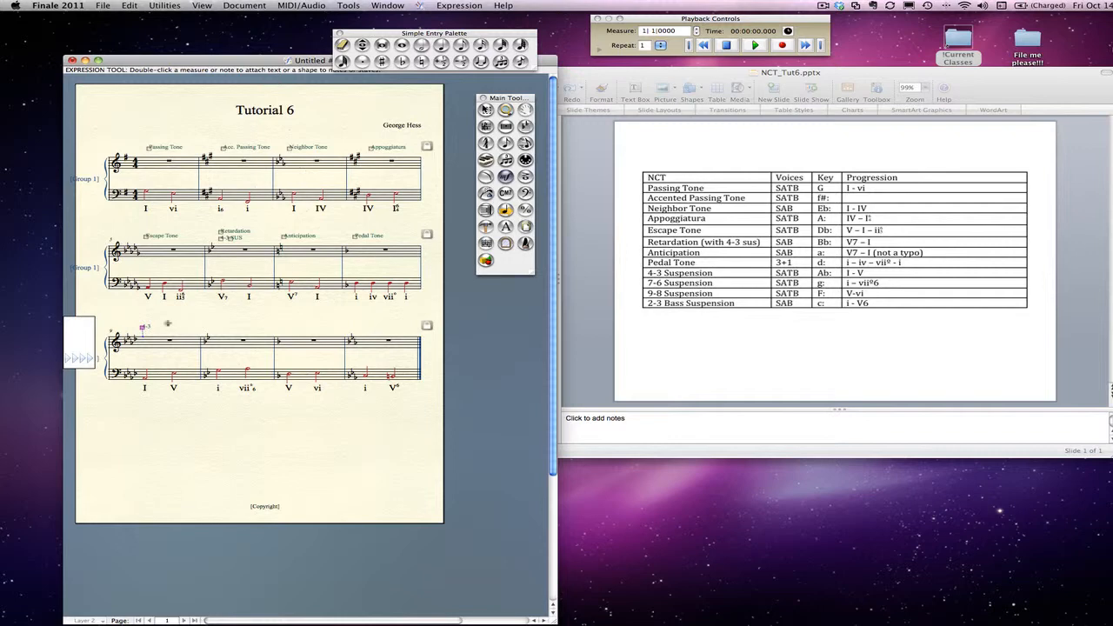
left_click_drag(144, 330, 158, 386)
- Add the analysis expression "Suspension" above the treble staff of measure 9
double_click(149, 329)
left_click(316, 208)
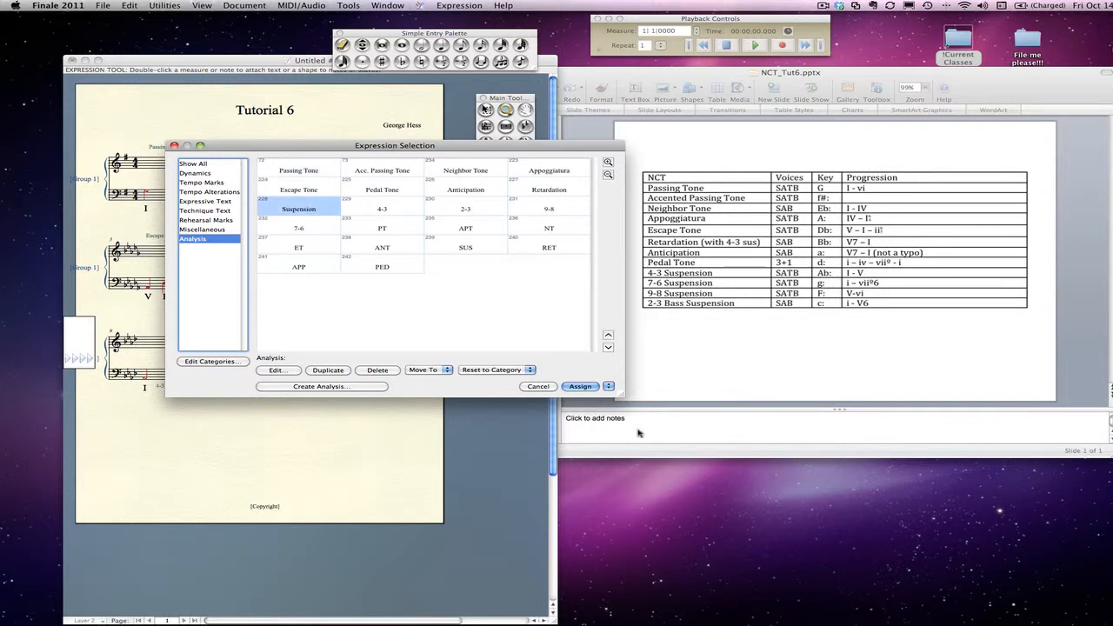
left_click(579, 386)
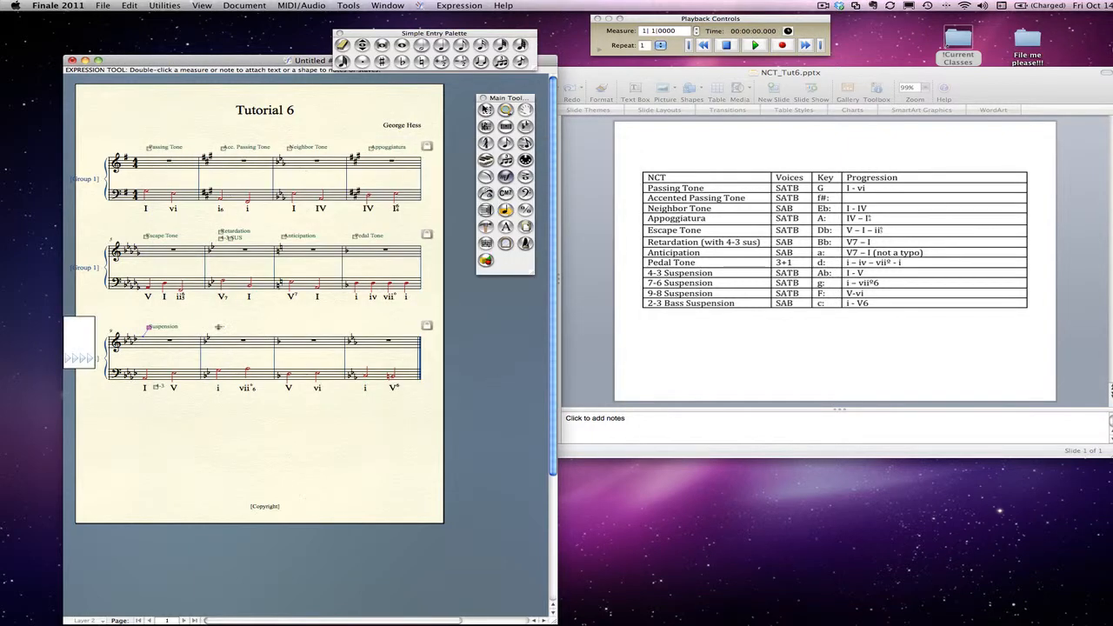
- Add the analysis expression "Suspension" above the treble staff of measures 10, 11 and 12
double_click(223, 327)
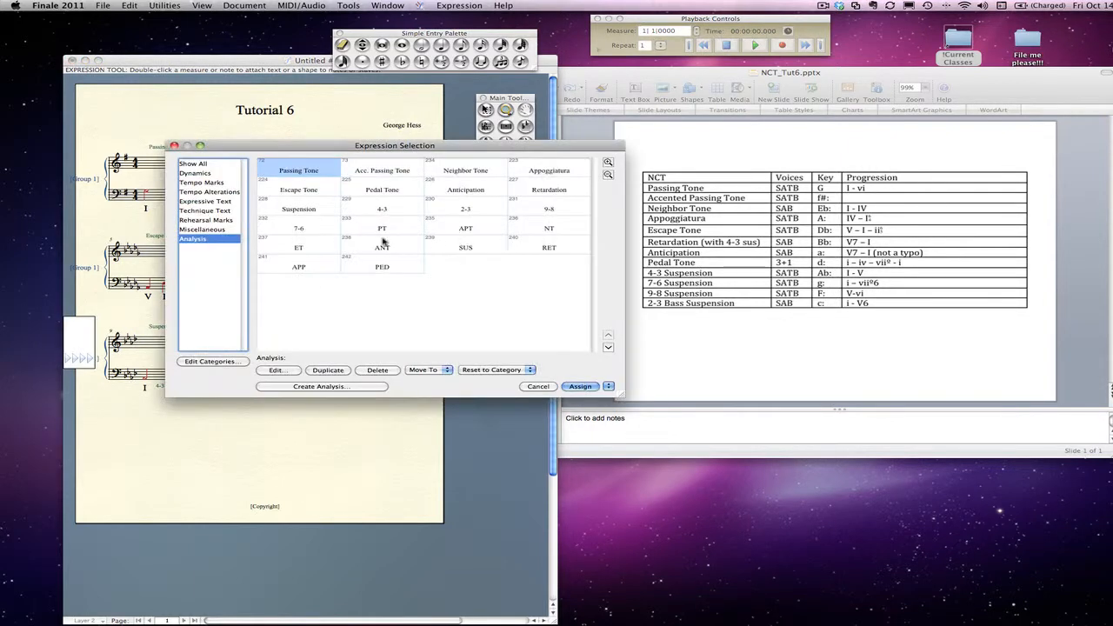
left_click(306, 207)
left_click(593, 389)
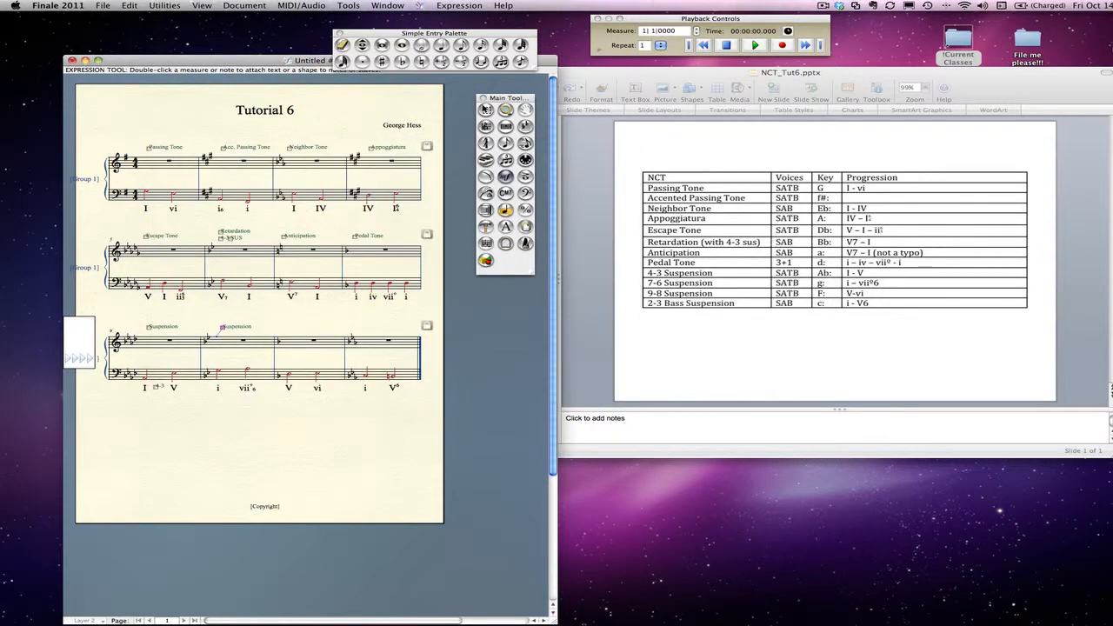
double_click(221, 331)
left_click(301, 212)
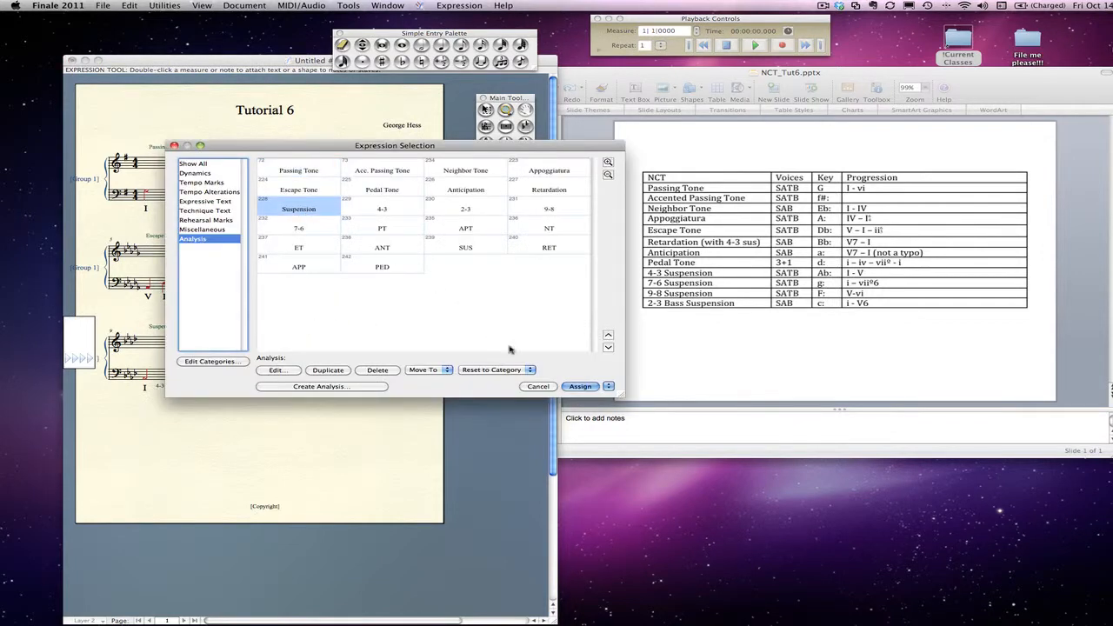
left_click(580, 386)
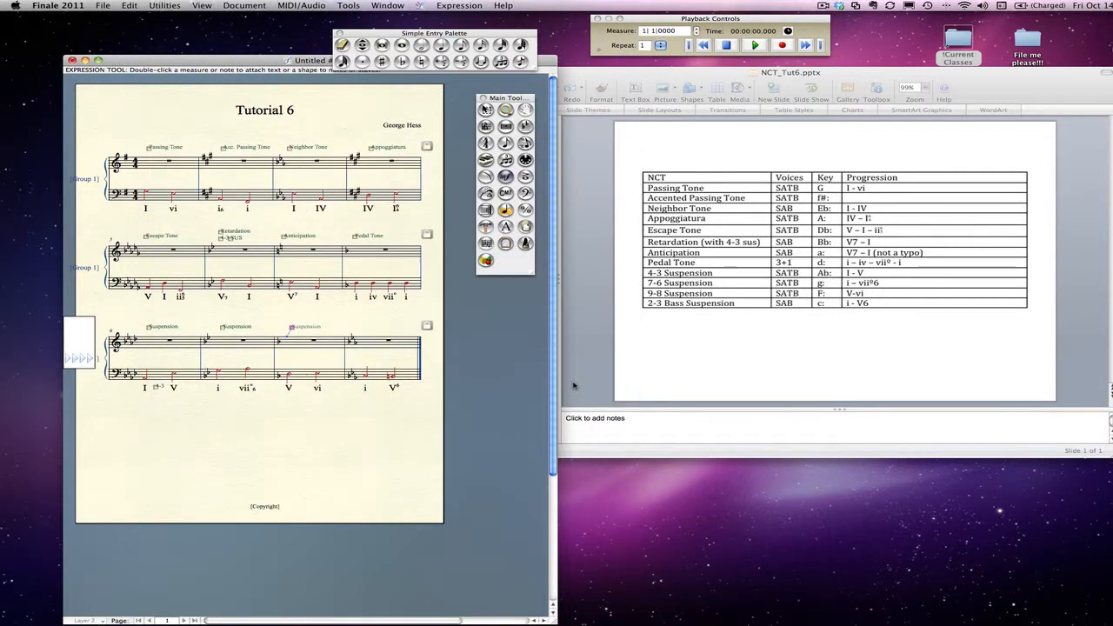
double_click(359, 326)
left_click(310, 210)
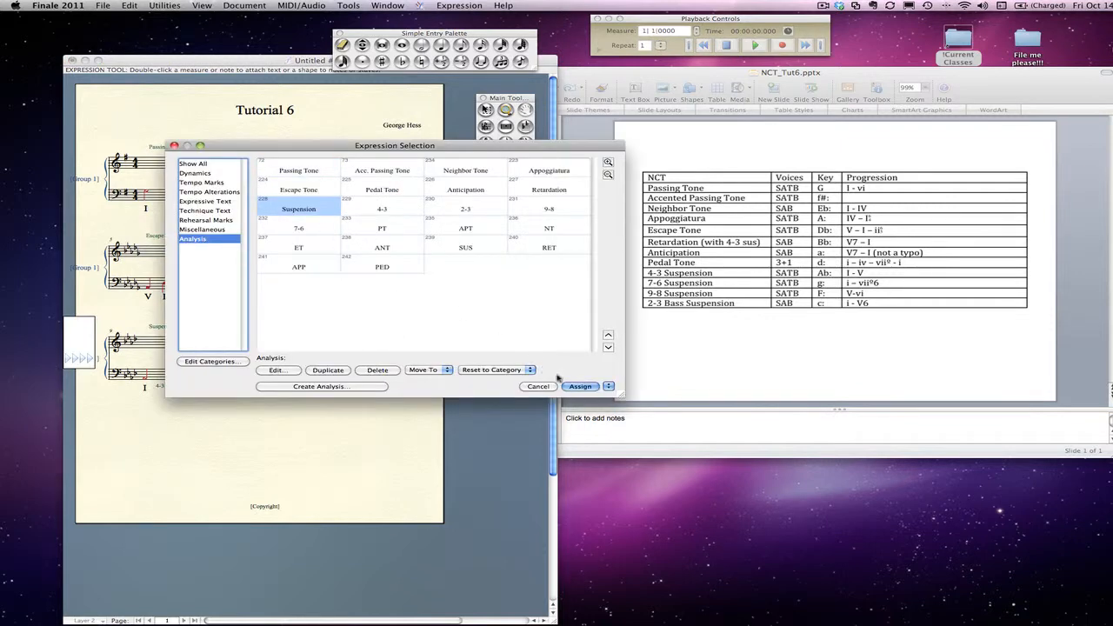
left_click(580, 386)
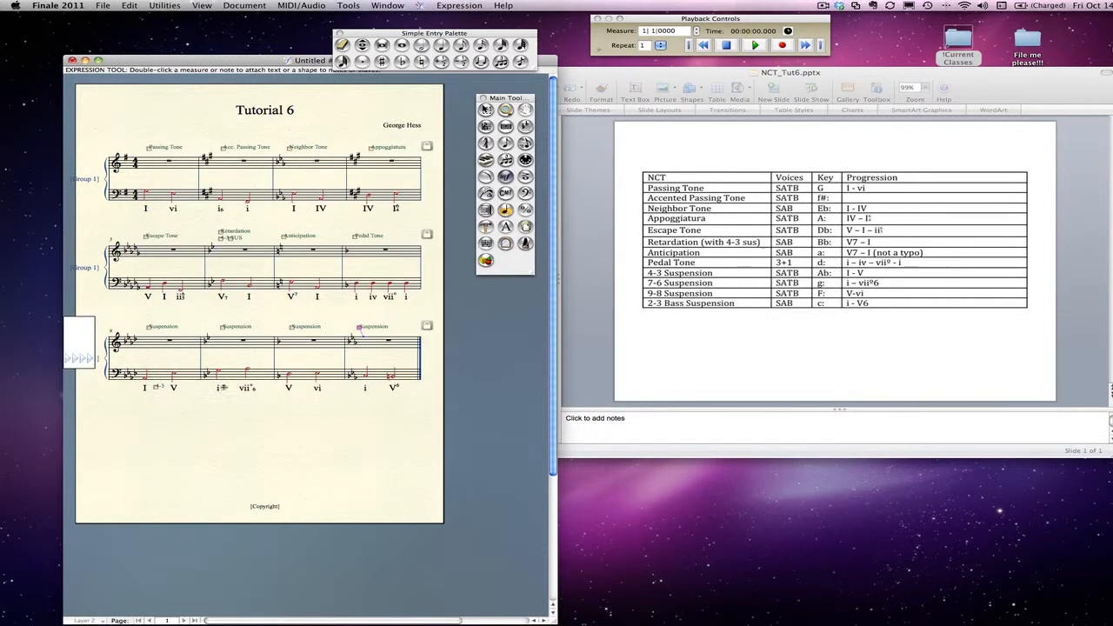
- Add the expression "7-6" to measure 10 and move it below the bass staff between the i and vii°6 numerals
double_click(225, 387)
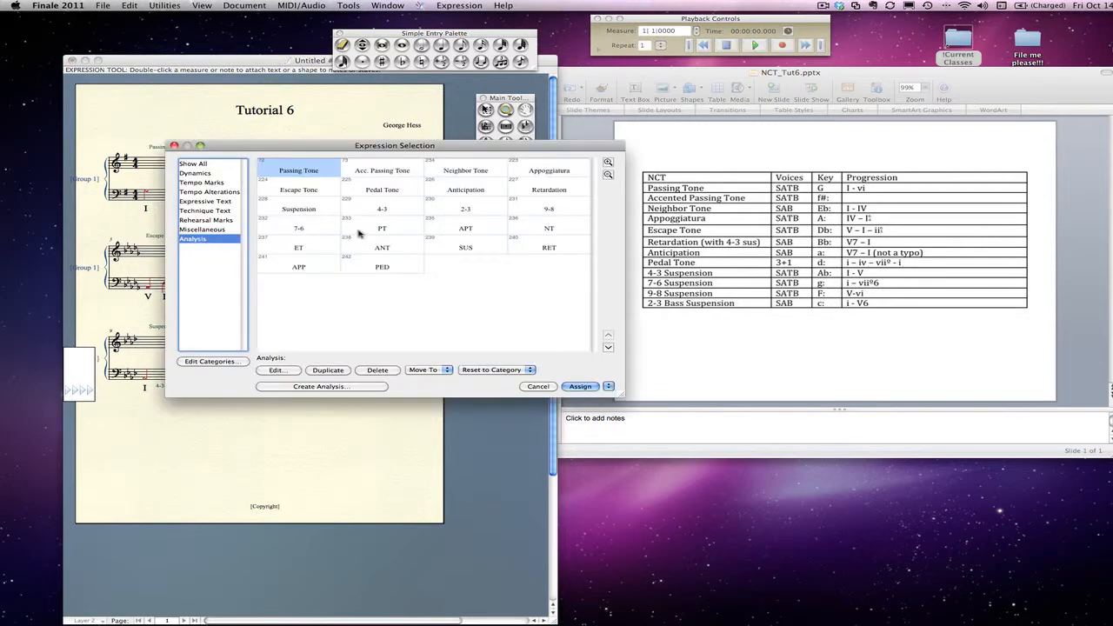
left_click(319, 247)
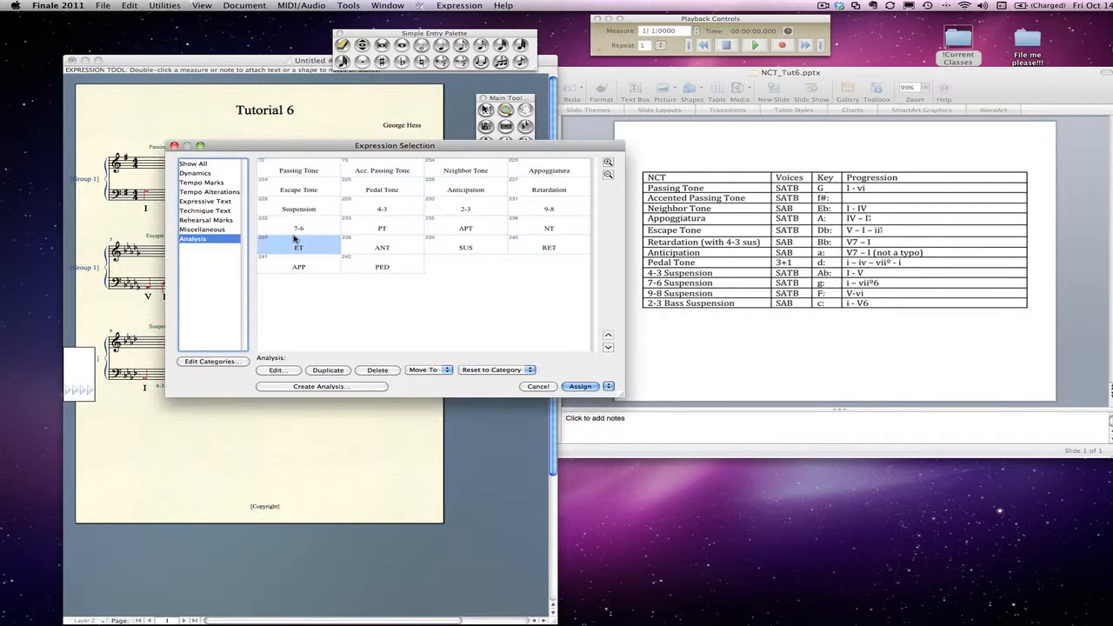
left_click(310, 225)
left_click(580, 386)
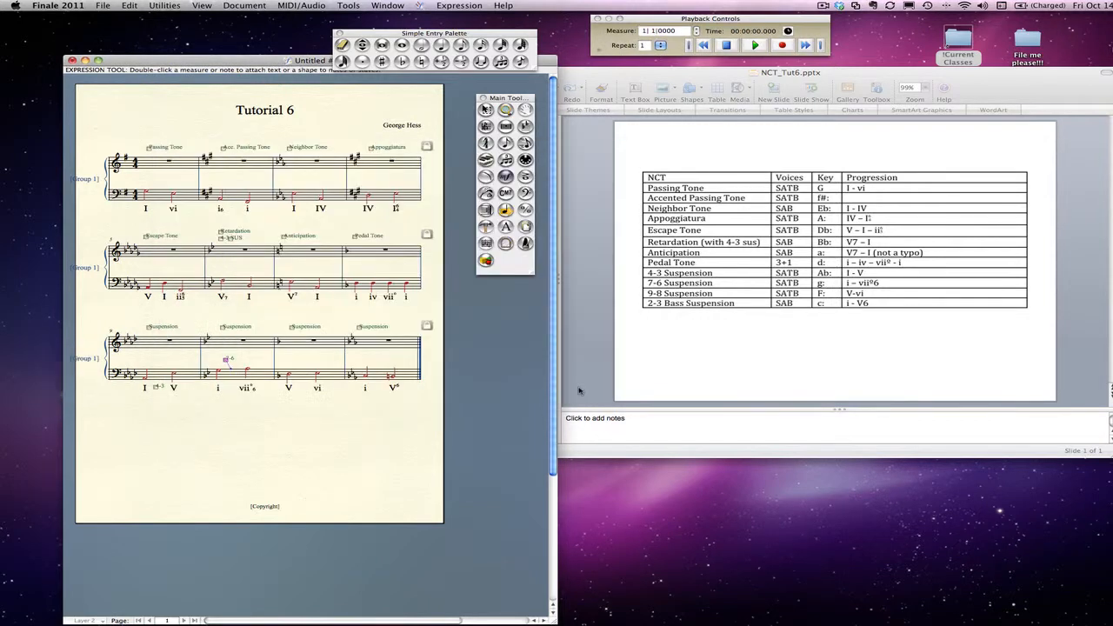
left_click_drag(226, 362, 233, 391)
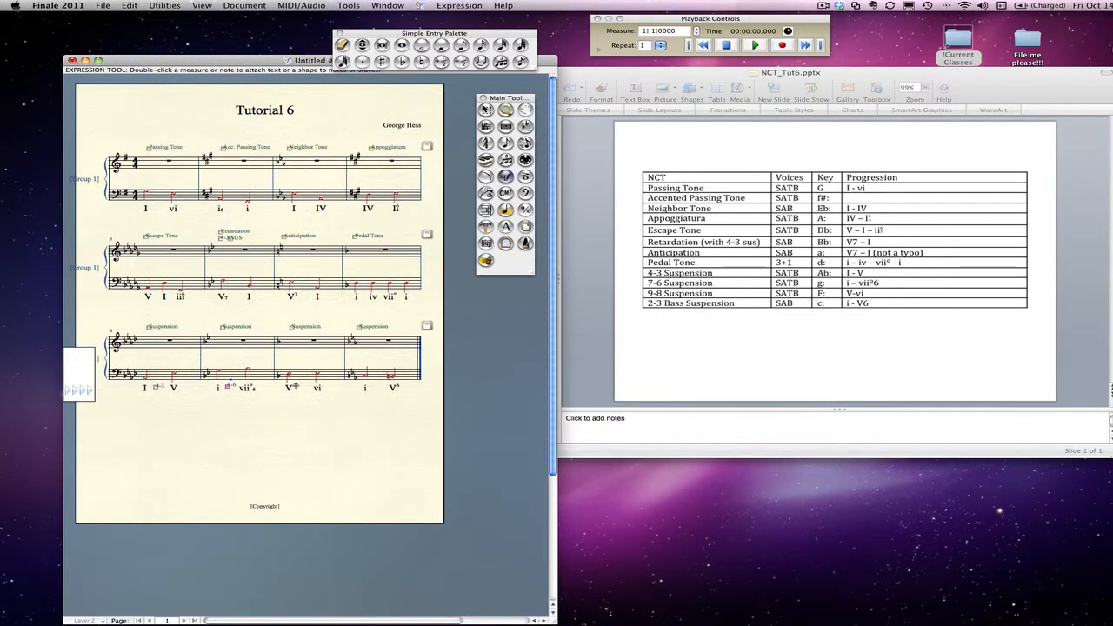
- Add the expression "9-8" to measure 11 and move it below the bass staff between the V and vi numerals
double_click(298, 384)
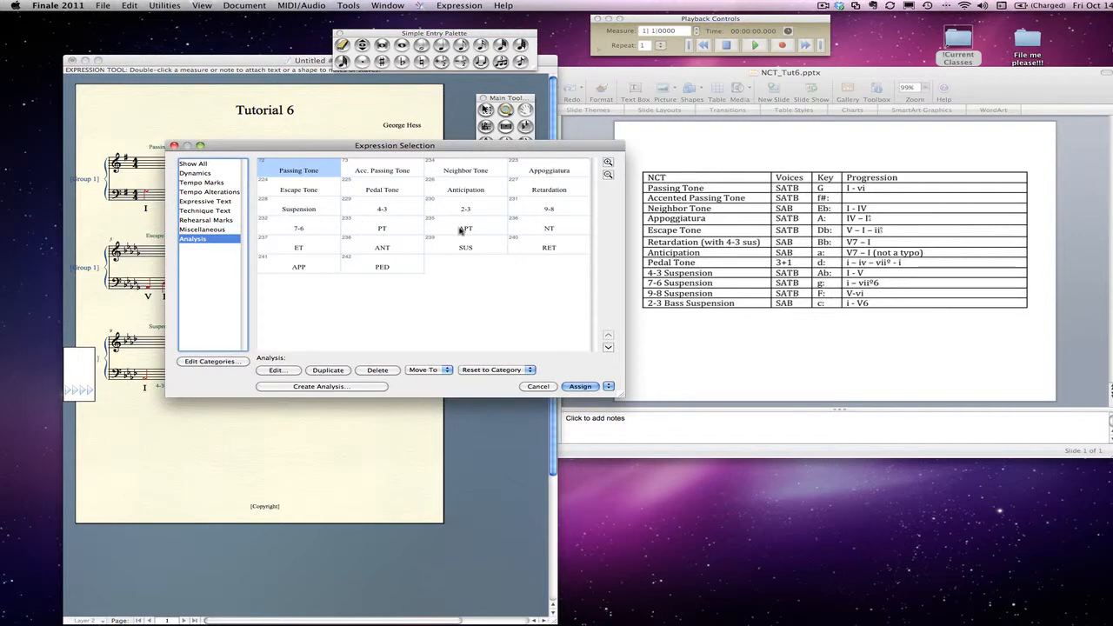
left_click(512, 214)
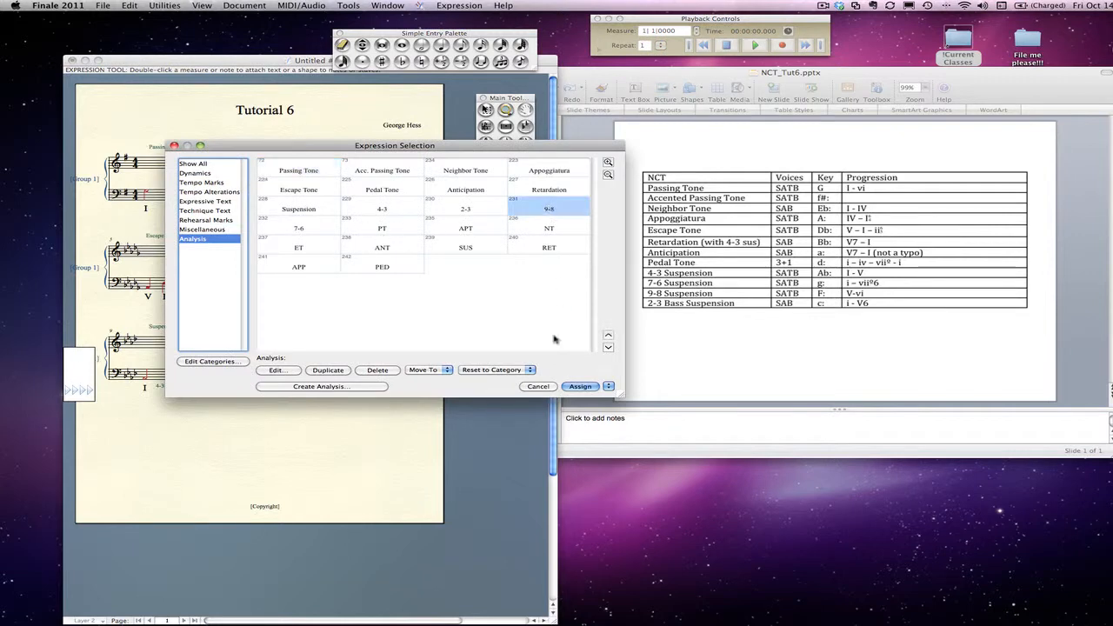
left_click(590, 387)
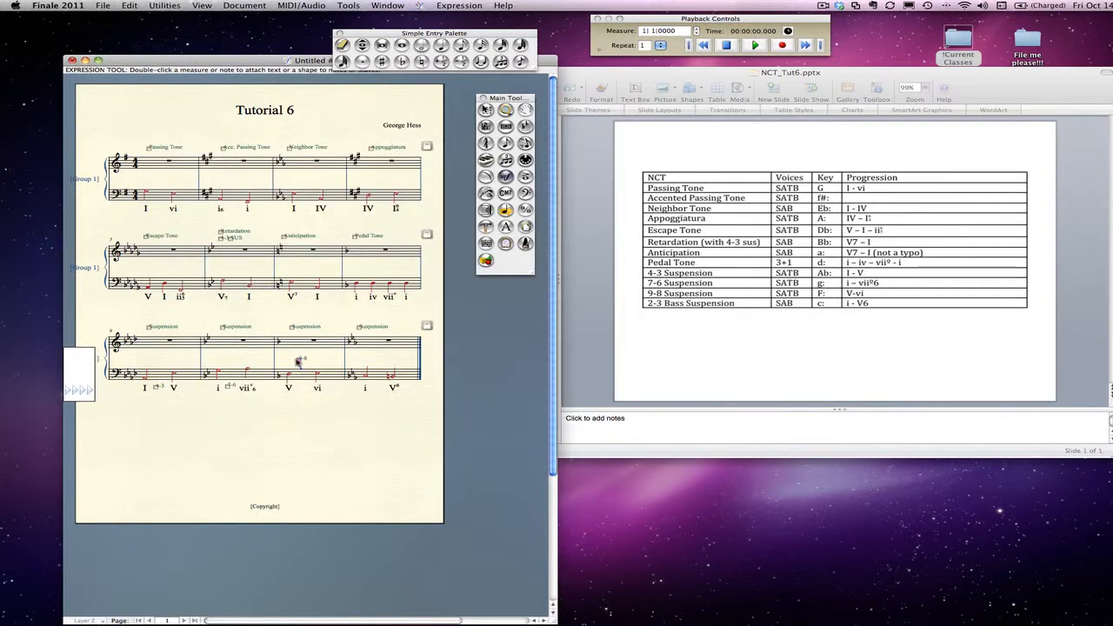
left_click_drag(298, 360, 300, 389)
- Add the expression "2-3" to measure 12 and move it below the bass staff between the i and V6 numerals
double_click(375, 385)
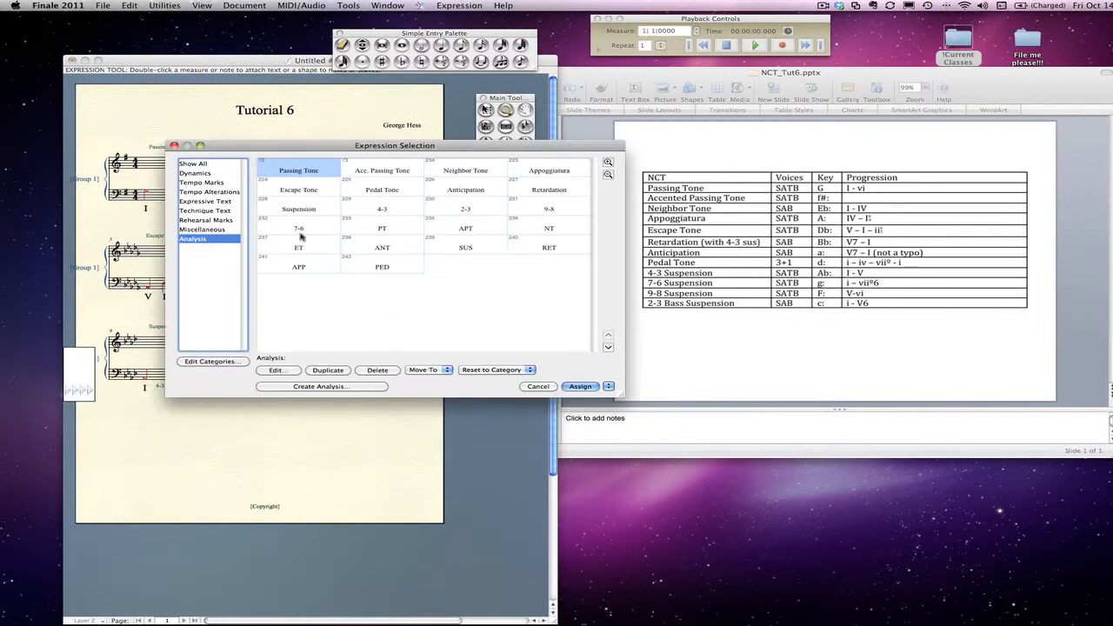
left_click(478, 211)
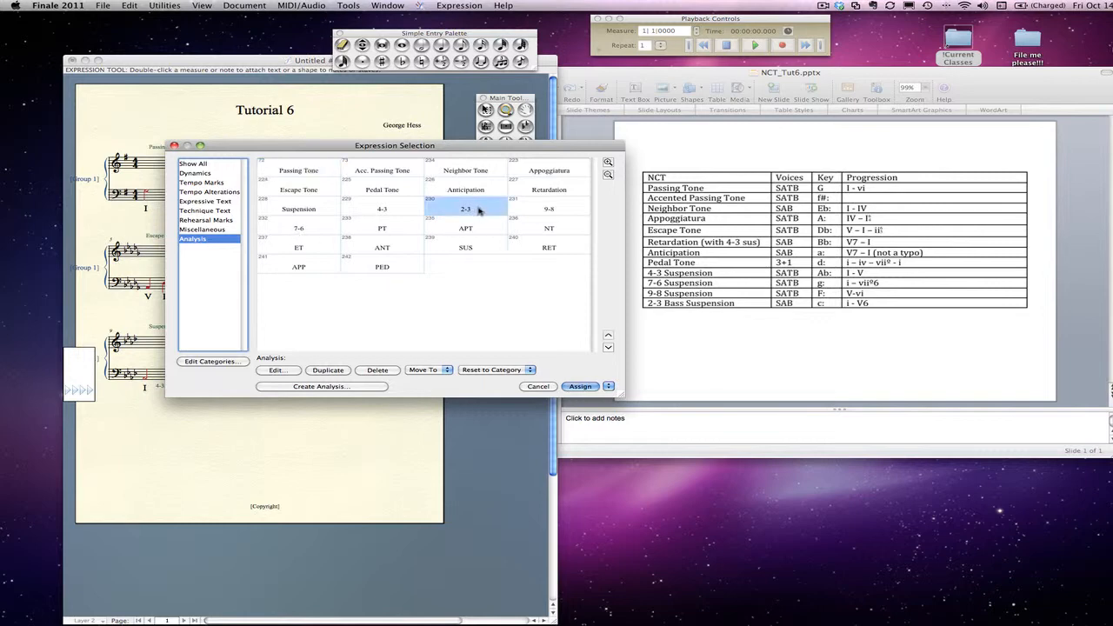
left_click(579, 387)
left_click_drag(376, 361, 376, 388)
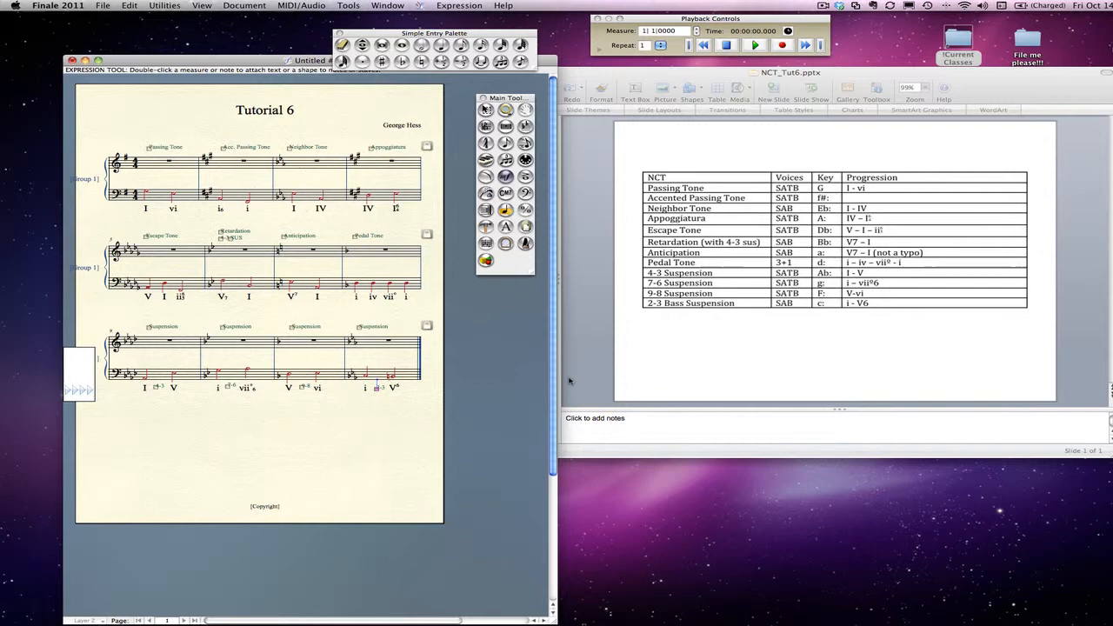
left_click(437, 435)
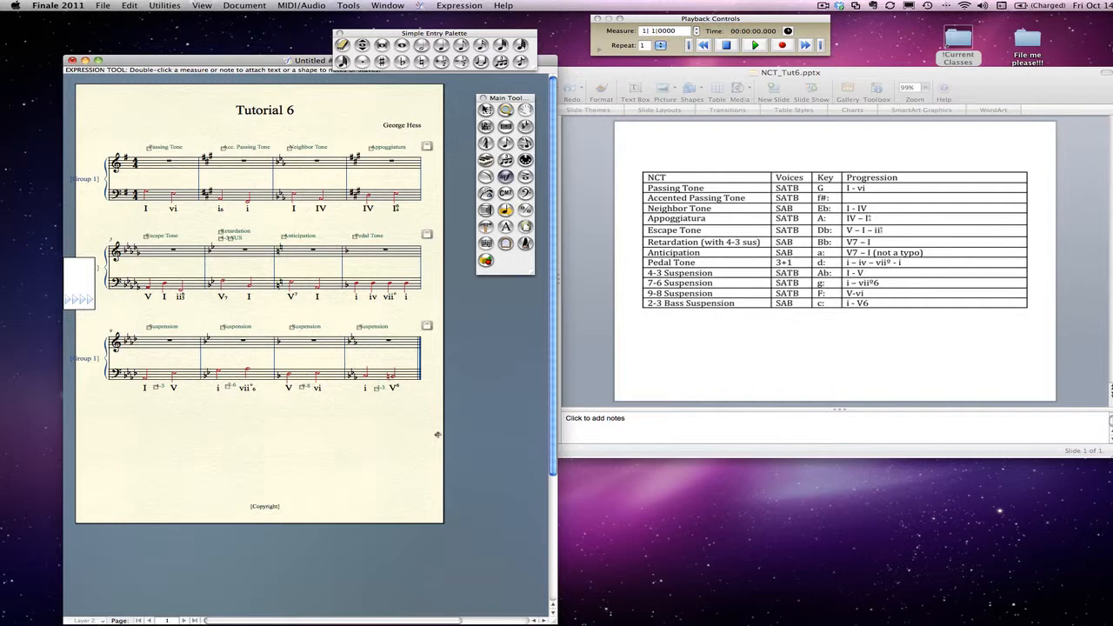
- Adjust the vertical positions of the second and third systems, bringing the third closer beneath the second to free space on the page
left_click(526, 226)
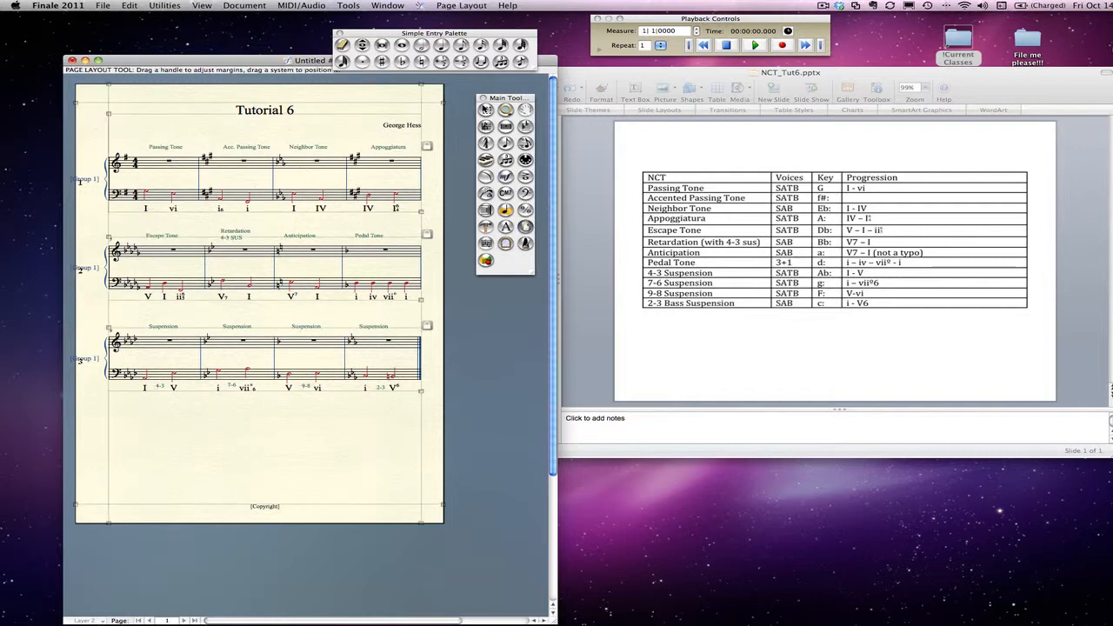
left_click_drag(279, 265, 279, 284)
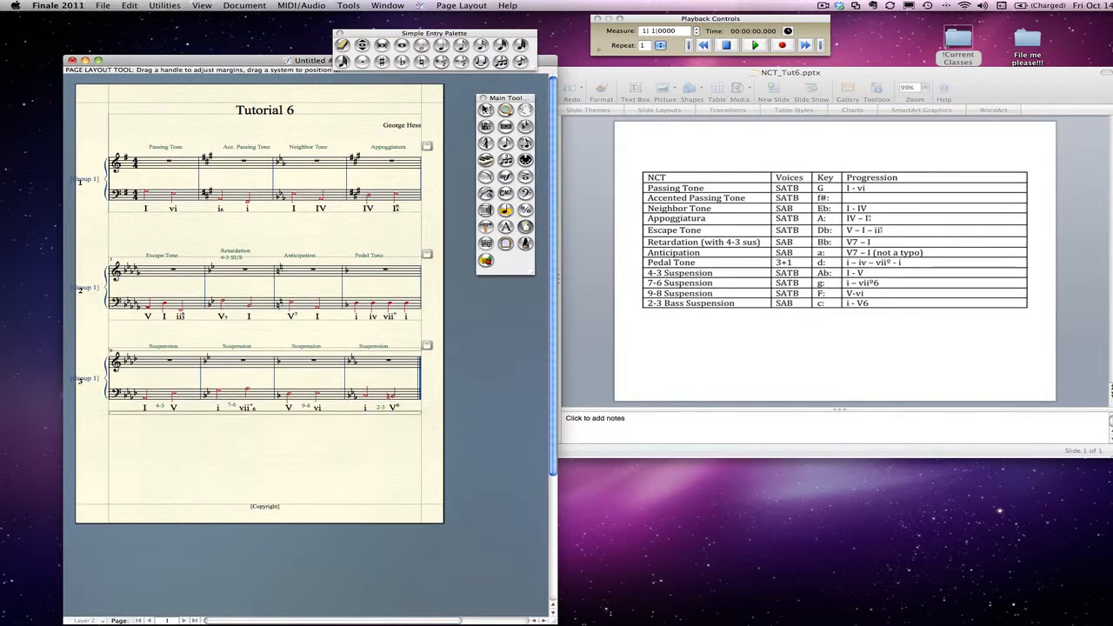
left_click_drag(252, 379, 251, 394)
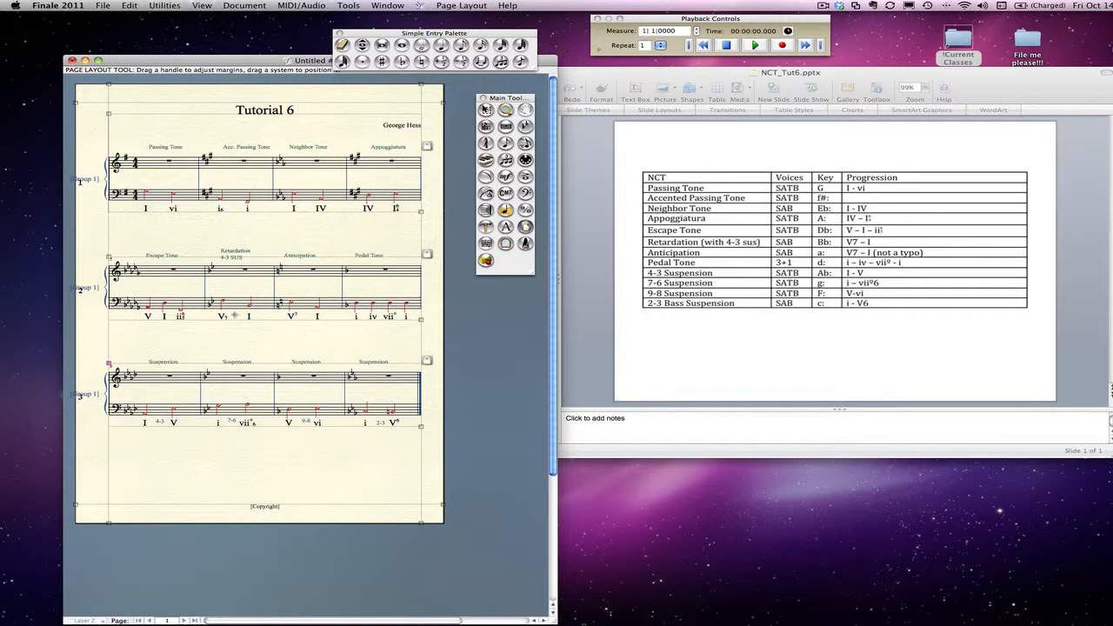
left_click_drag(228, 290, 228, 271)
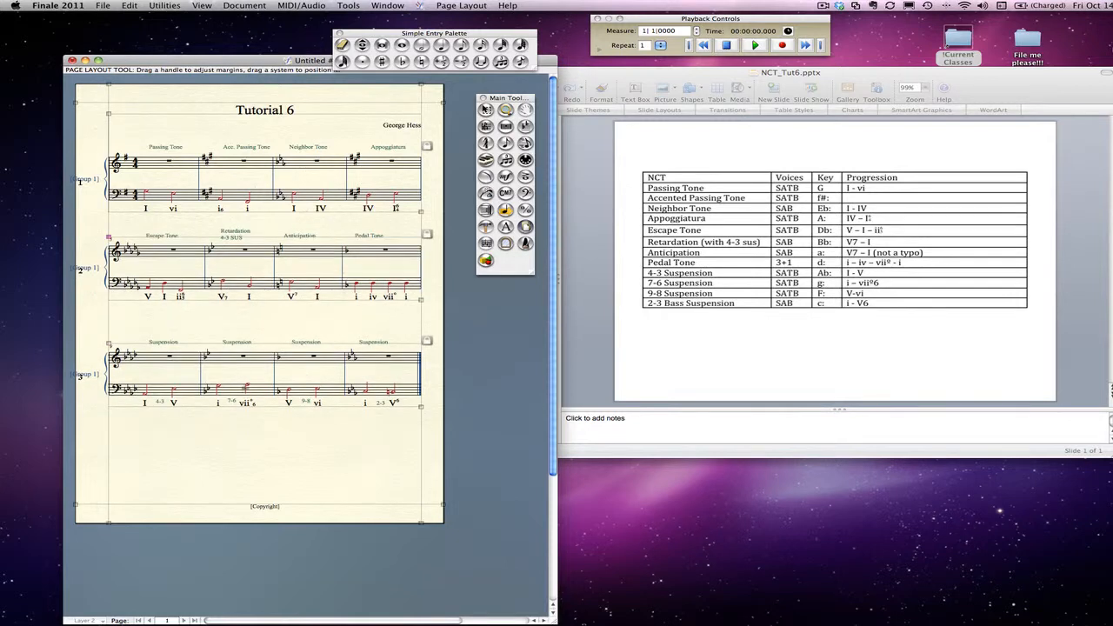
left_click_drag(246, 389, 245, 364)
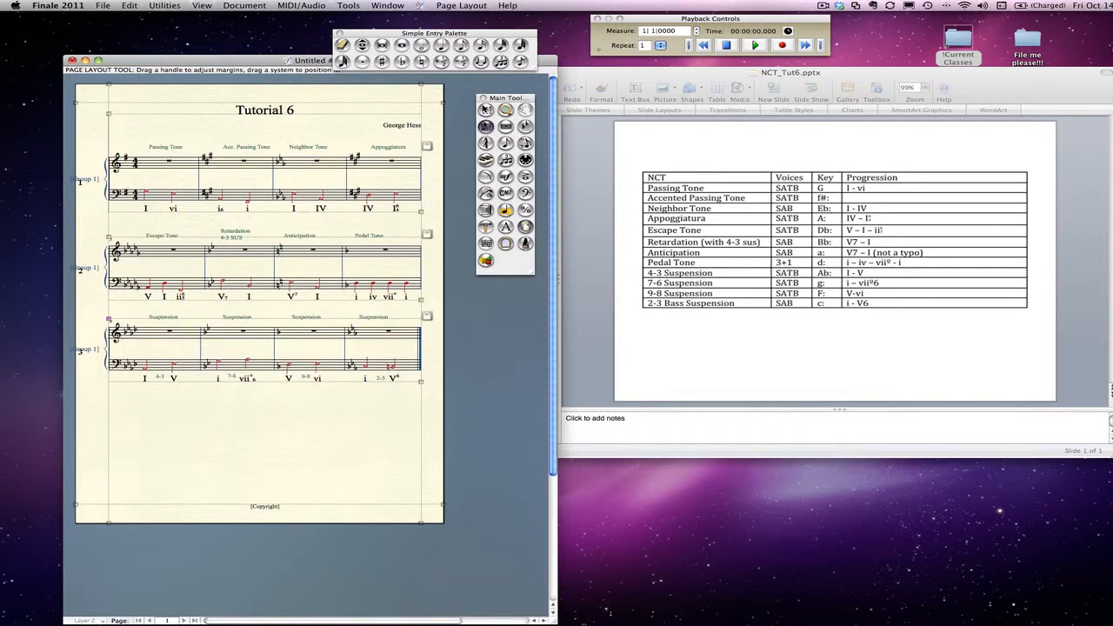
- Push measures down to the following systems so that measures 4, 7 and 10 start new systems of three measures each
left_click(486, 110)
left_click(391, 171)
key("Down")
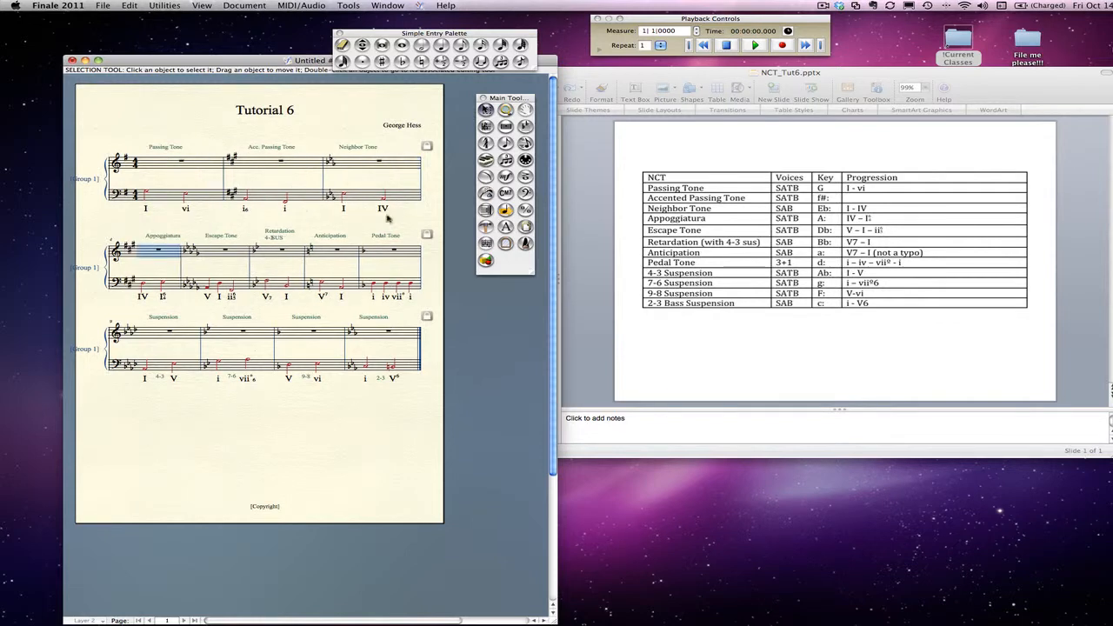
left_click(383, 253)
key("Down")
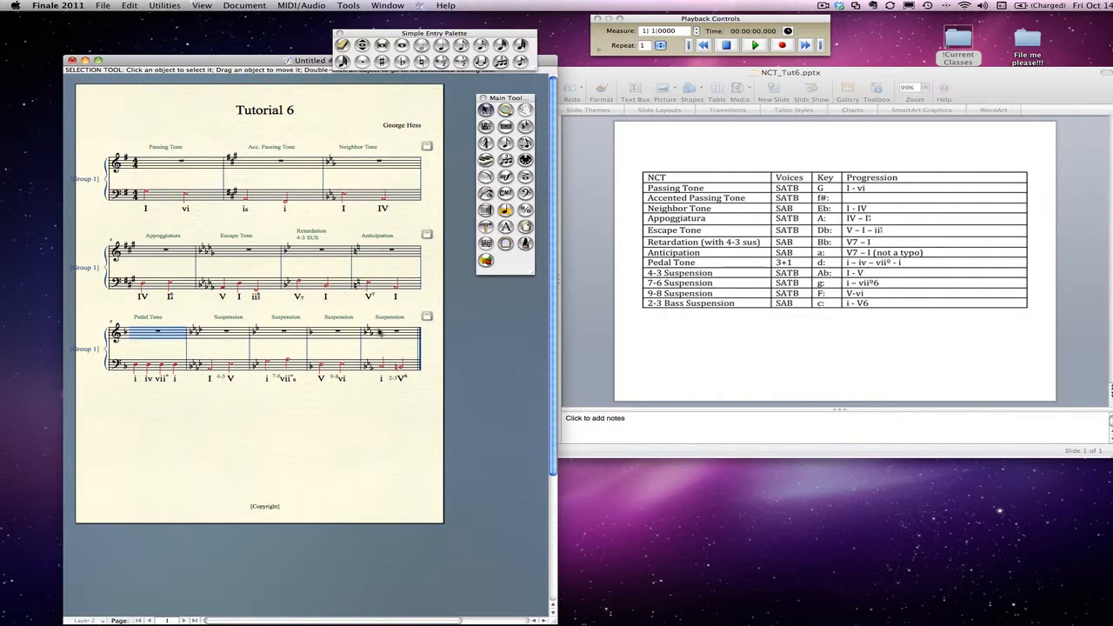
left_click(358, 253)
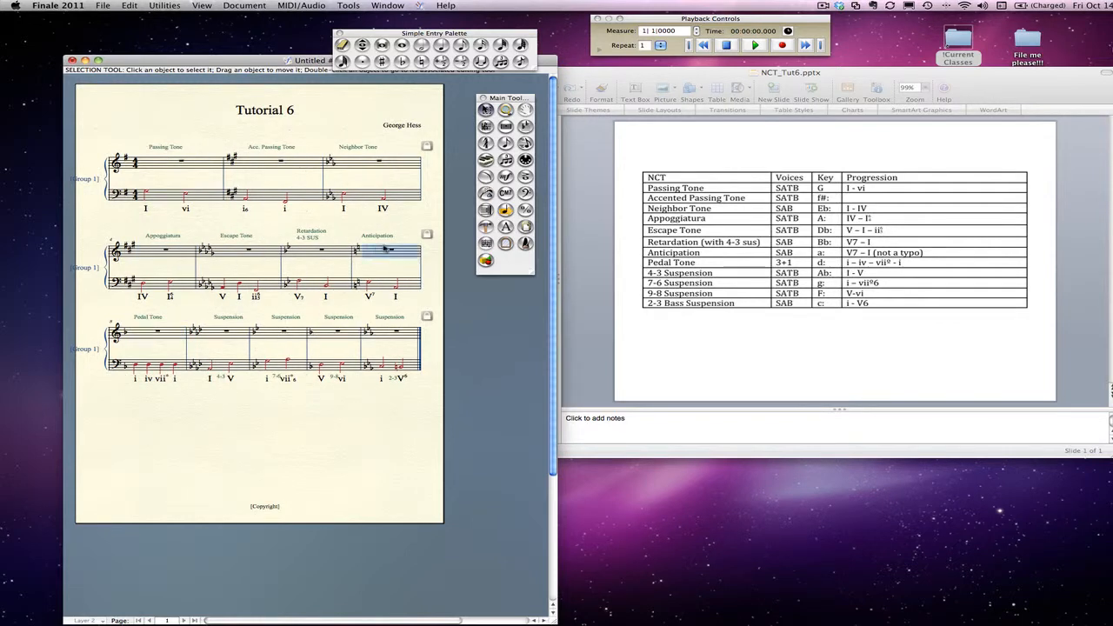
key("Down")
left_click(293, 335)
key("Down")
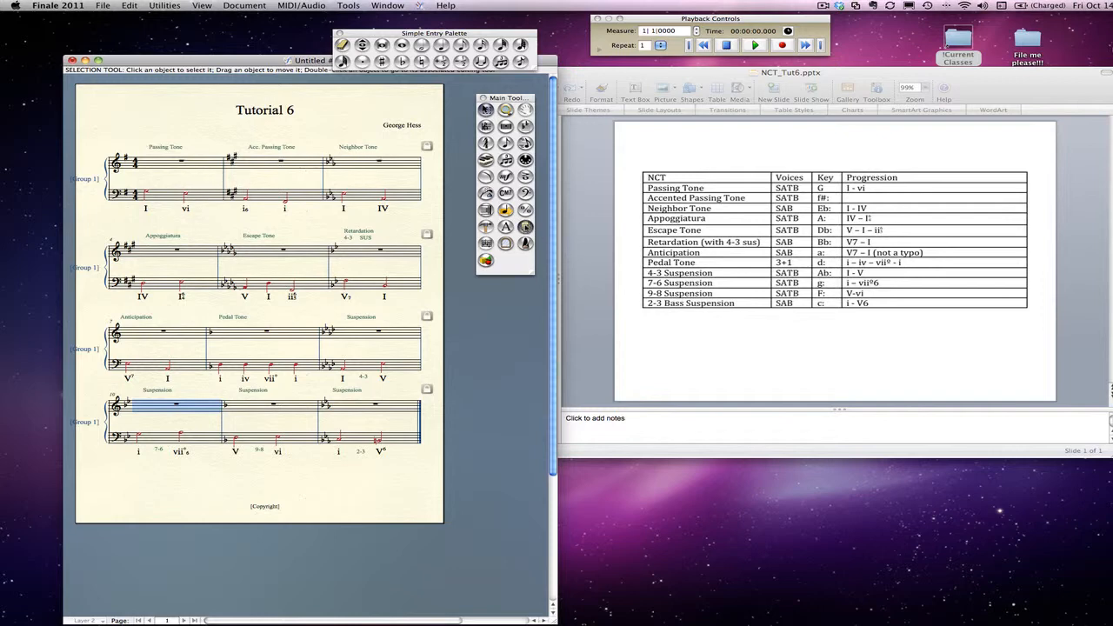
- Move the four systems slightly down the page to space them evenly between the title and the copyright line
left_click(525, 226)
left_click_drag(256, 416, 255, 429)
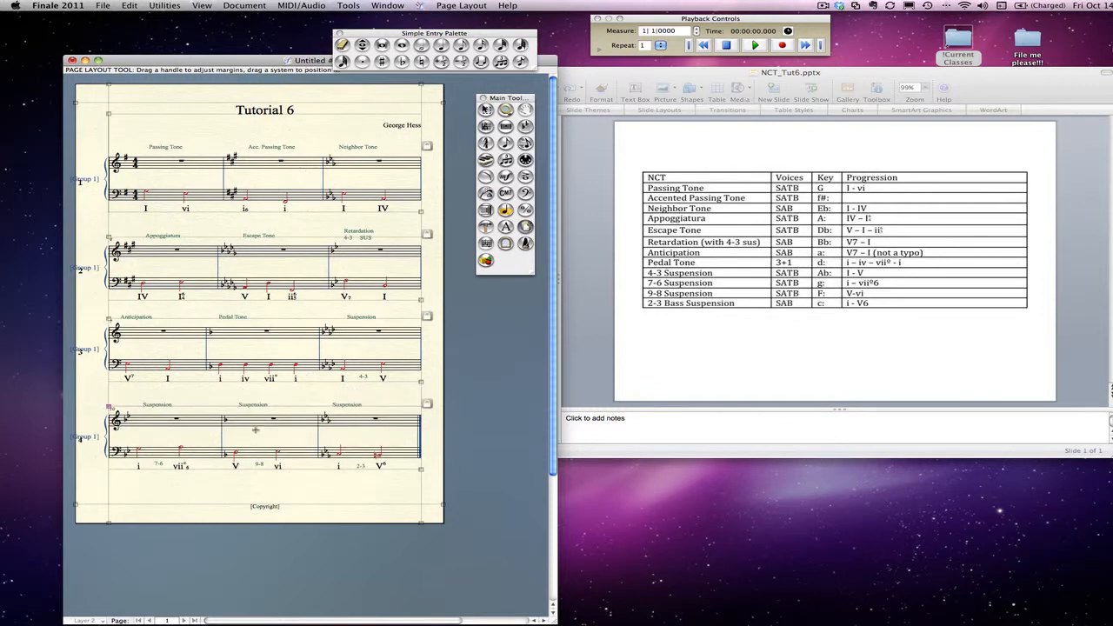
left_click_drag(270, 366, 270, 370)
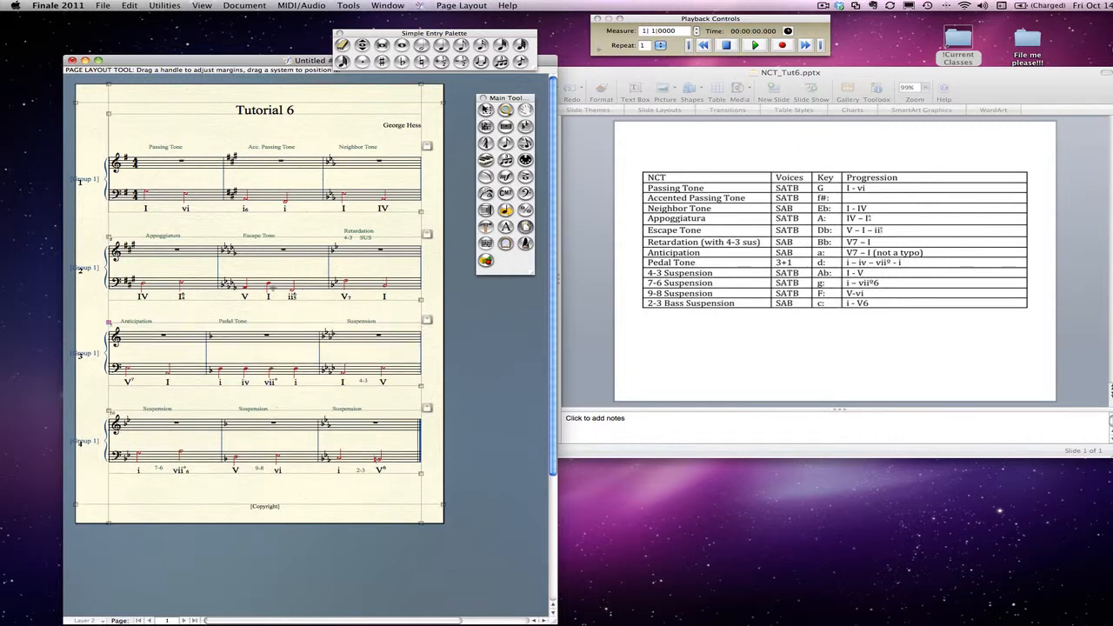
left_click_drag(271, 267, 283, 260)
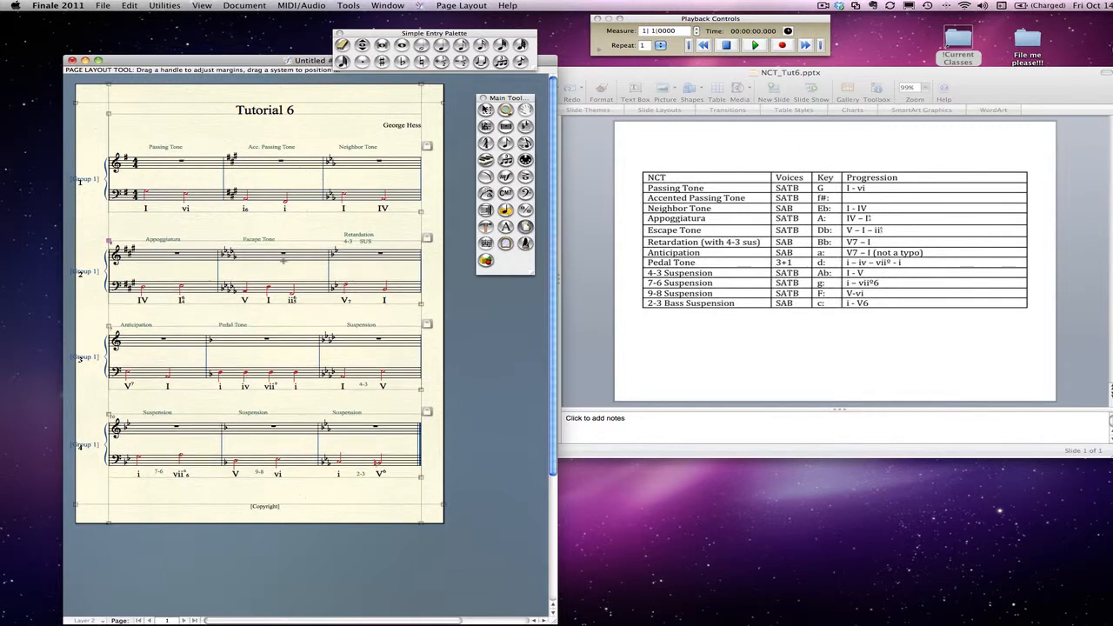
left_click(290, 173)
left_click_drag(290, 172, 290, 173)
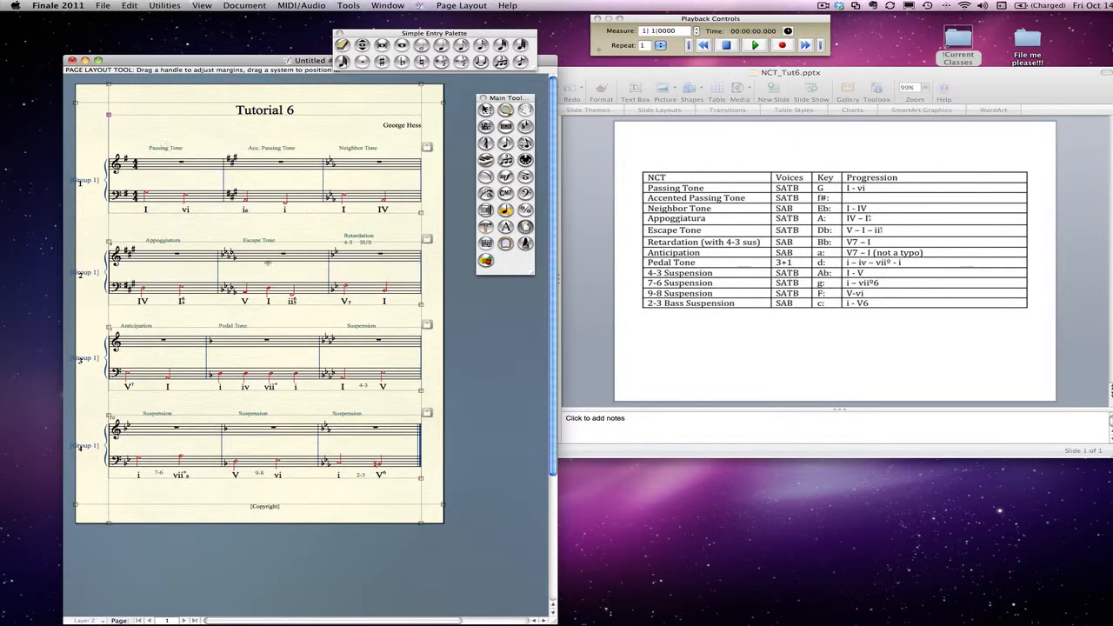
left_click_drag(238, 424, 238, 425)
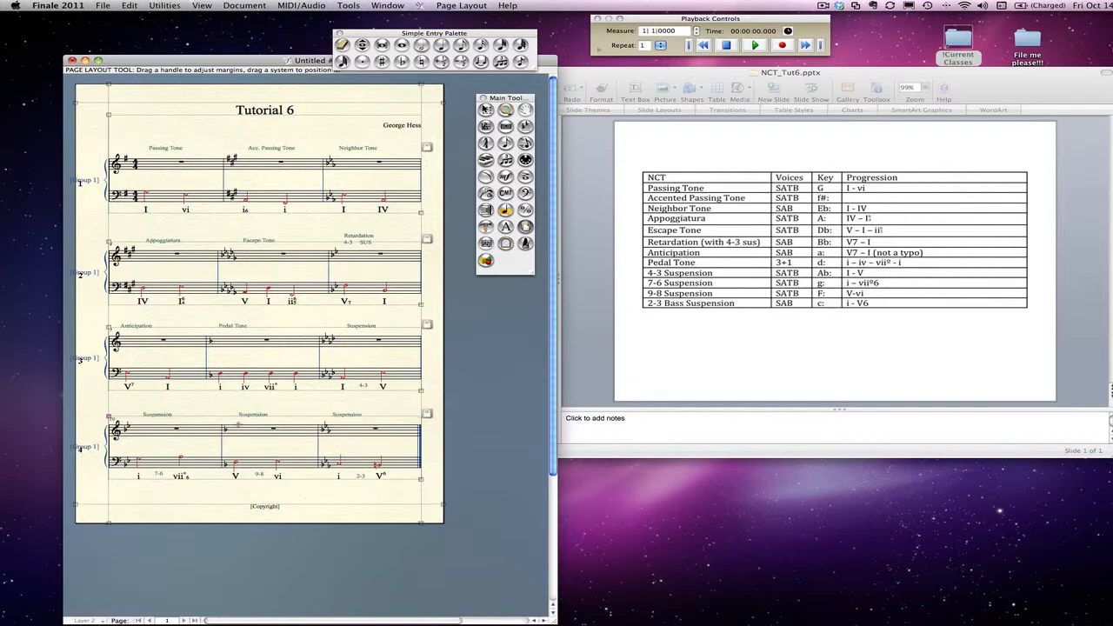